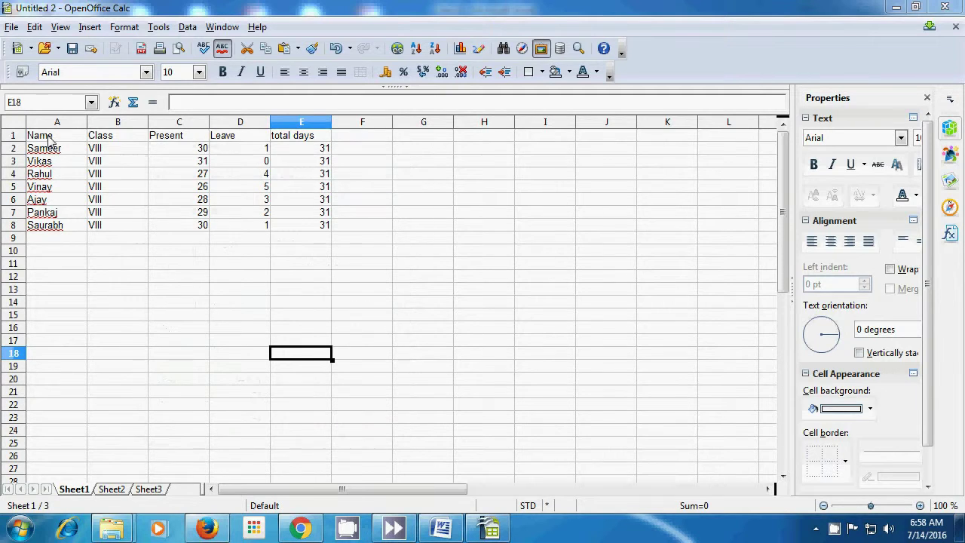
- Define a database range called "name" covering the Name column, cells A1:A8
{"action": "left_click_drag", "start_coordinate": [50, 140], "coordinate": [58, 228]}
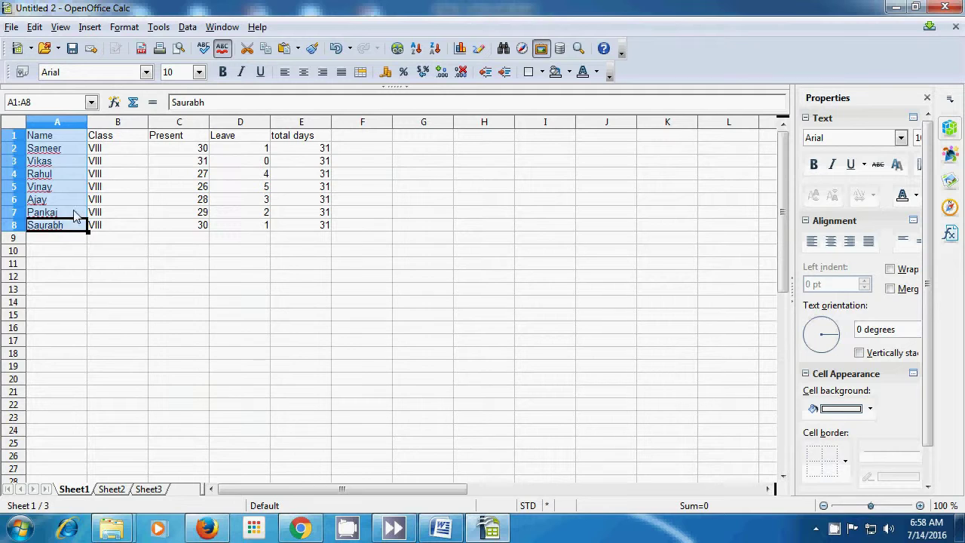
{"action": "left_click", "coordinate": [187, 27]}
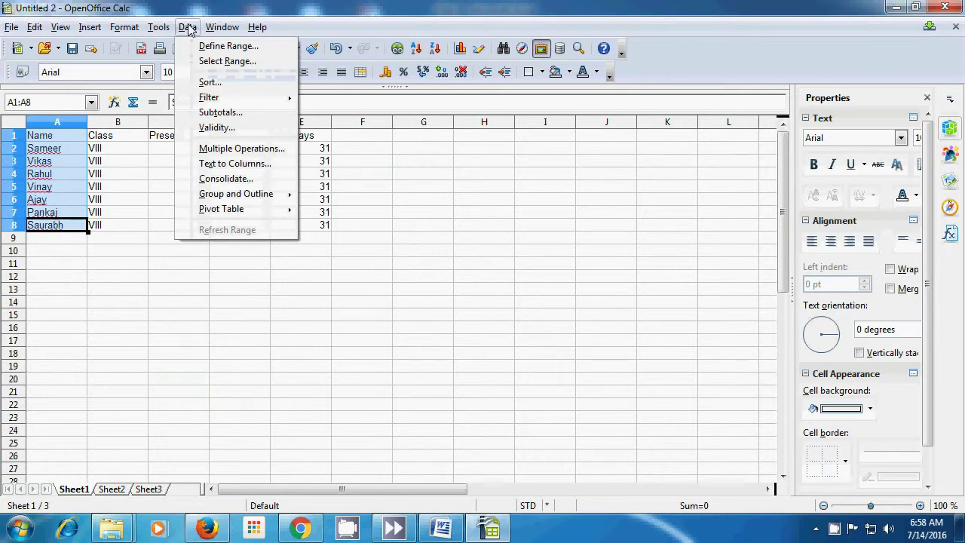
{"action": "left_click", "coordinate": [219, 47]}
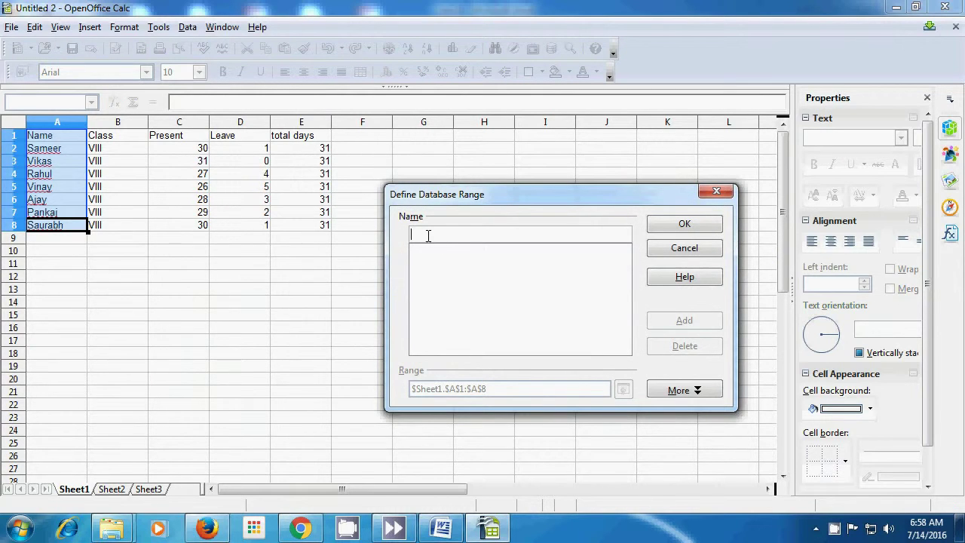
{"action": "type", "text": "name"}
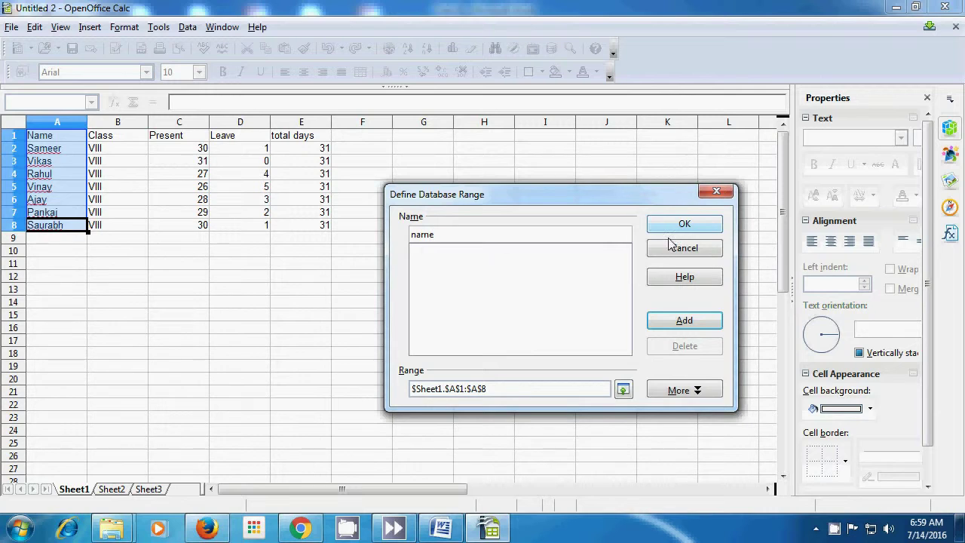
{"action": "left_click", "coordinate": [680, 324]}
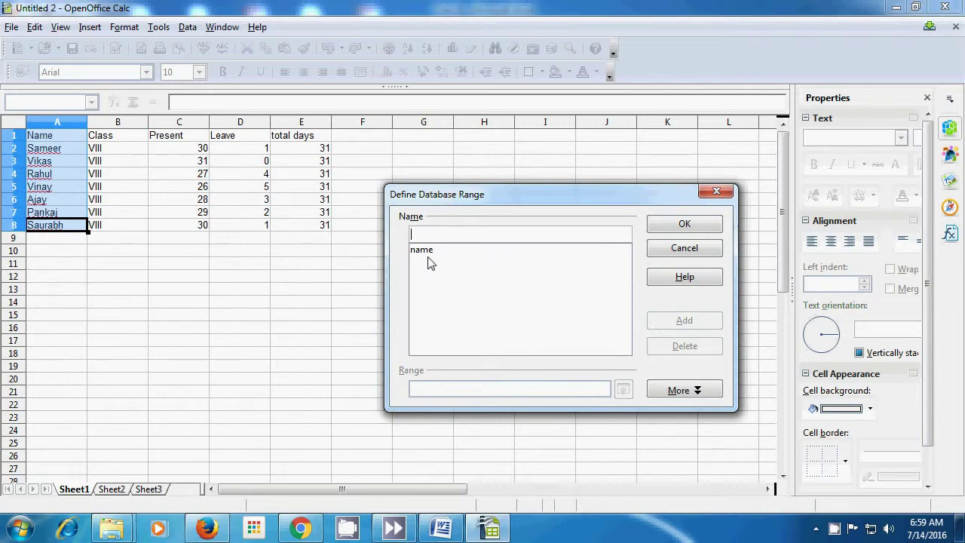
{"action": "left_click", "coordinate": [678, 226]}
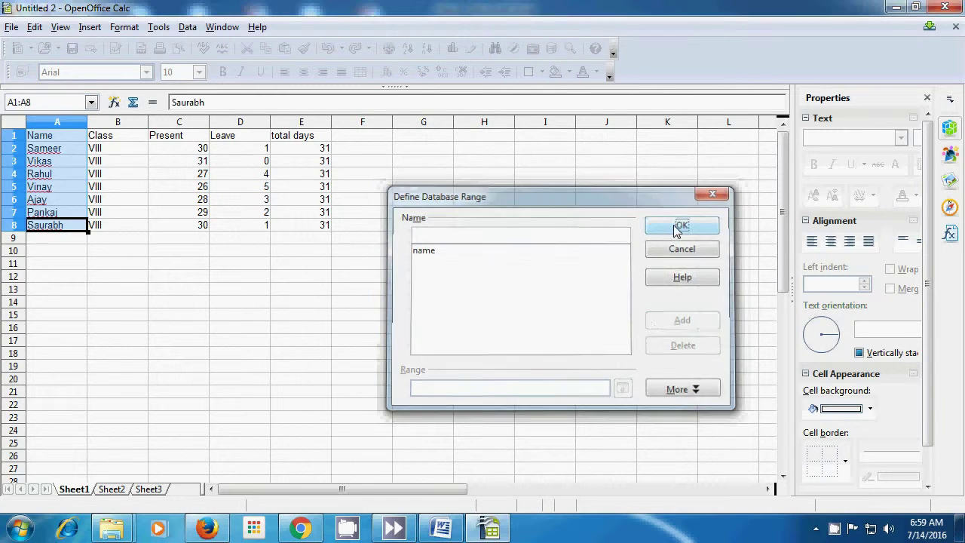
- Define a database range called "Class" covering the Class column, cells B1:B8
{"action": "left_click_drag", "start_coordinate": [113, 136], "coordinate": [116, 228]}
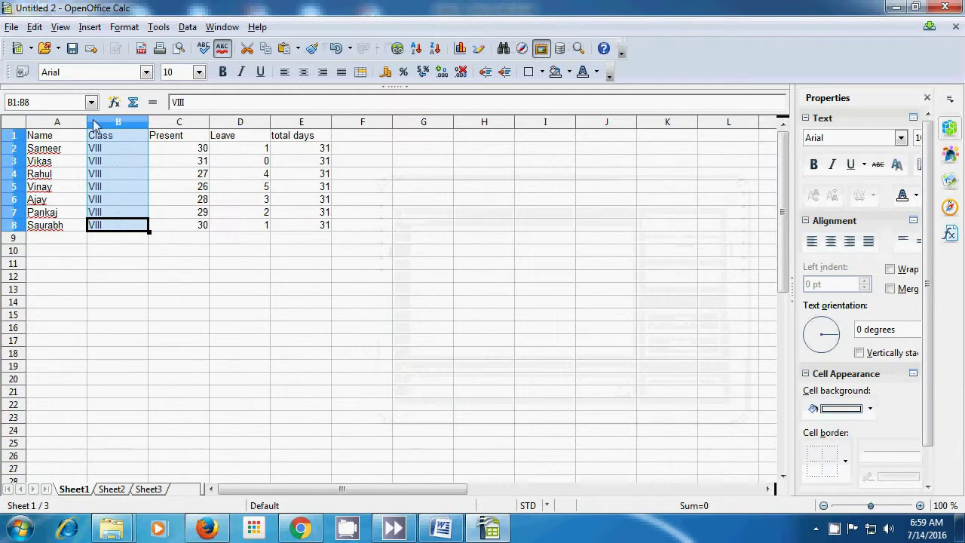
{"action": "left_click", "coordinate": [187, 26]}
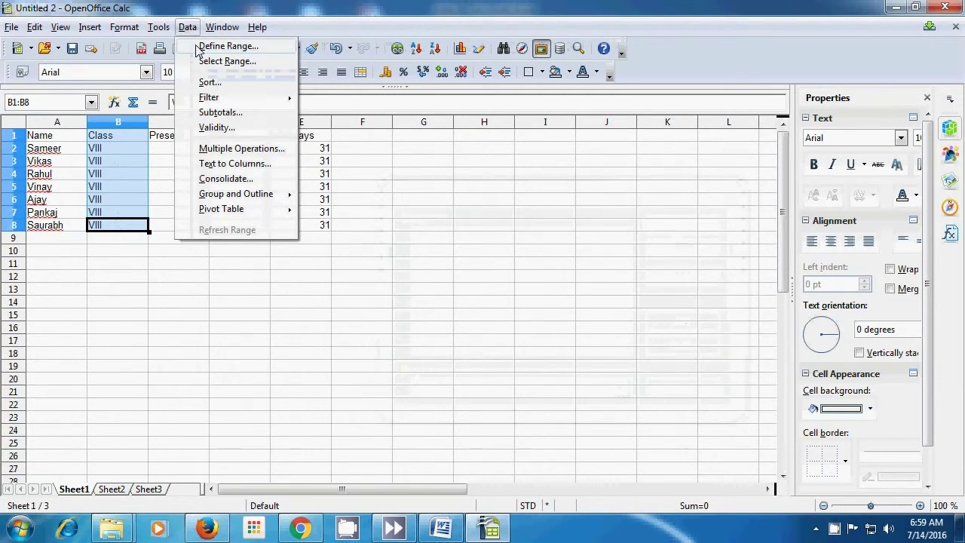
{"action": "left_click", "coordinate": [202, 43]}
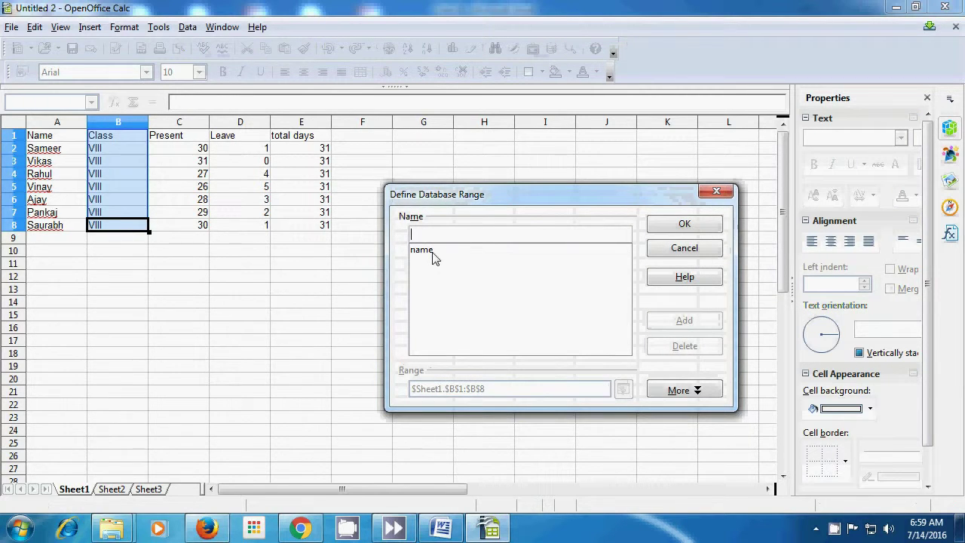
{"action": "type", "text": "Class"}
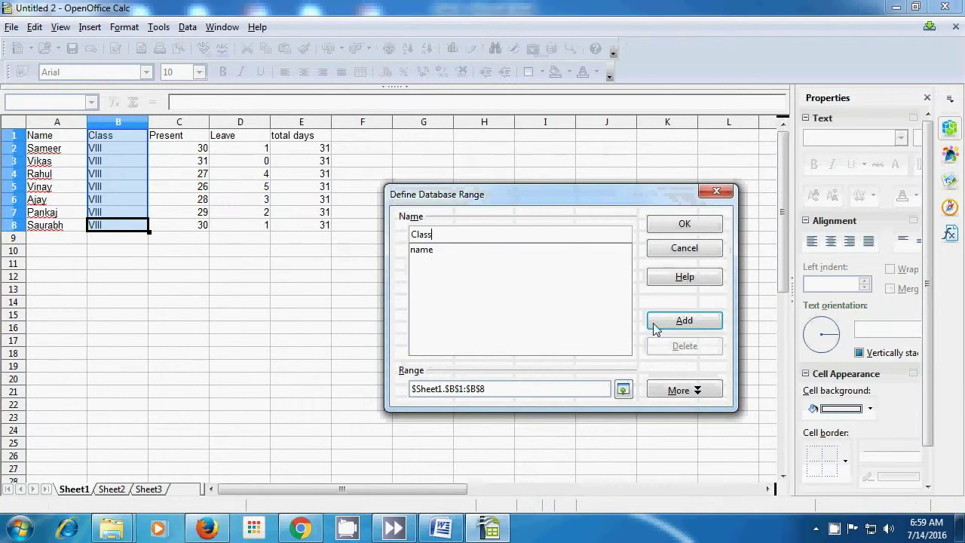
{"action": "left_click", "coordinate": [695, 323]}
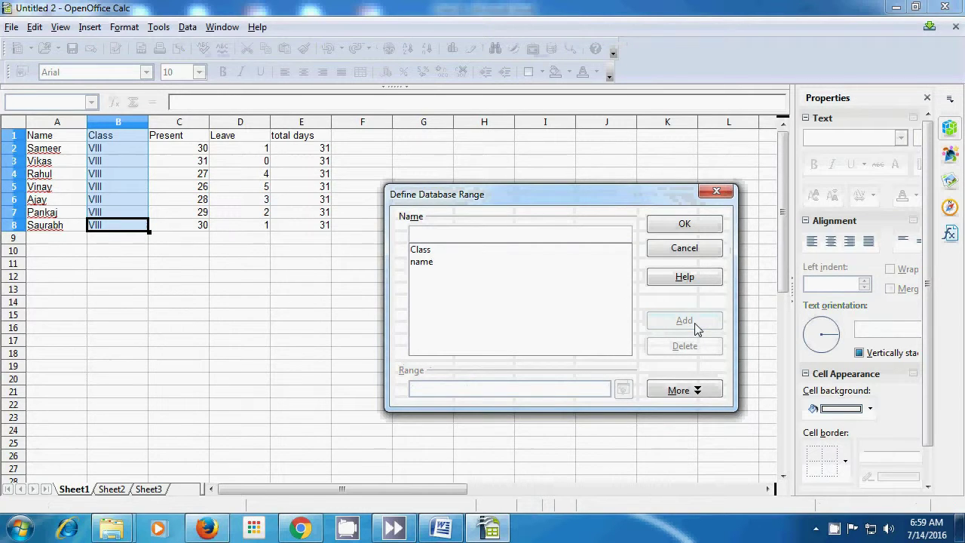
{"action": "left_click", "coordinate": [685, 226]}
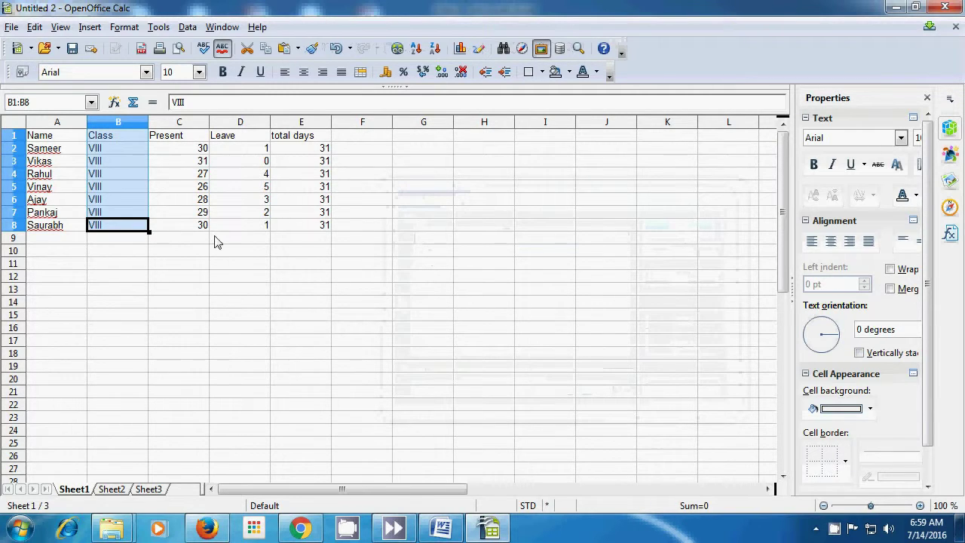
- Define a database range called "Present" covering the Present column, cells C1:C8
{"action": "left_click_drag", "start_coordinate": [179, 142], "coordinate": [187, 230]}
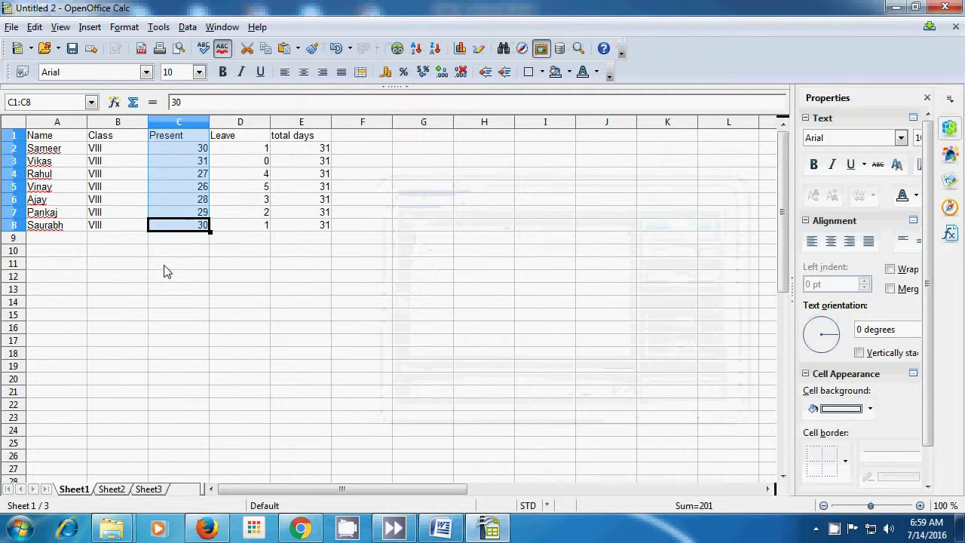
{"action": "left_click", "coordinate": [189, 27]}
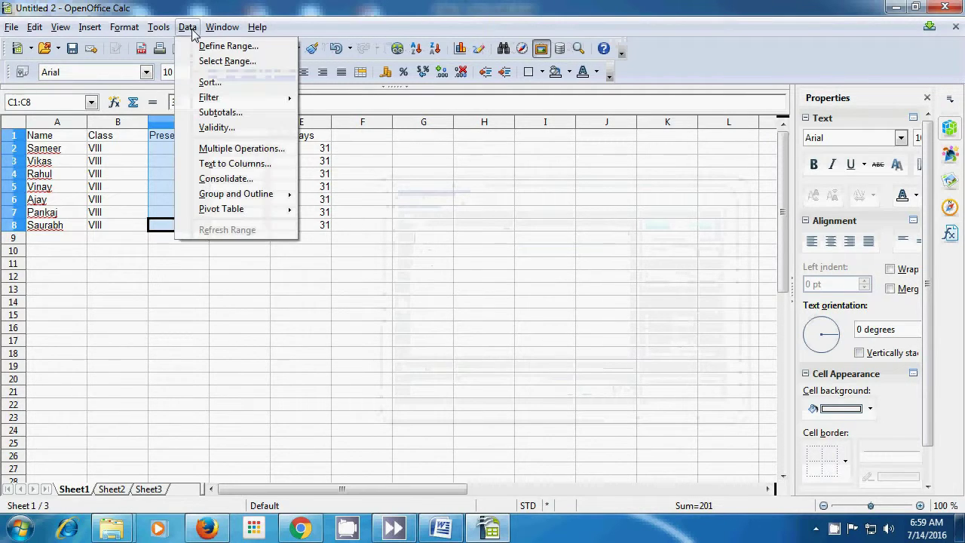
{"action": "left_click", "coordinate": [205, 46]}
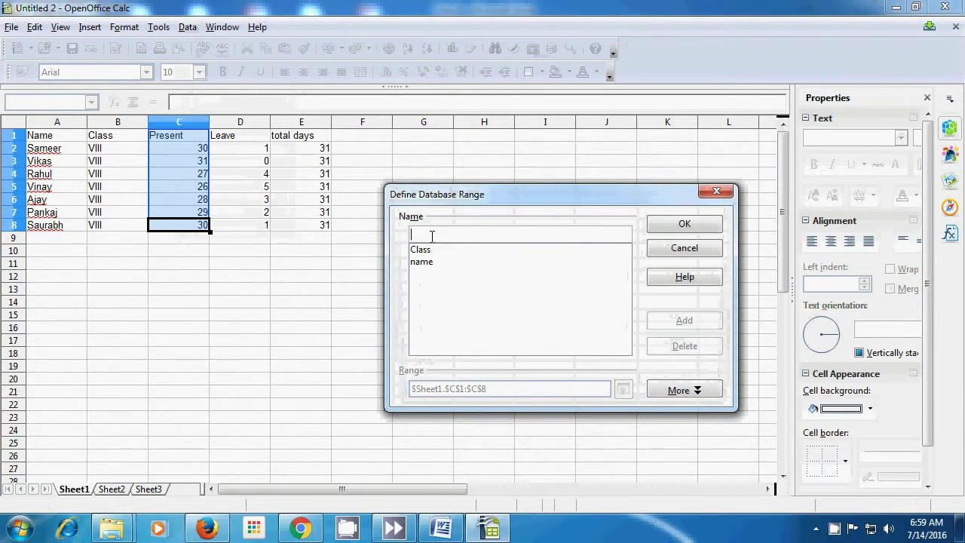
{"action": "type", "text": "Present"}
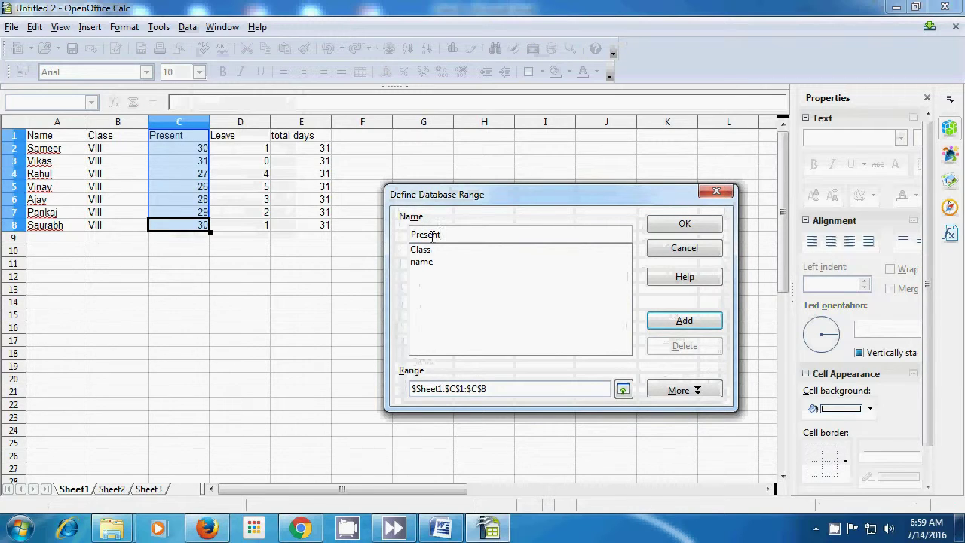
{"action": "left_click", "coordinate": [682, 323]}
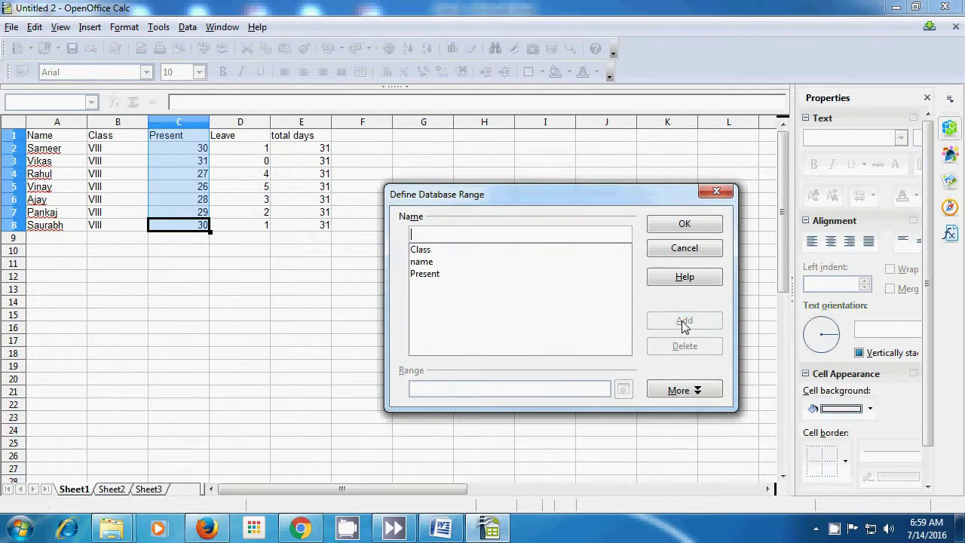
{"action": "left_click", "coordinate": [688, 224]}
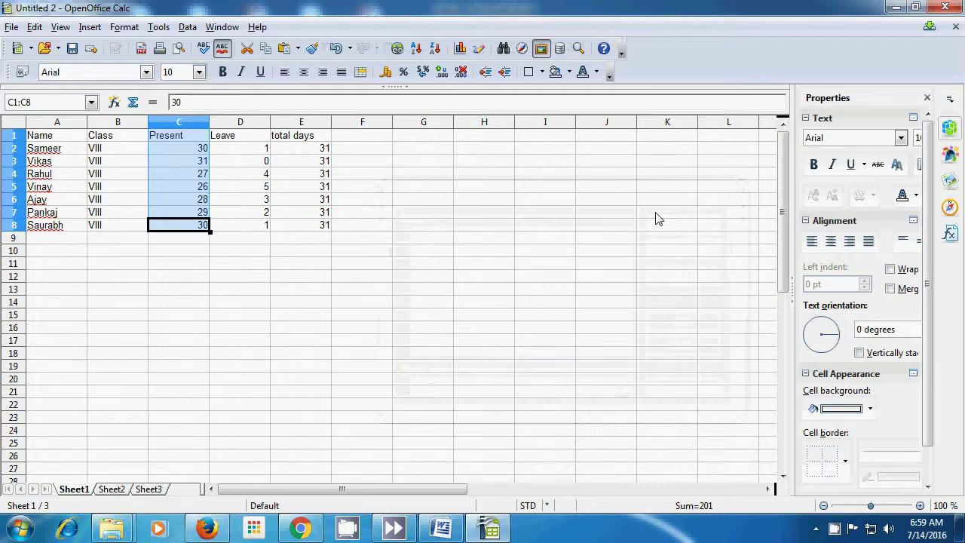
- Define a database range called "Leave" covering the Leave column, cells D1:D8
{"action": "left_click_drag", "start_coordinate": [249, 138], "coordinate": [241, 228]}
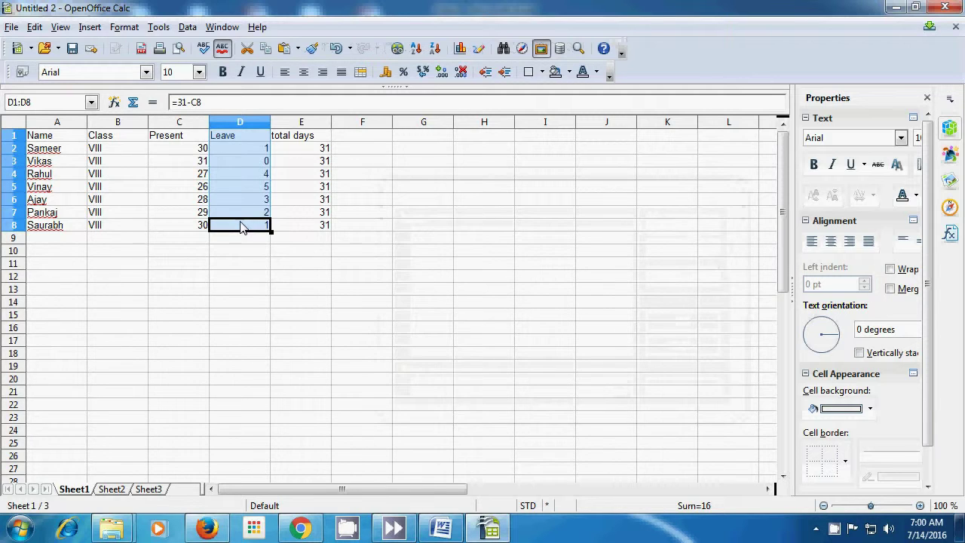
{"action": "left_click", "coordinate": [189, 29]}
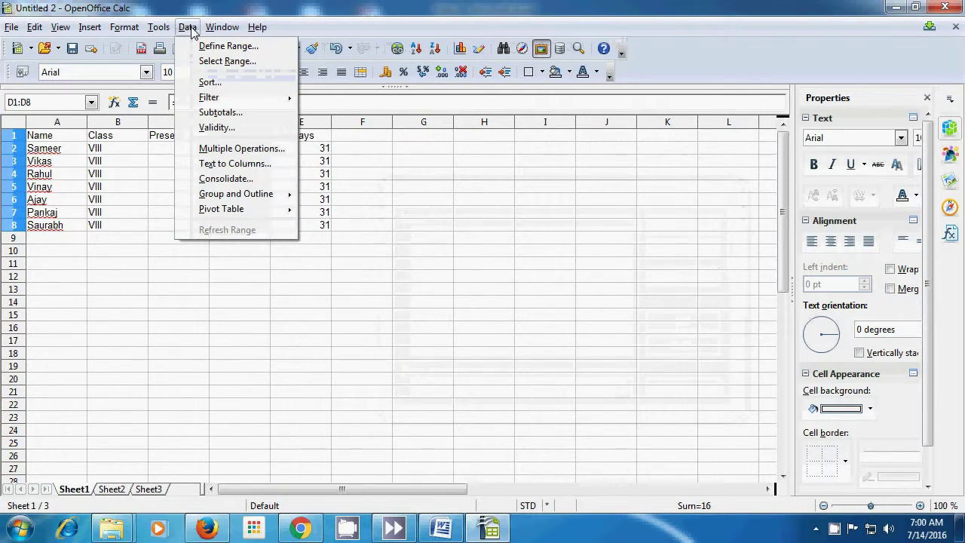
{"action": "mouse_move", "coordinate": [220, 28]}
{"action": "mouse_move", "coordinate": [188, 28]}
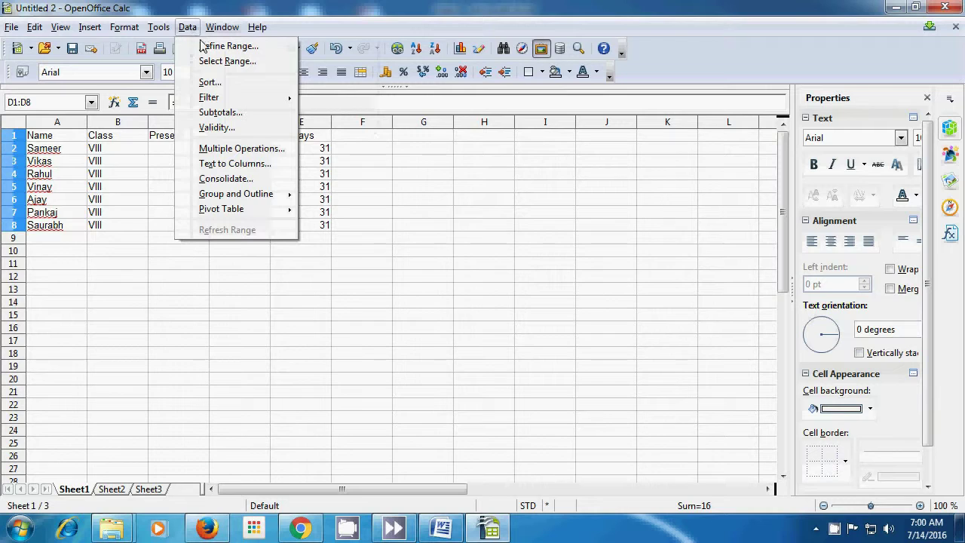
{"action": "left_click", "coordinate": [213, 47]}
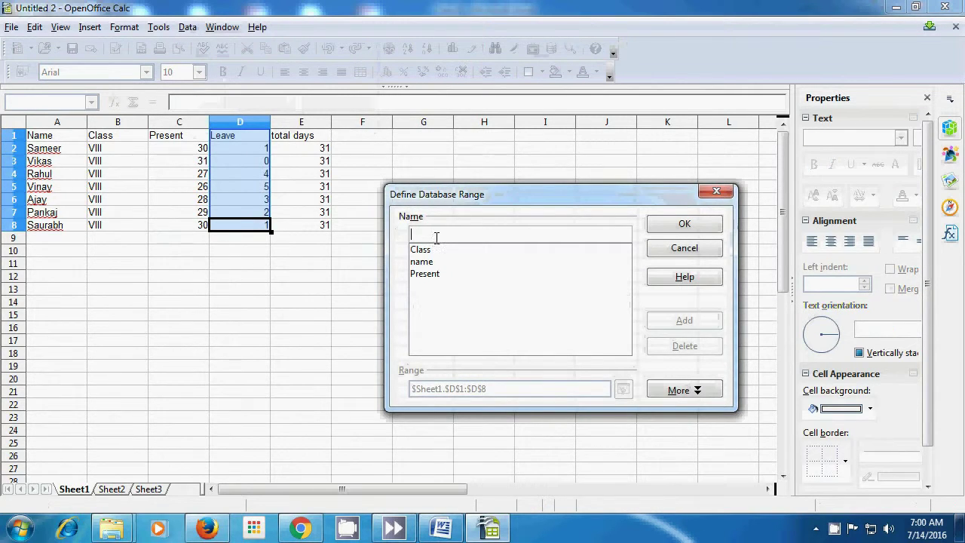
{"action": "type", "text": "Leave"}
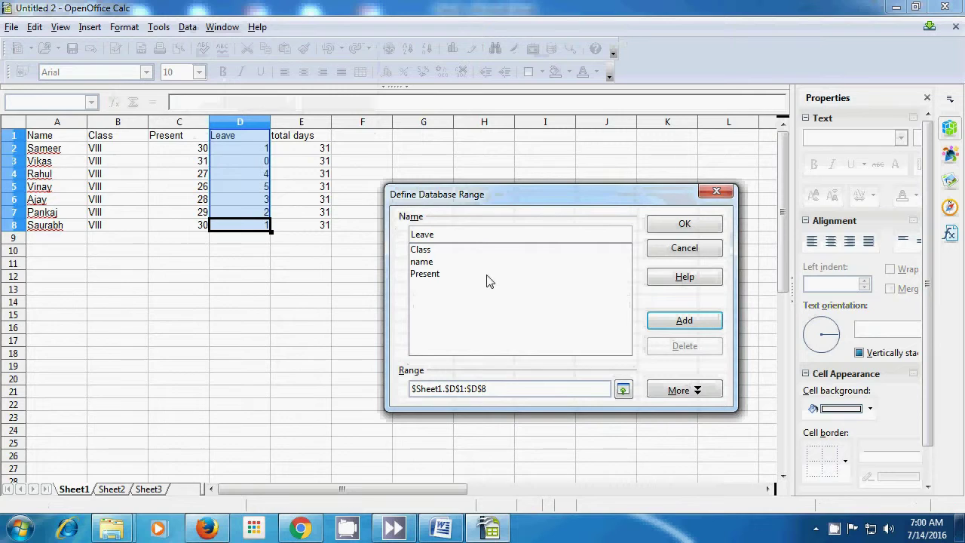
{"action": "left_click", "coordinate": [668, 328]}
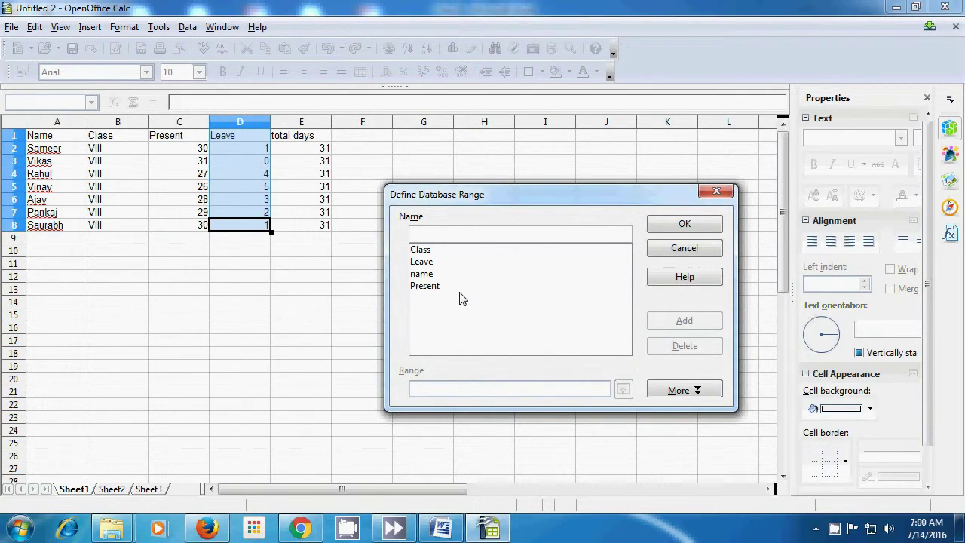
{"action": "left_click", "coordinate": [673, 230]}
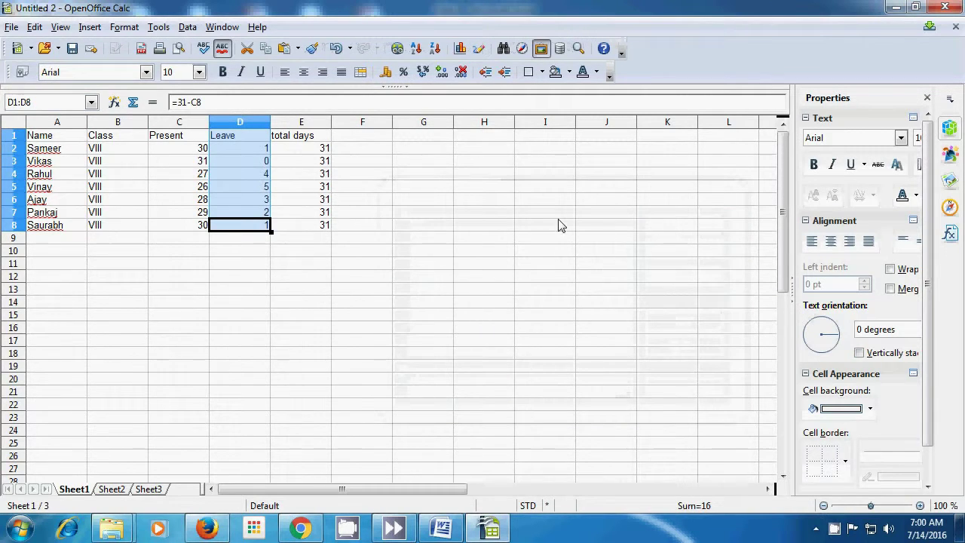
- Define a database range called "total" covering the total days column, cells E1:E8
{"action": "left_click_drag", "start_coordinate": [302, 136], "coordinate": [305, 230]}
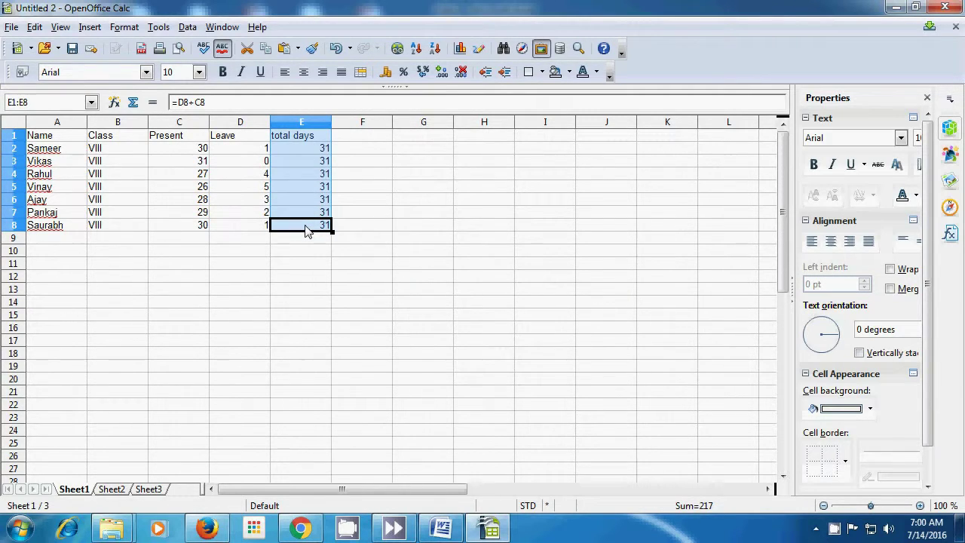
{"action": "left_click", "coordinate": [188, 28]}
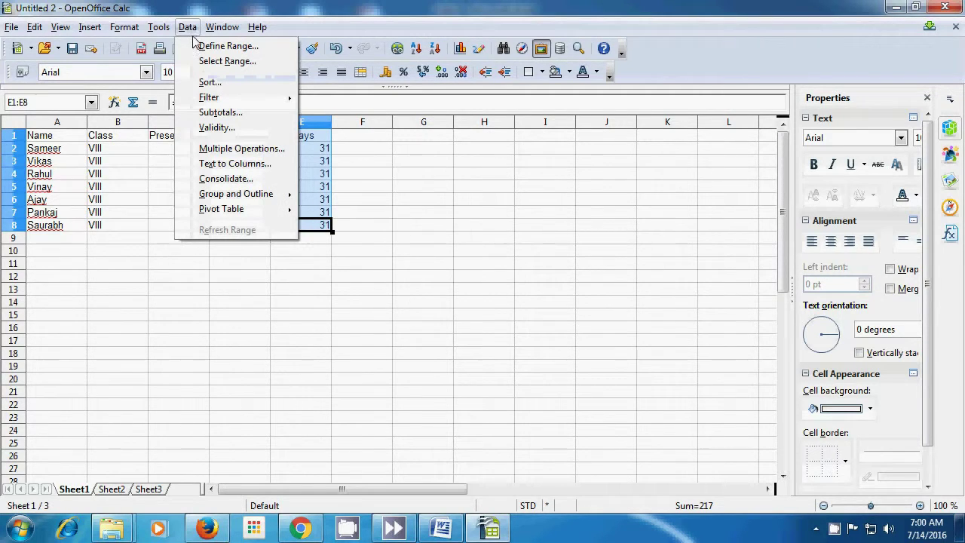
{"action": "left_click", "coordinate": [205, 46]}
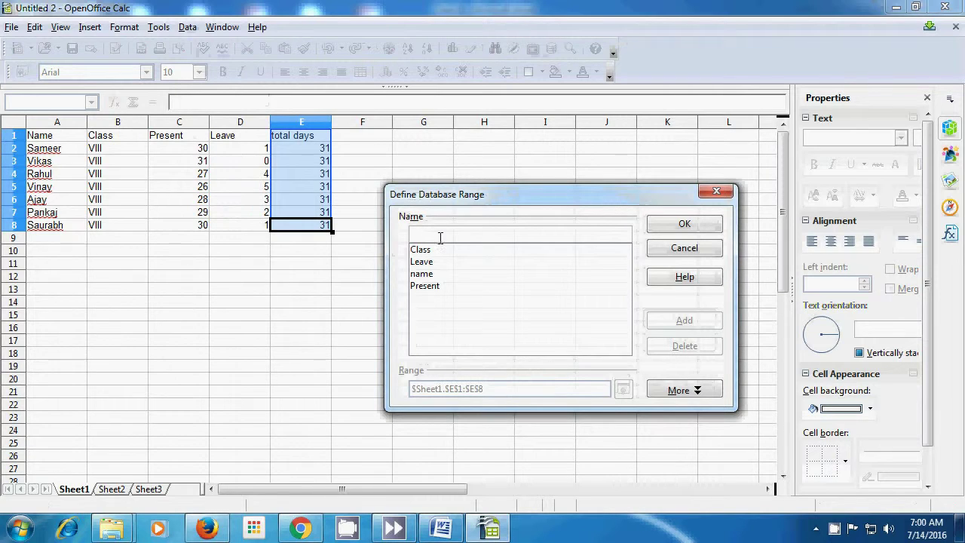
{"action": "type", "text": "ta"}
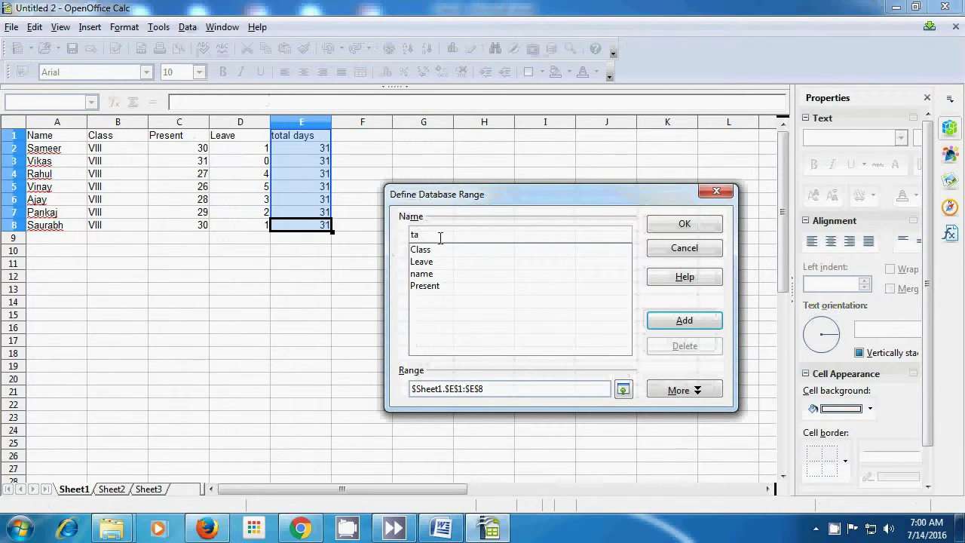
{"action": "type", "text": "tal"}
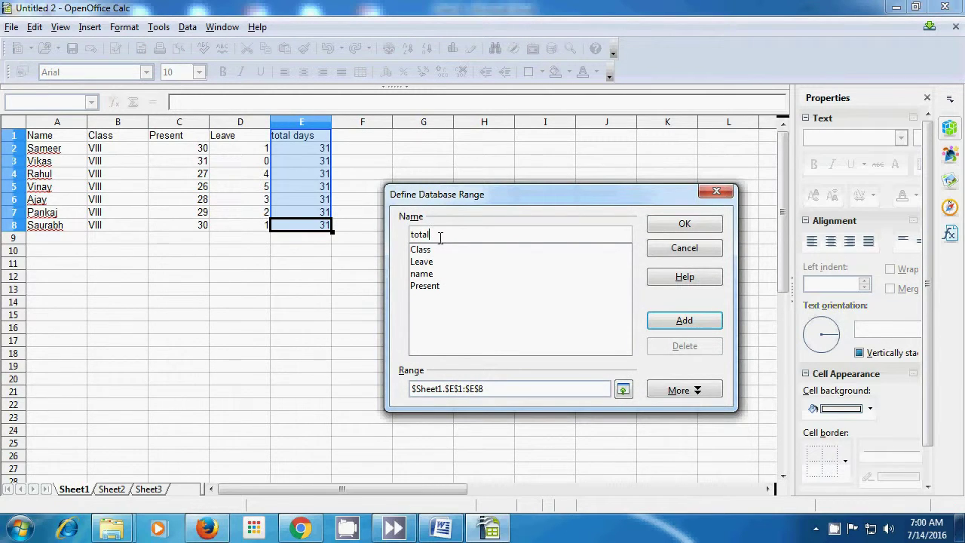
{"action": "left_click", "coordinate": [661, 324]}
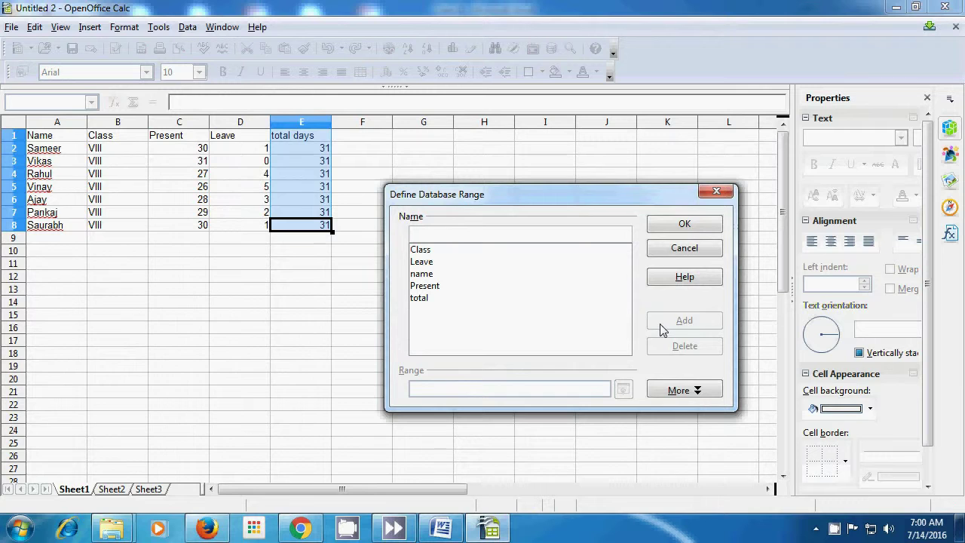
{"action": "left_click", "coordinate": [697, 225]}
{"action": "left_click", "coordinate": [433, 240]}
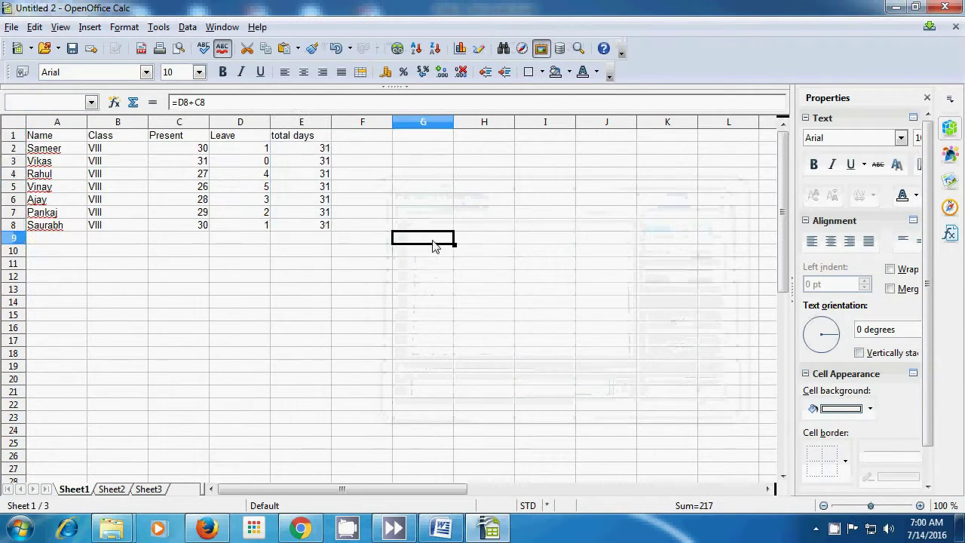
- Define a database range called "all" covering the whole attendance table, cells A1:E8
{"action": "left_click_drag", "start_coordinate": [50, 140], "coordinate": [310, 229]}
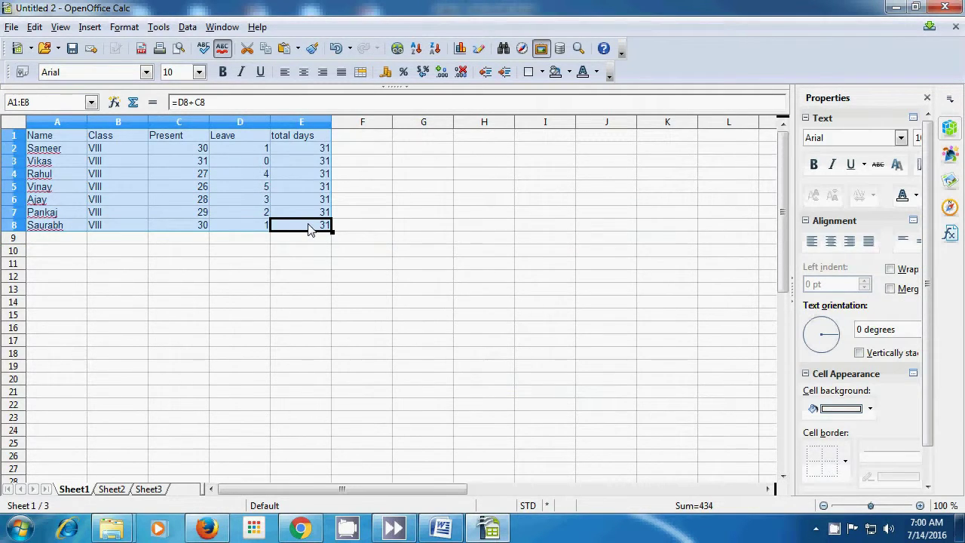
{"action": "left_click", "coordinate": [188, 29]}
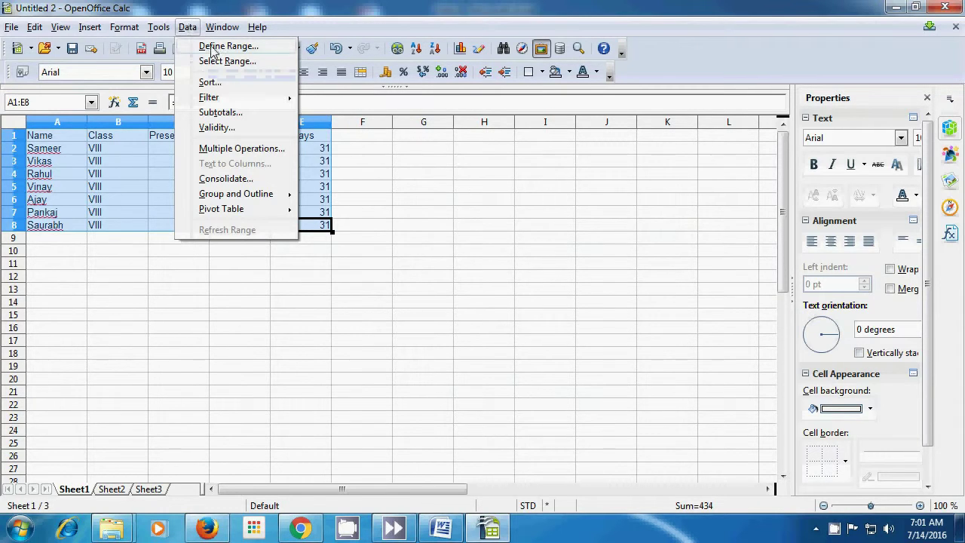
{"action": "left_click", "coordinate": [216, 47]}
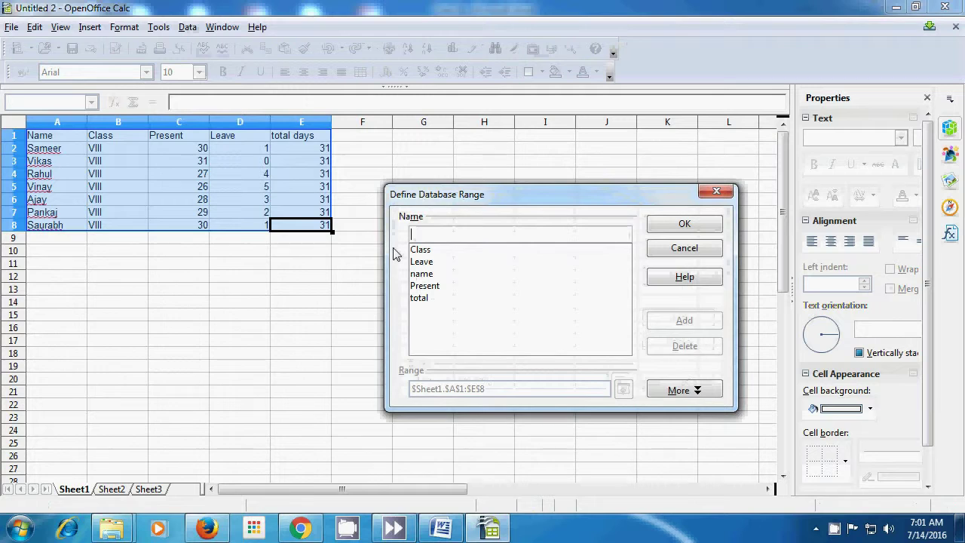
{"action": "type", "text": "all"}
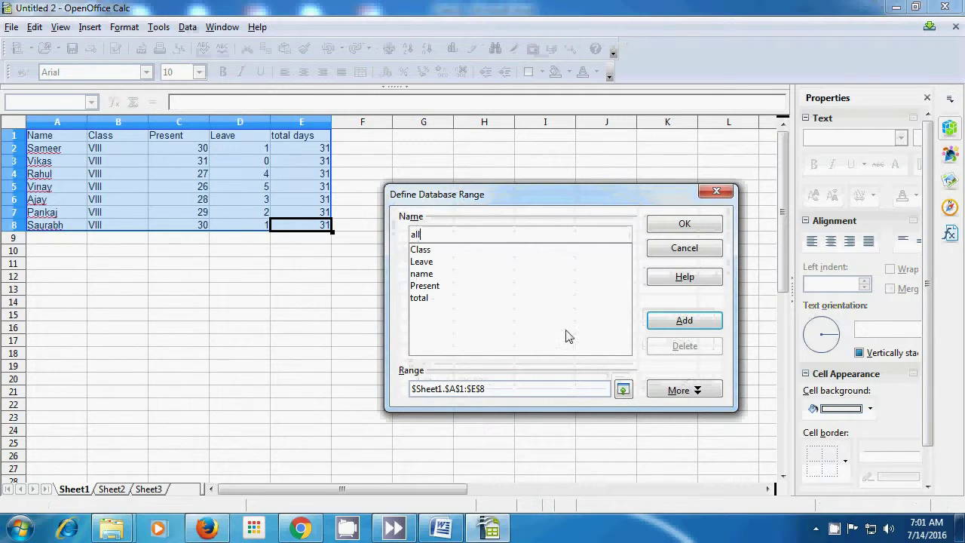
{"action": "left_click", "coordinate": [658, 322]}
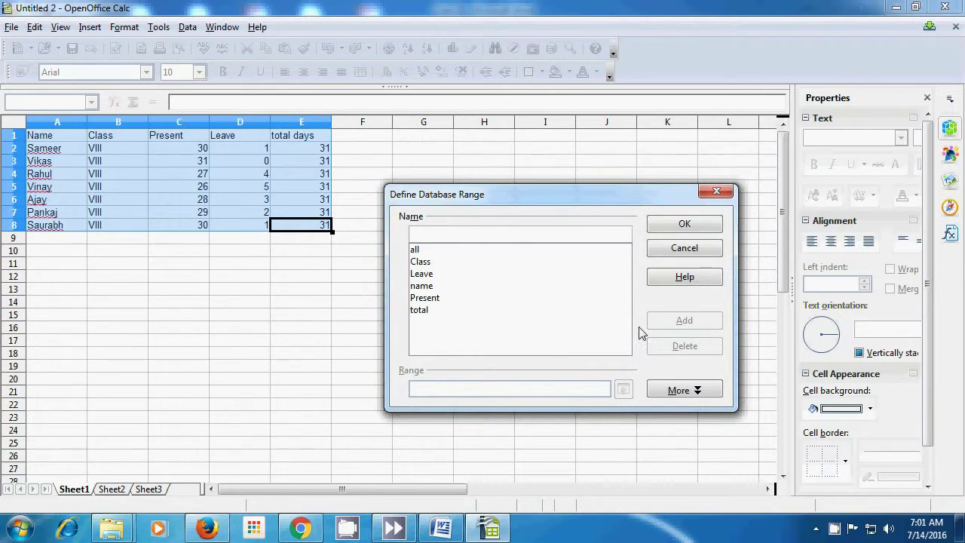
{"action": "left_click", "coordinate": [684, 227]}
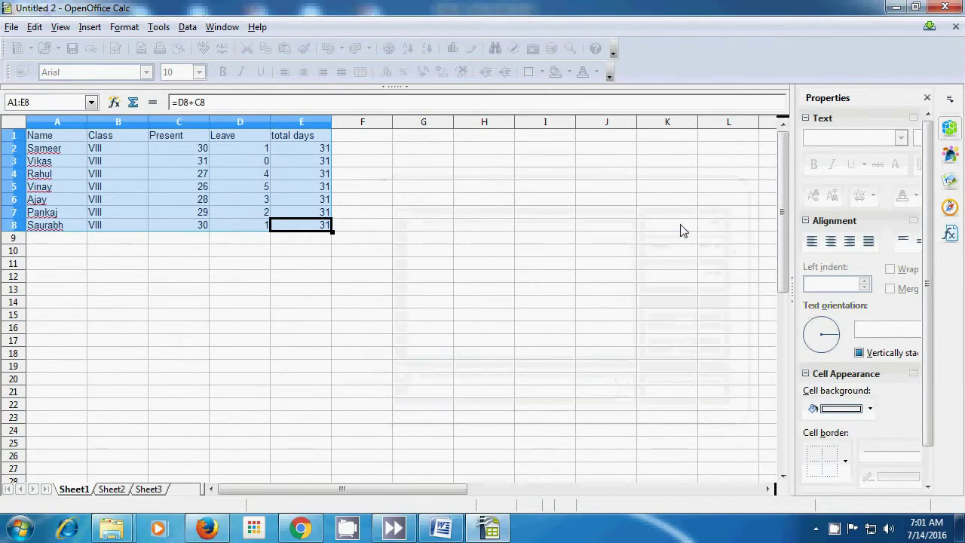
- Clear the table selection and select the cells of the database range "name" with Select Range
{"action": "left_click", "coordinate": [169, 281]}
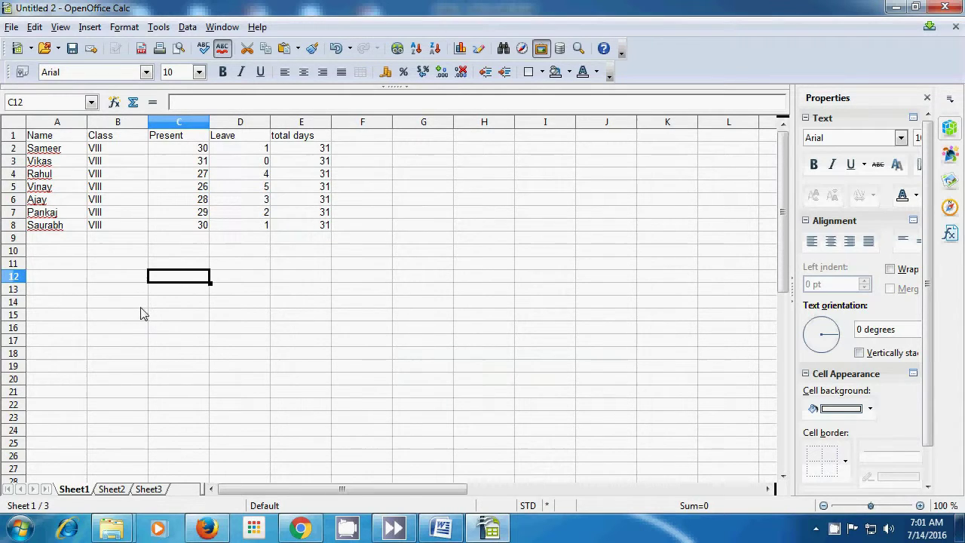
{"action": "left_click", "coordinate": [186, 27]}
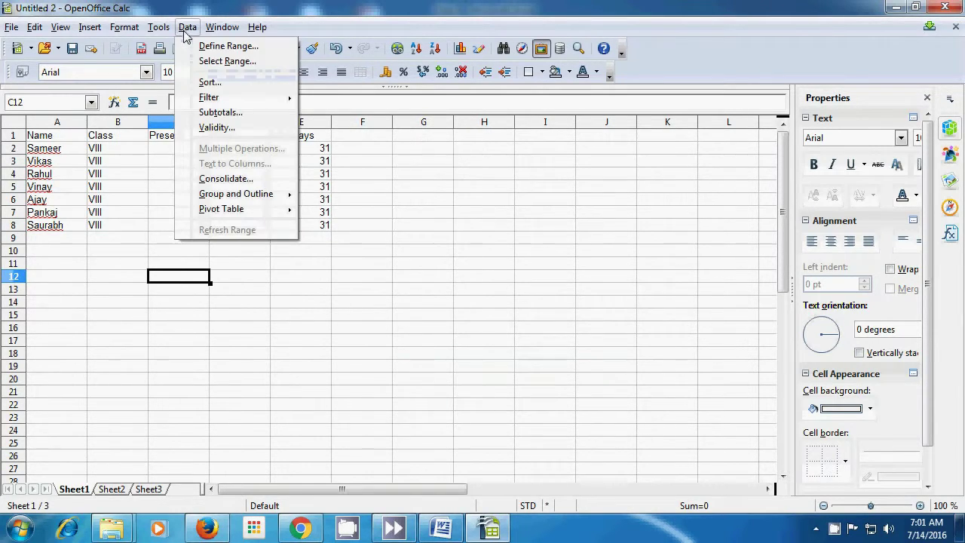
{"action": "left_click", "coordinate": [205, 62]}
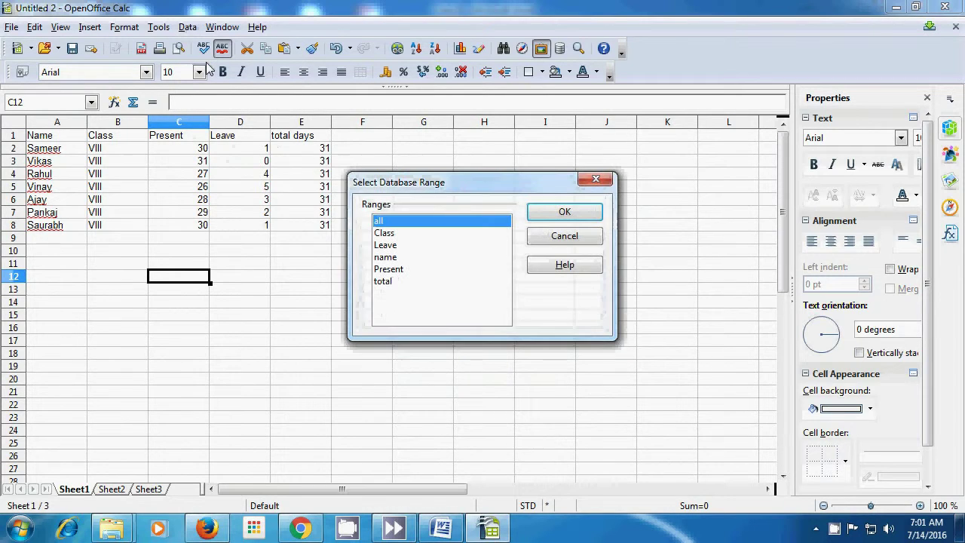
{"action": "left_click", "coordinate": [381, 257]}
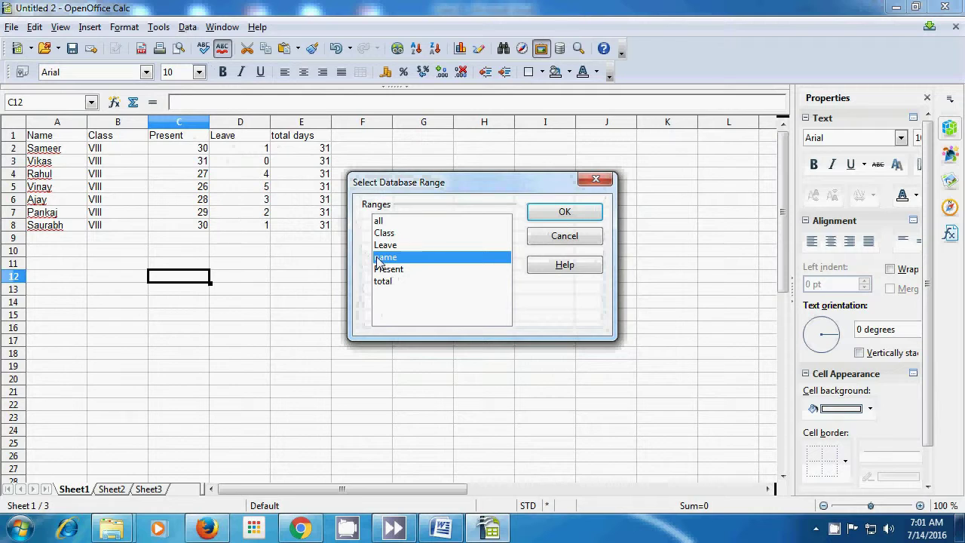
{"action": "left_click", "coordinate": [549, 214]}
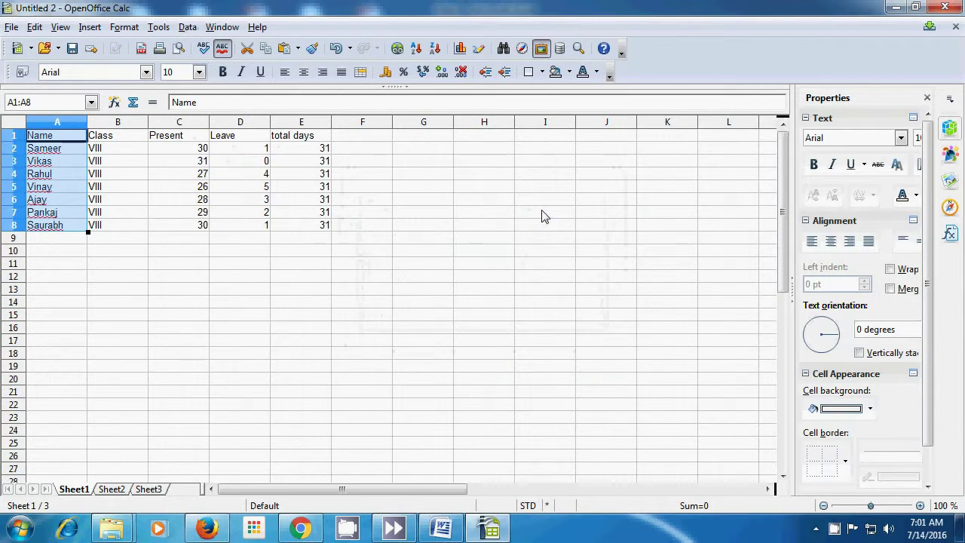
- Deselect the Name column and use Select Range to select the database range "Class"
{"action": "left_click", "coordinate": [56, 265]}
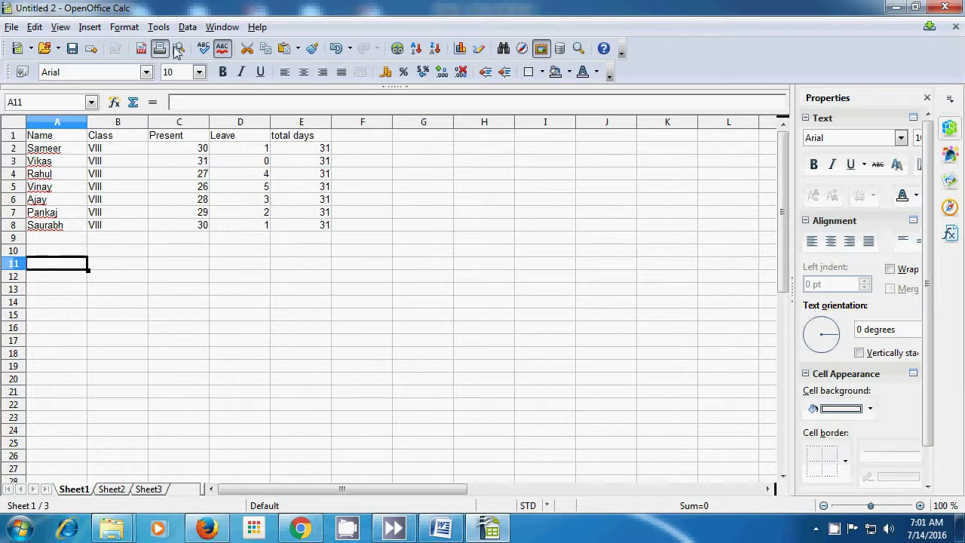
{"action": "left_click", "coordinate": [189, 27]}
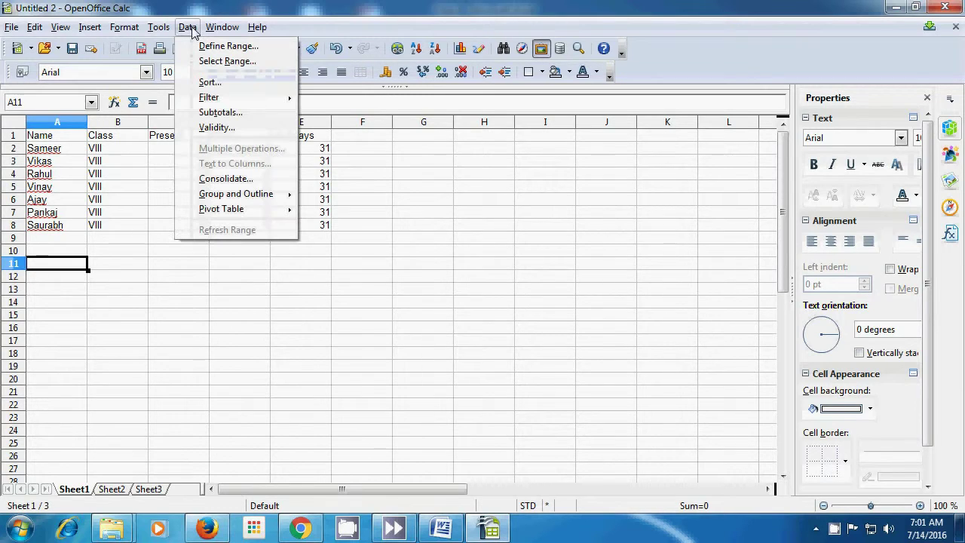
{"action": "left_click", "coordinate": [210, 62]}
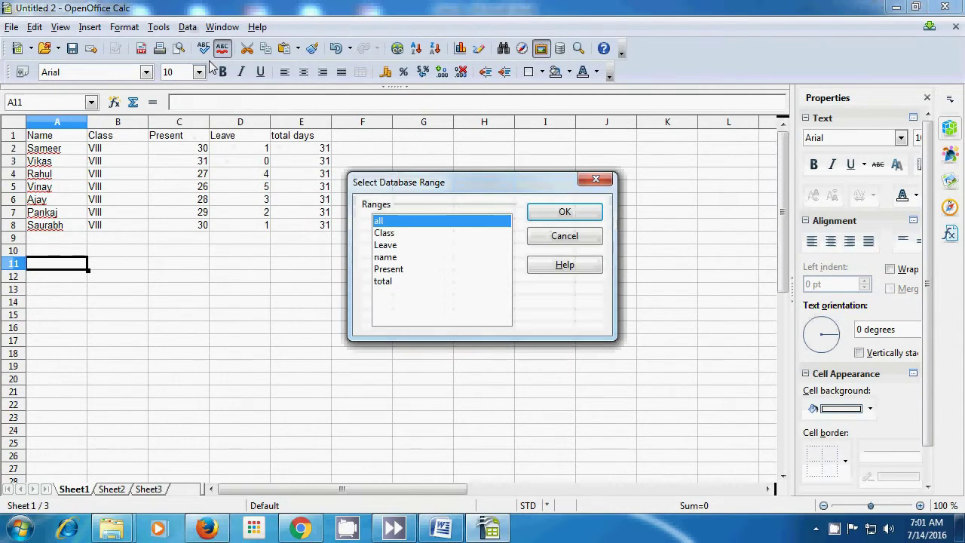
{"action": "left_click", "coordinate": [380, 234]}
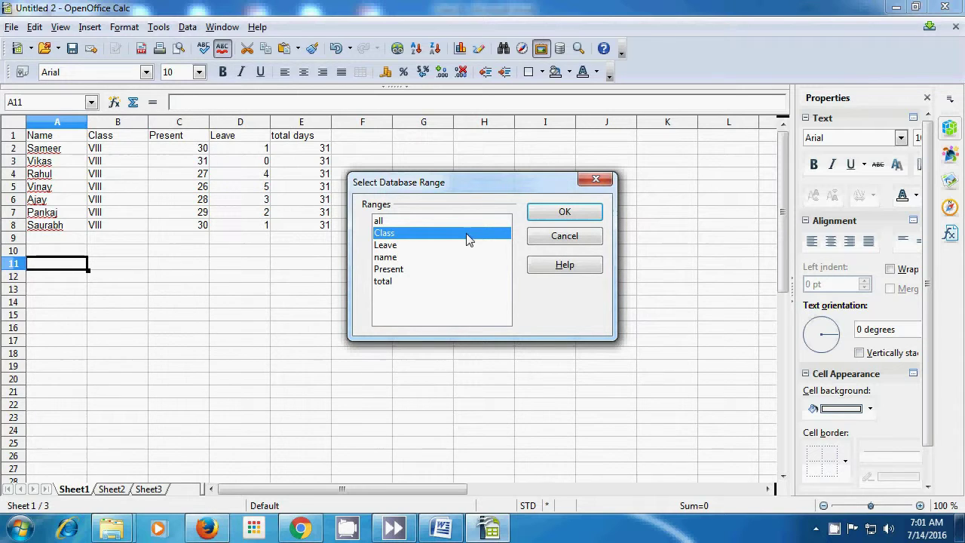
{"action": "left_click", "coordinate": [574, 214]}
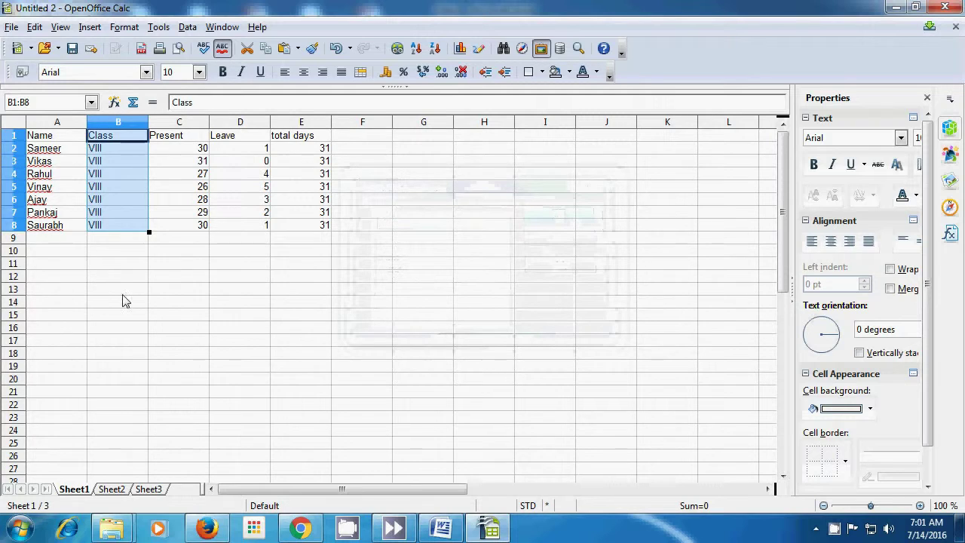
- Deselect the Class column and use Select Range to select the database range "Leave"
{"action": "left_click", "coordinate": [189, 252]}
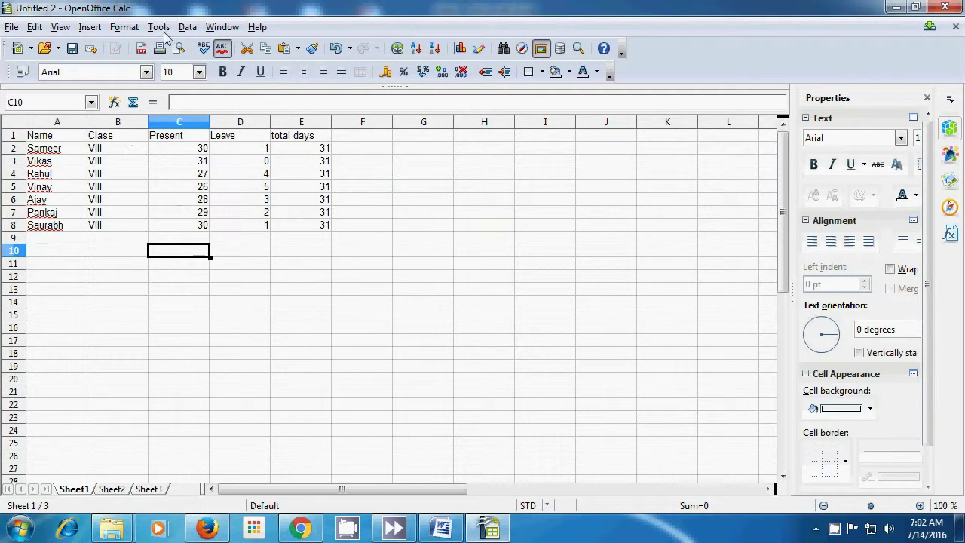
{"action": "left_click", "coordinate": [188, 29]}
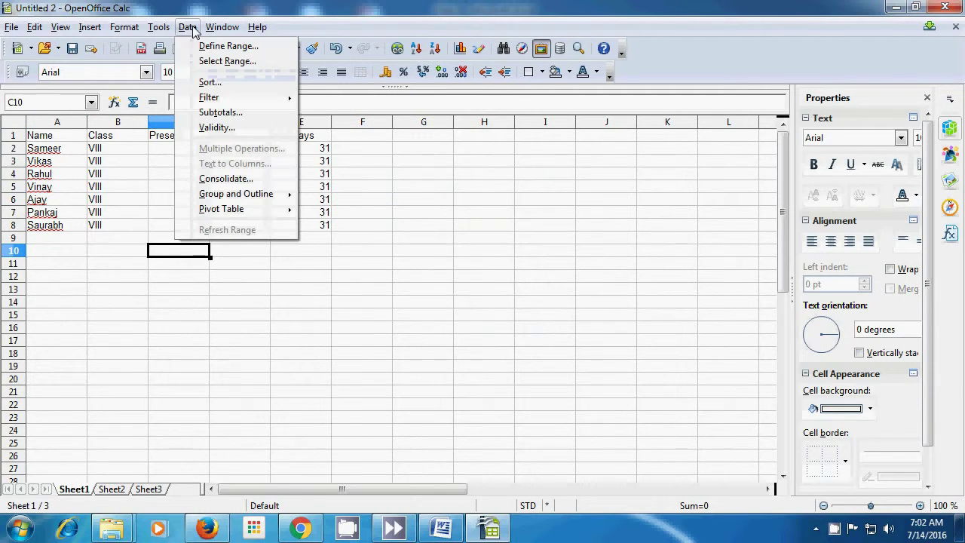
{"action": "left_click", "coordinate": [216, 66]}
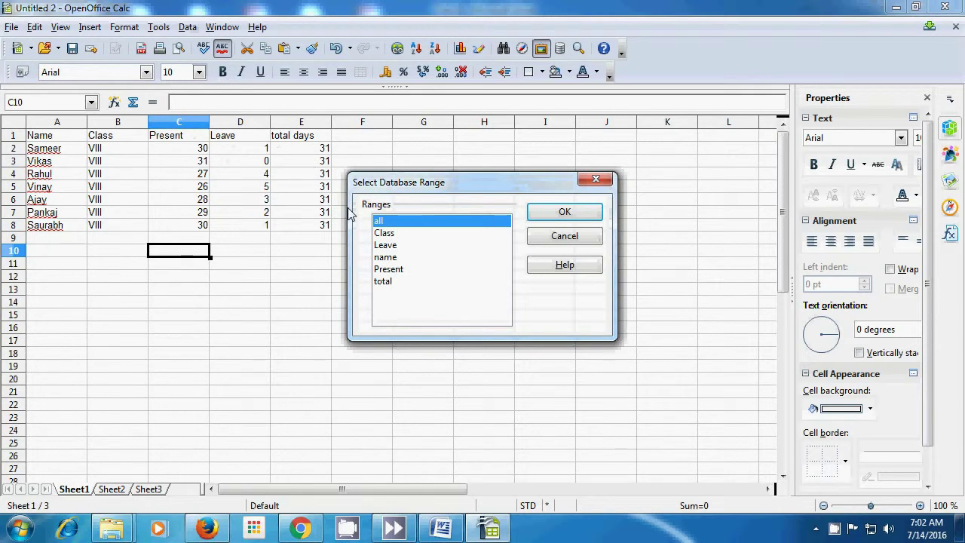
{"action": "left_click", "coordinate": [383, 248]}
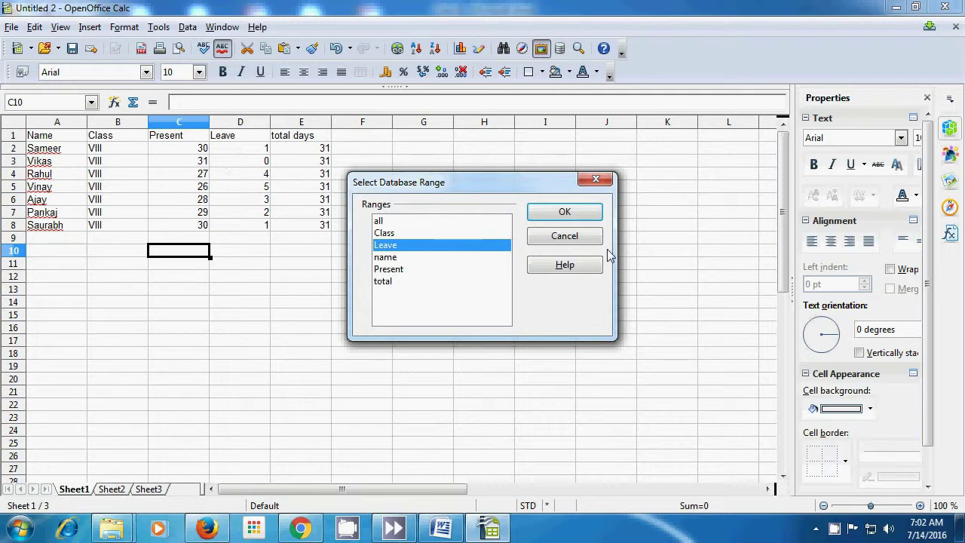
{"action": "left_click", "coordinate": [565, 212]}
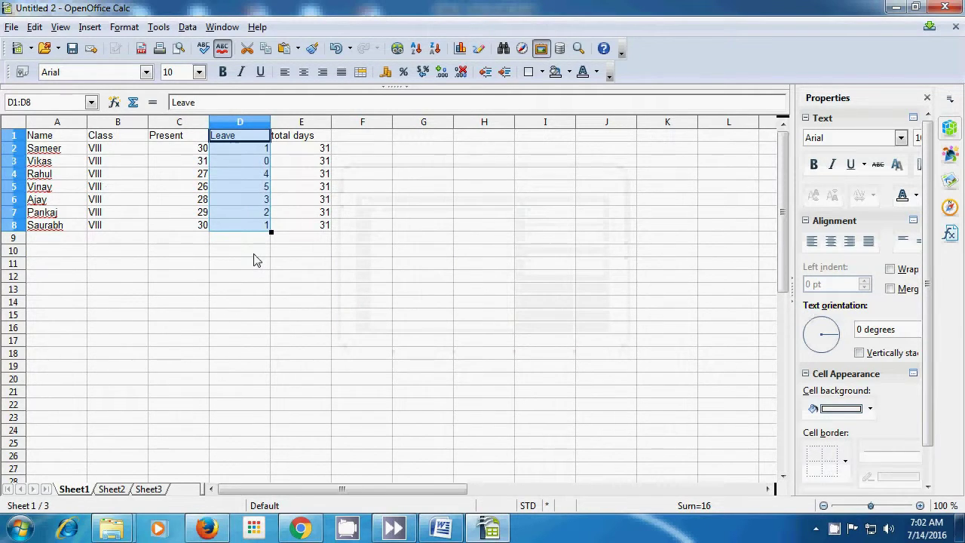
- Deselect the Leave column and use Select Range to select the database range "total"
{"action": "left_click", "coordinate": [254, 256]}
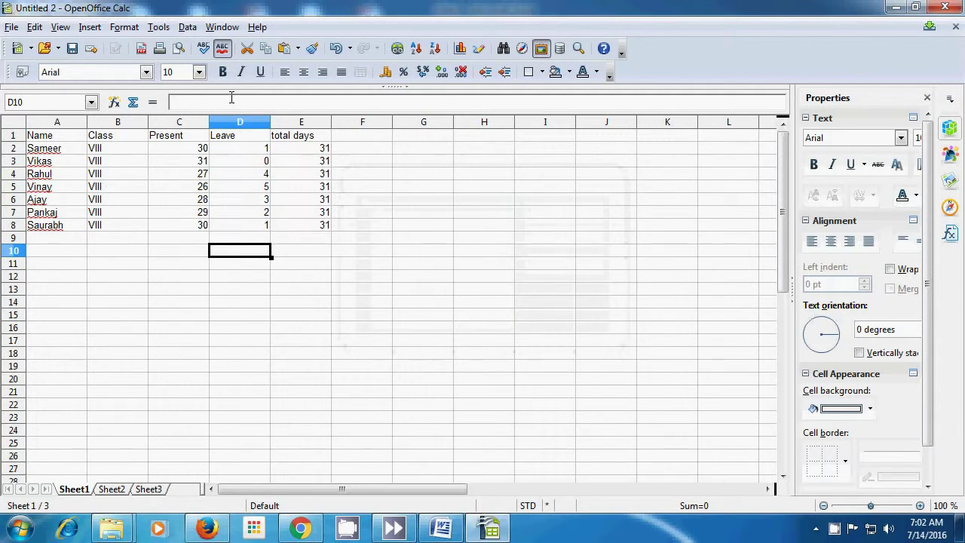
{"action": "left_click", "coordinate": [189, 28]}
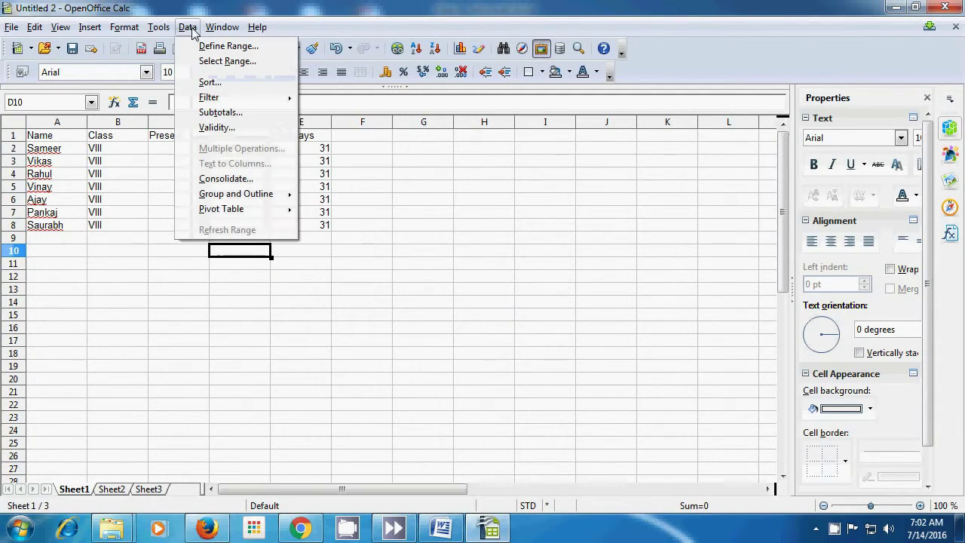
{"action": "left_click", "coordinate": [225, 62]}
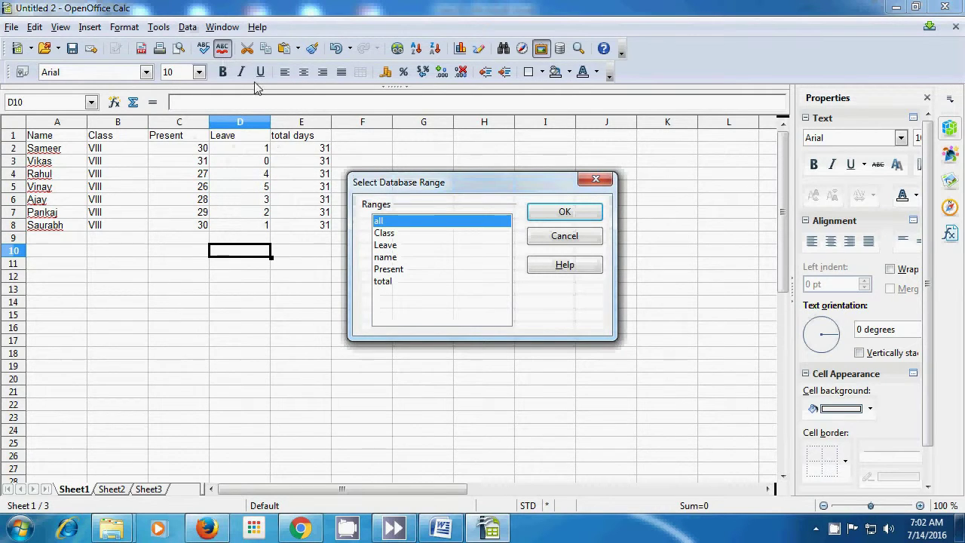
{"action": "left_click", "coordinate": [390, 282]}
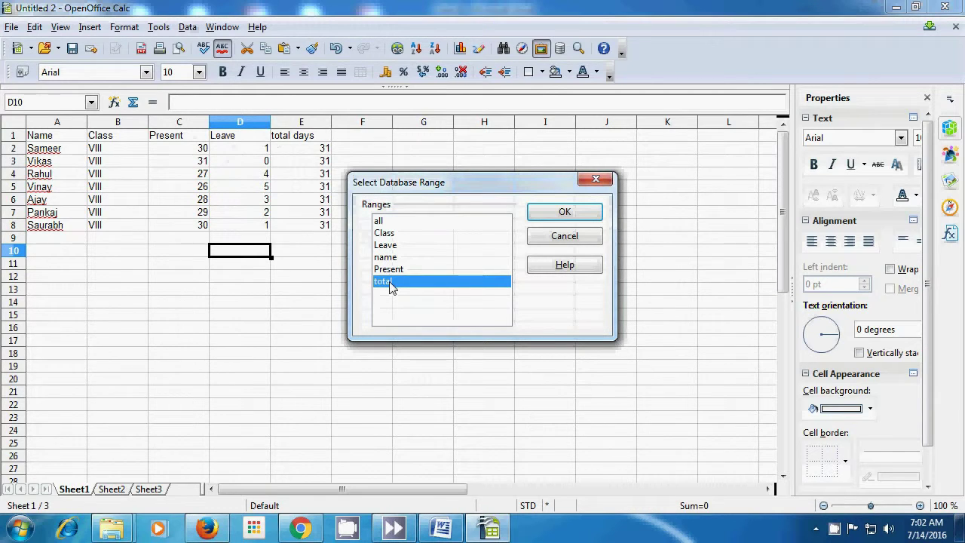
{"action": "left_click", "coordinate": [535, 215]}
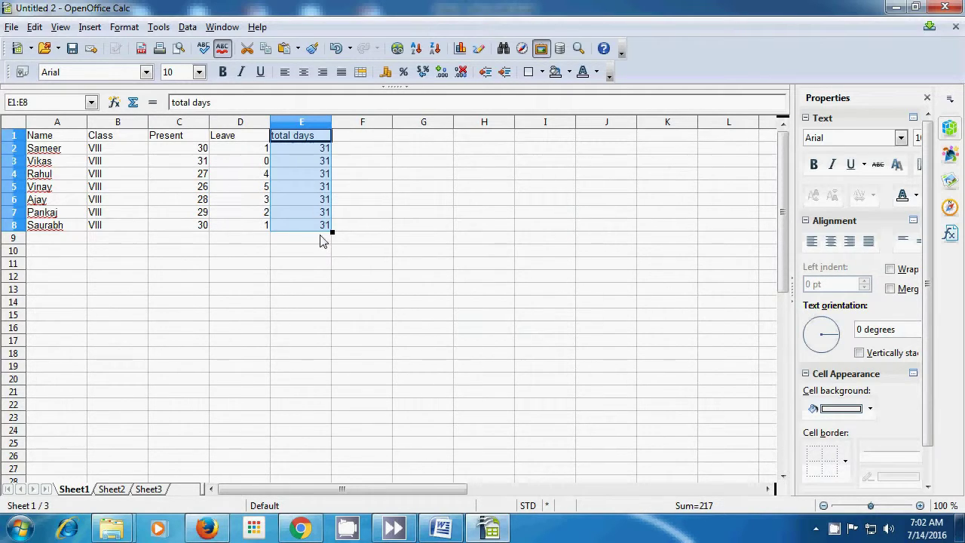
- Use Select Range to select the whole table through the database range "all", and deselect it again
{"action": "left_click", "coordinate": [267, 280]}
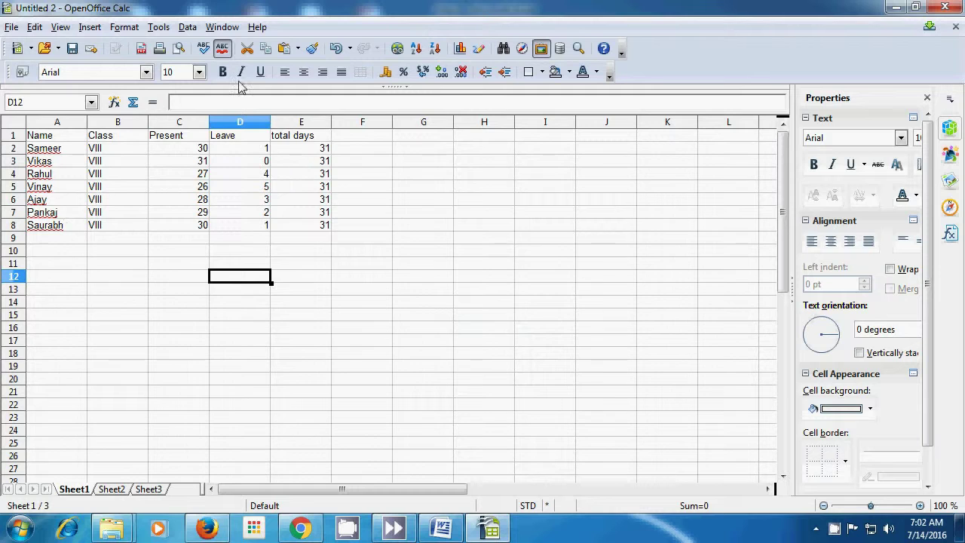
{"action": "left_click", "coordinate": [188, 29]}
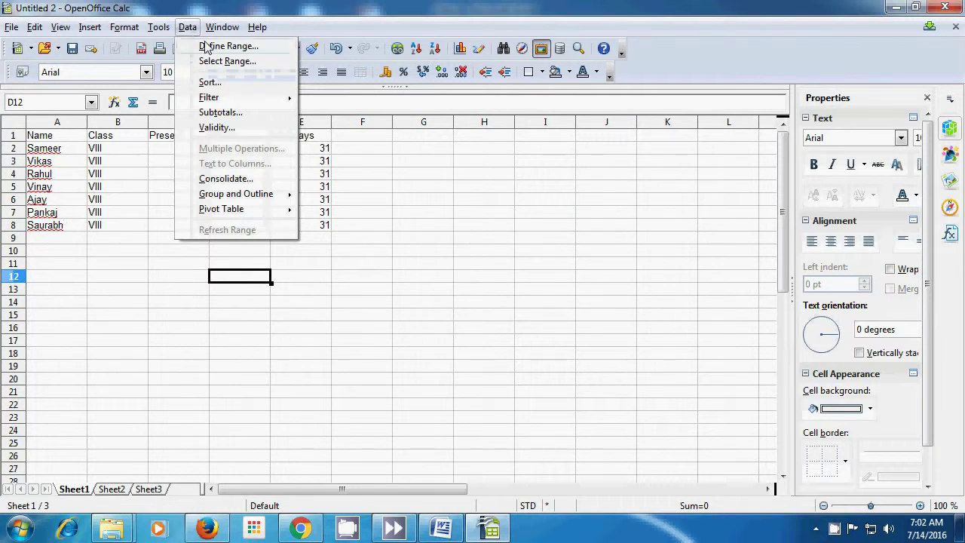
{"action": "left_click", "coordinate": [219, 64]}
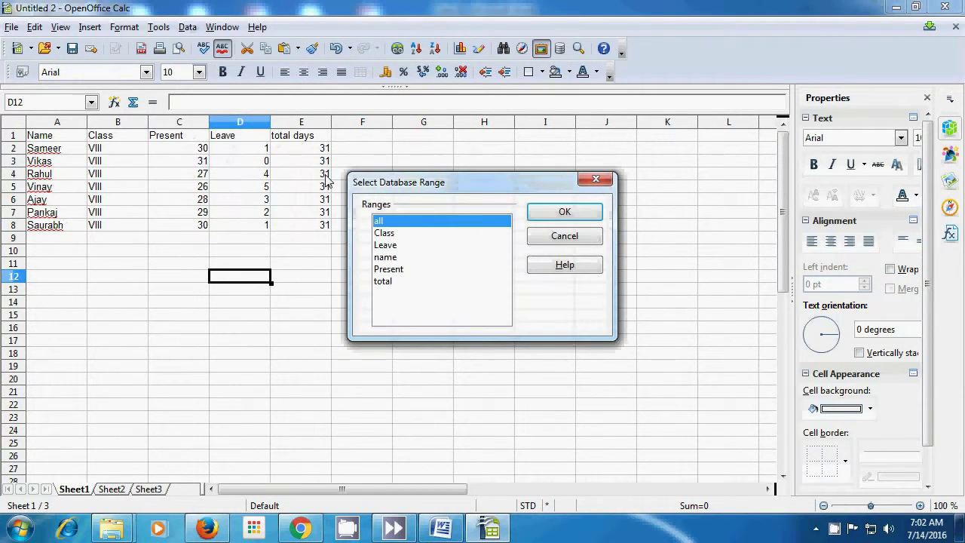
{"action": "left_click", "coordinate": [562, 212]}
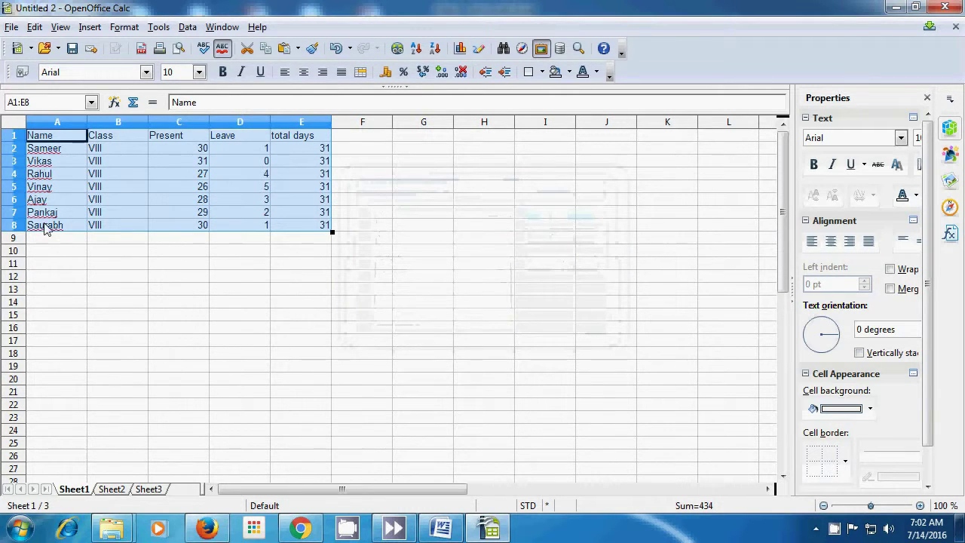
{"action": "left_click", "coordinate": [300, 432]}
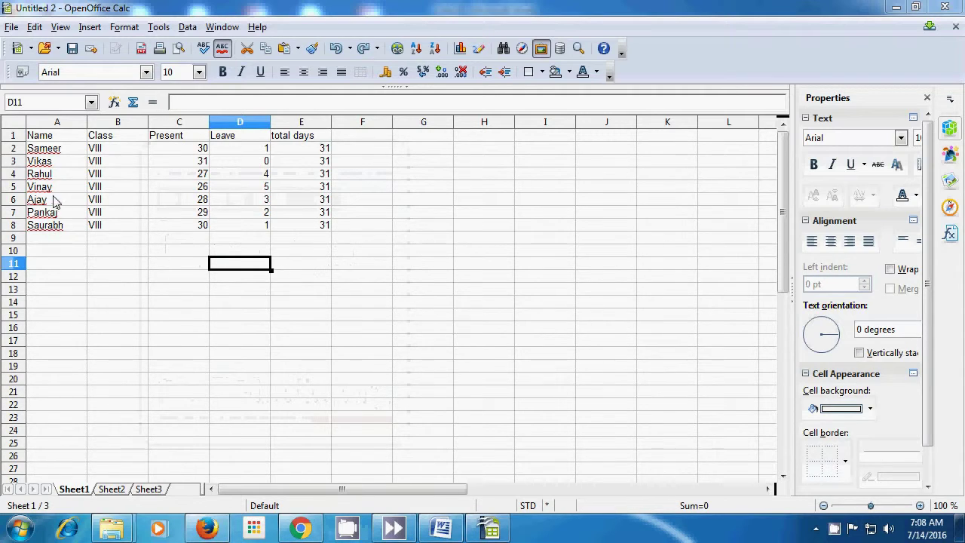
- Sort only the Name column (A1:A8) by Name in ascending order, without extending the sort to neighbouring columns, and deselect it
{"action": "left_click_drag", "start_coordinate": [52, 137], "coordinate": [57, 226]}
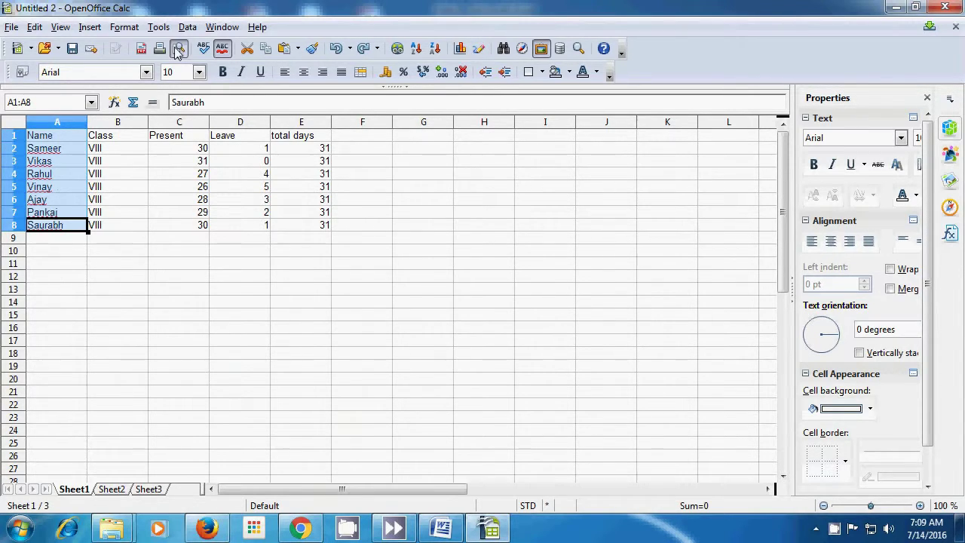
{"action": "left_click", "coordinate": [187, 27]}
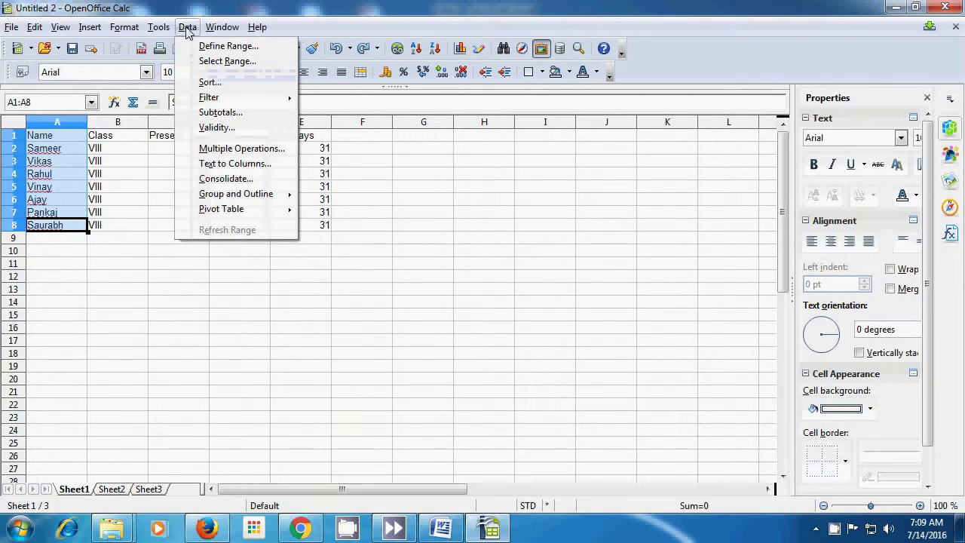
{"action": "left_click", "coordinate": [210, 83]}
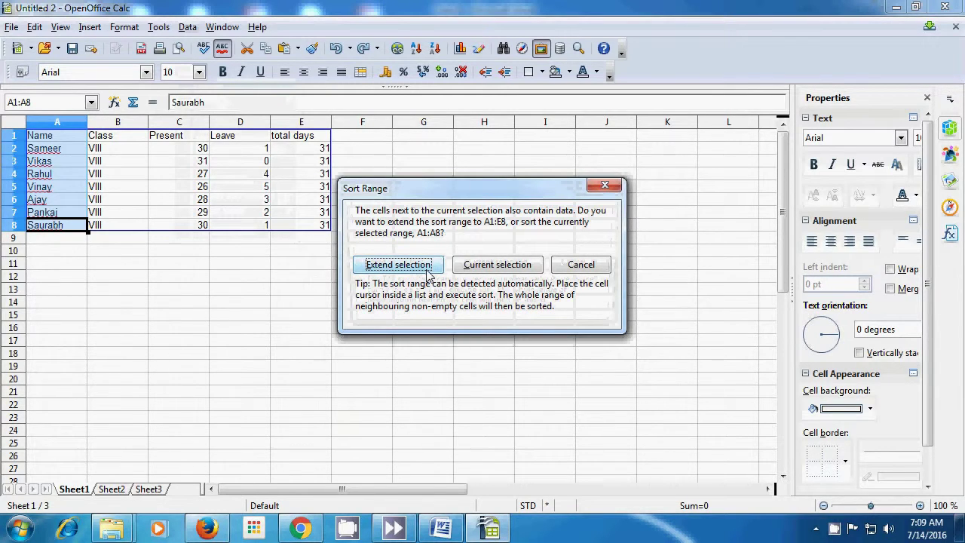
{"action": "left_click", "coordinate": [487, 272]}
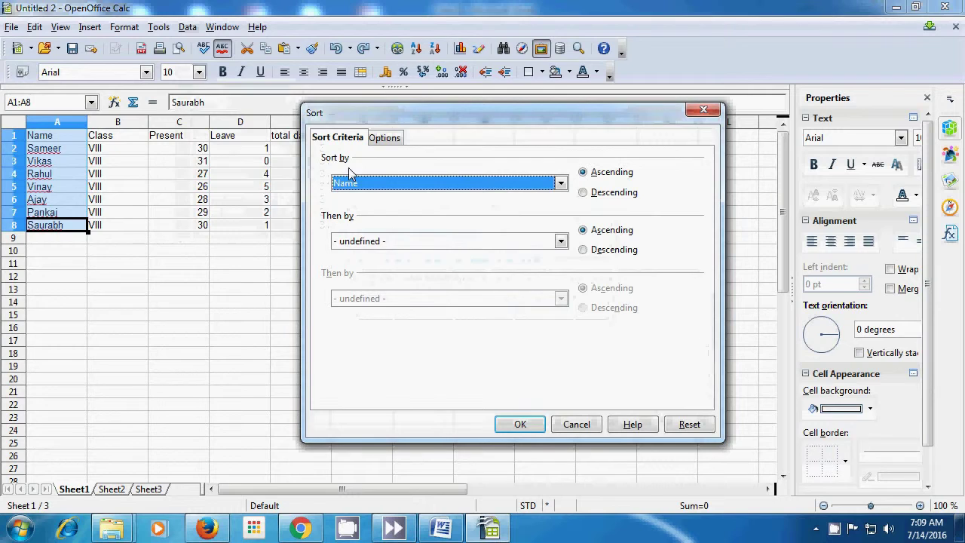
{"action": "left_click", "coordinate": [562, 189]}
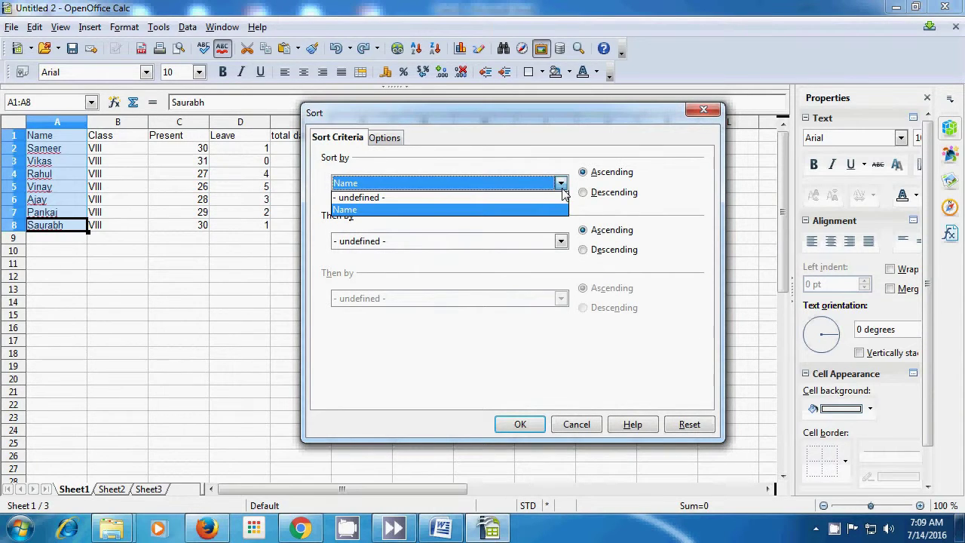
{"action": "left_click", "coordinate": [466, 212]}
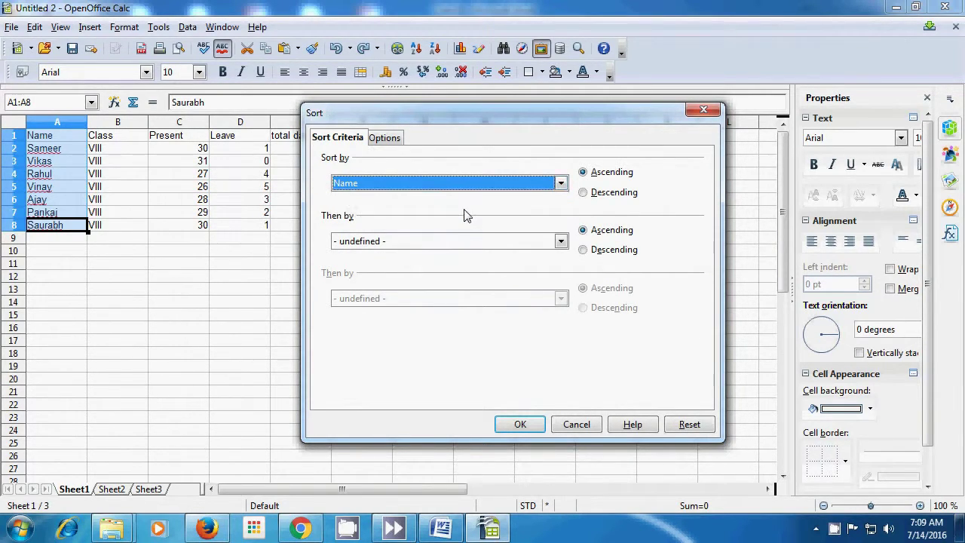
{"action": "left_click", "coordinate": [584, 193]}
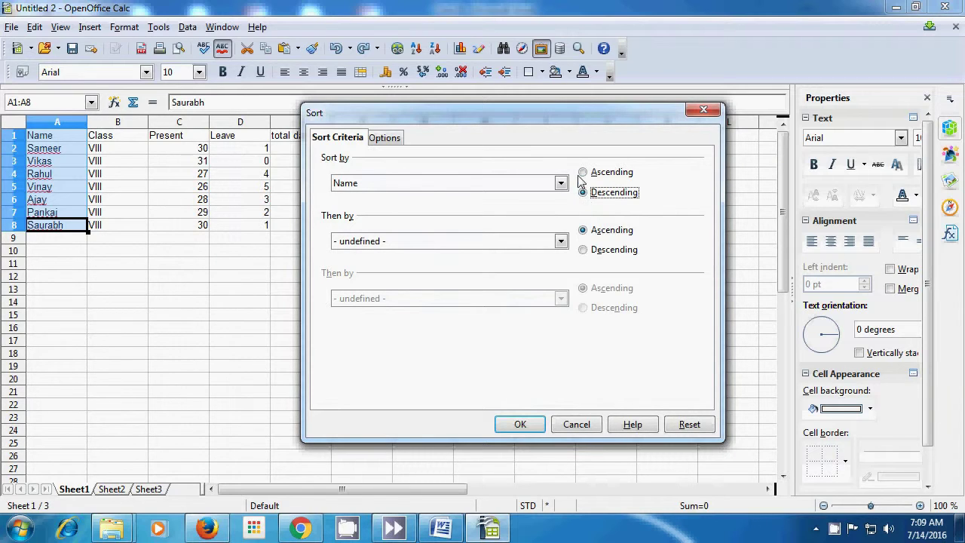
{"action": "left_click", "coordinate": [584, 173]}
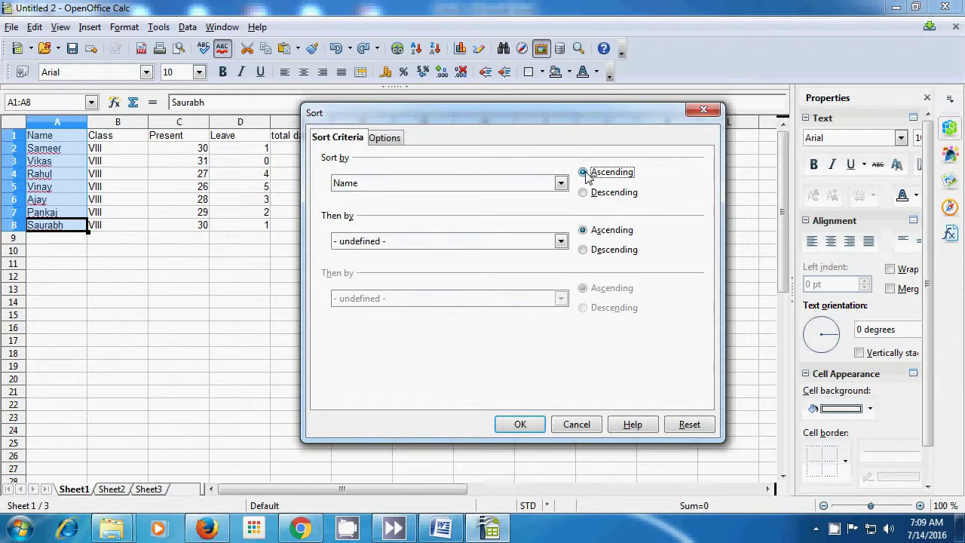
{"action": "left_click", "coordinate": [519, 425]}
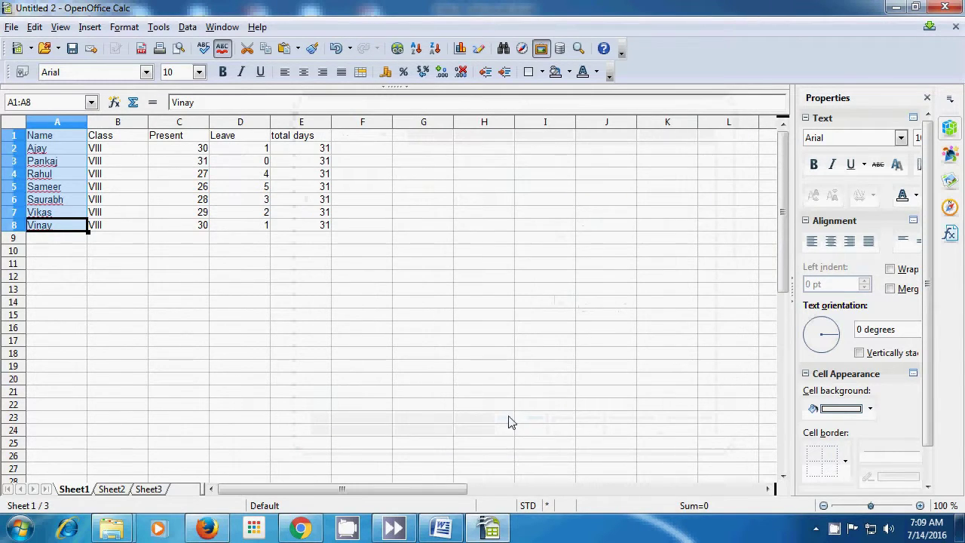
{"action": "left_click", "coordinate": [160, 276]}
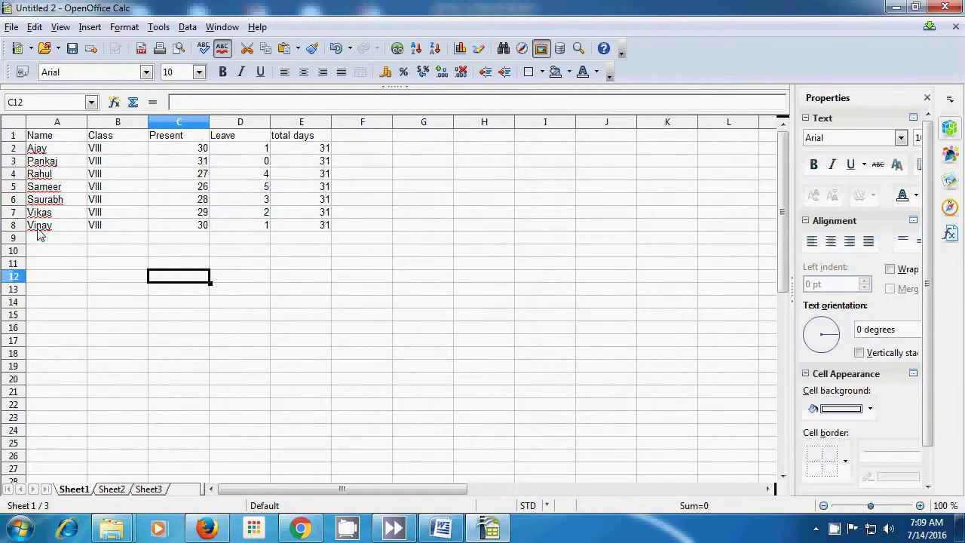
- Sort only the current selection A1:A8 by Name in descending order, and deselect the column
{"action": "left_click_drag", "start_coordinate": [46, 137], "coordinate": [44, 226]}
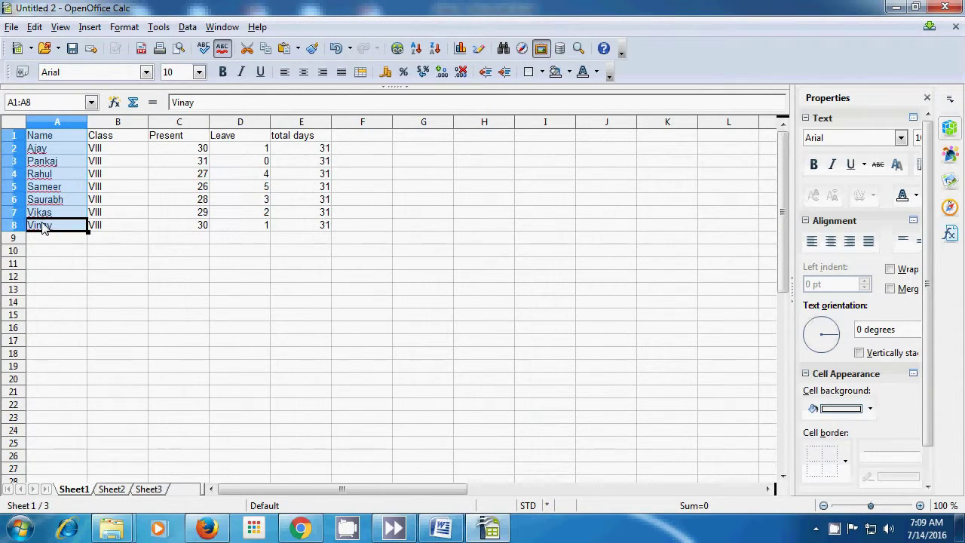
{"action": "left_click", "coordinate": [187, 27]}
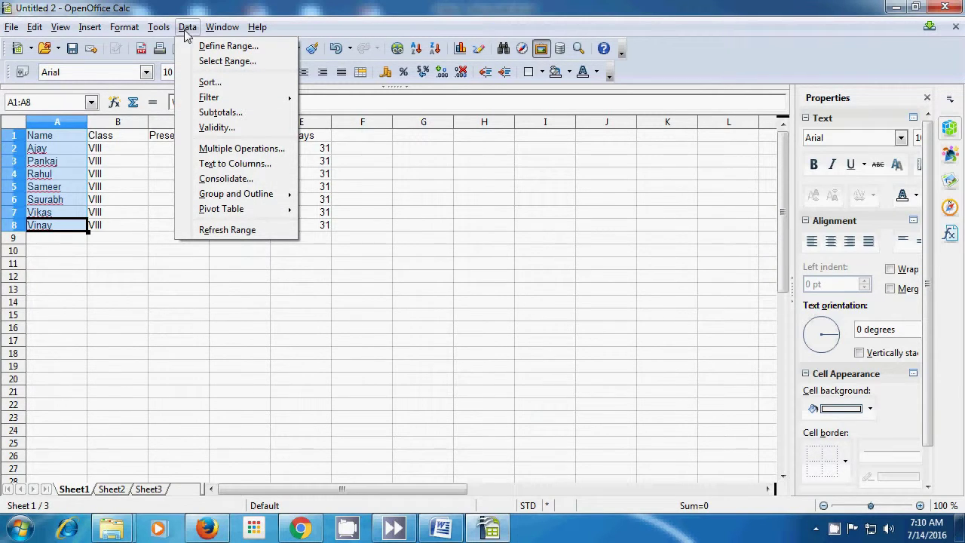
{"action": "left_click", "coordinate": [209, 82]}
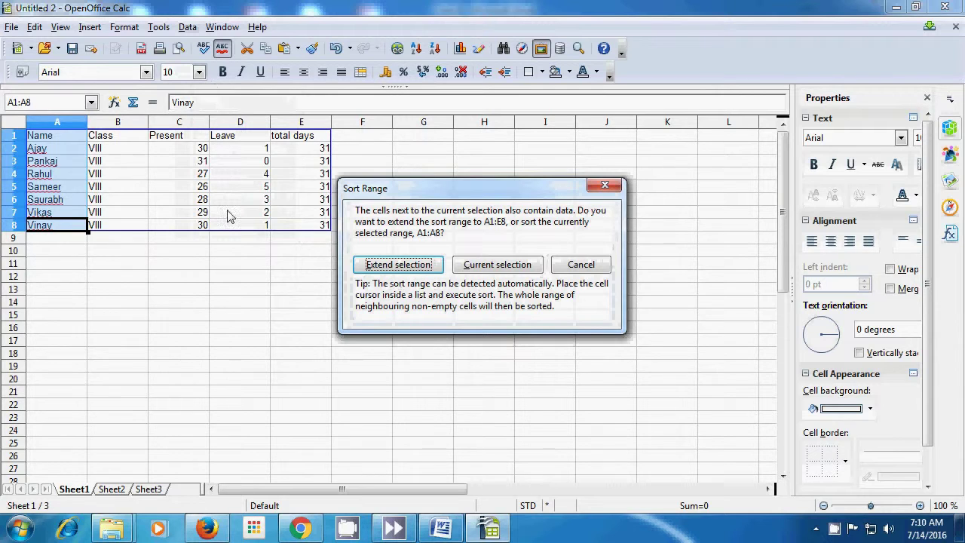
{"action": "left_click", "coordinate": [486, 270]}
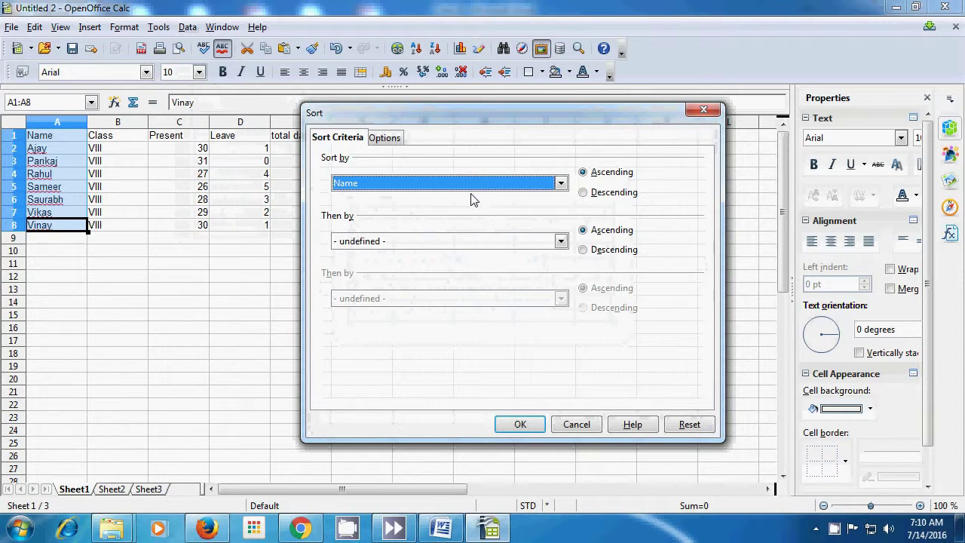
{"action": "left_click", "coordinate": [586, 193]}
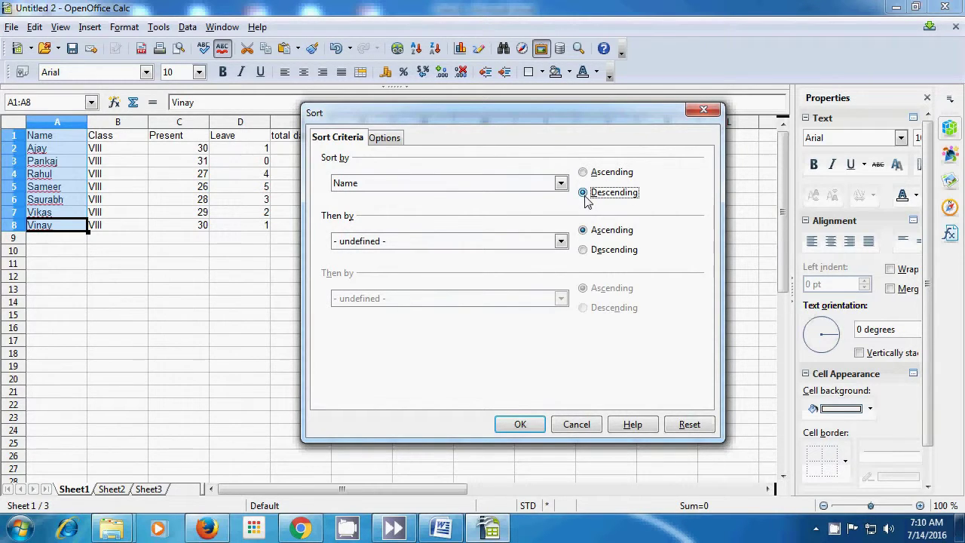
{"action": "left_click", "coordinate": [538, 420]}
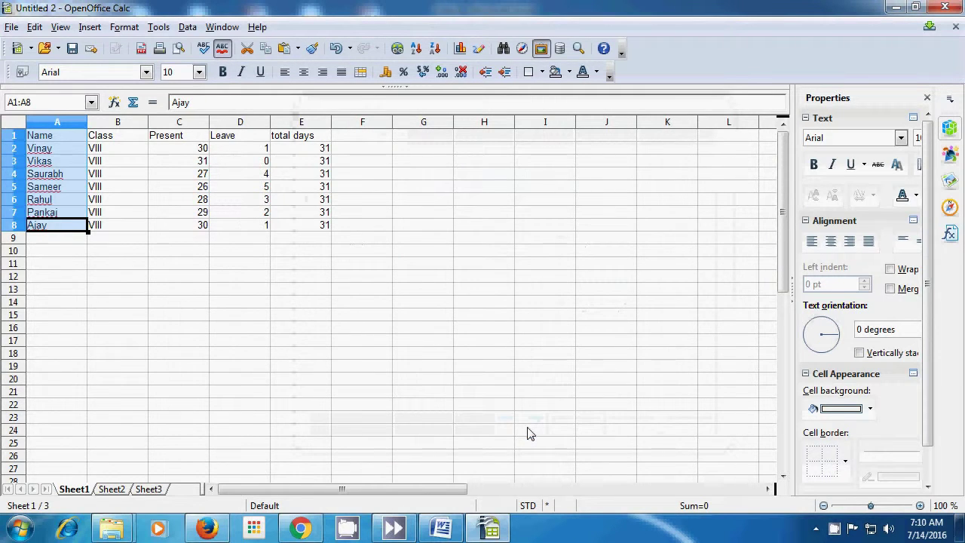
{"action": "left_click", "coordinate": [528, 433]}
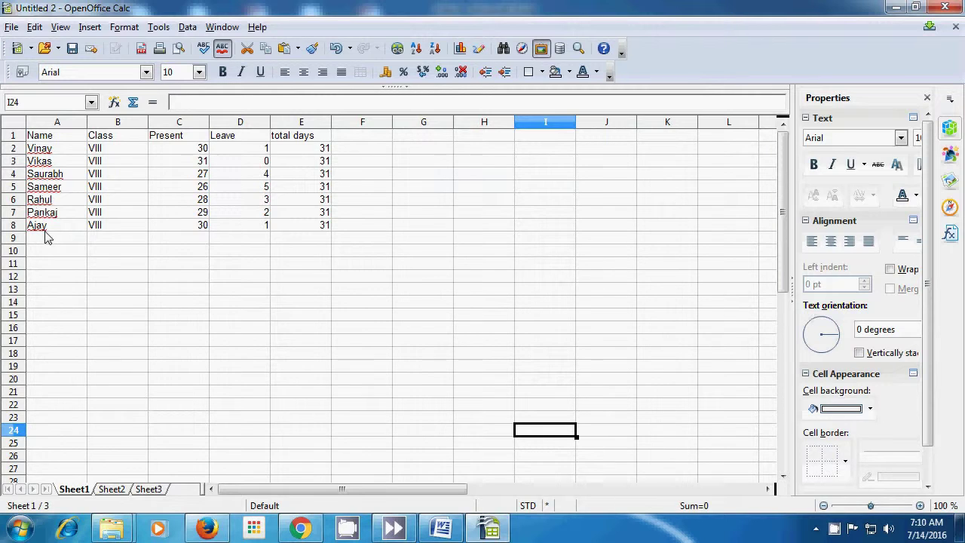
- Sort only the Present column (C1:C8) by Present in descending order, viewing the sort options beforehand, and deselect the column
{"action": "left_click", "coordinate": [170, 141]}
{"action": "left_click_drag", "start_coordinate": [170, 141], "coordinate": [176, 230]}
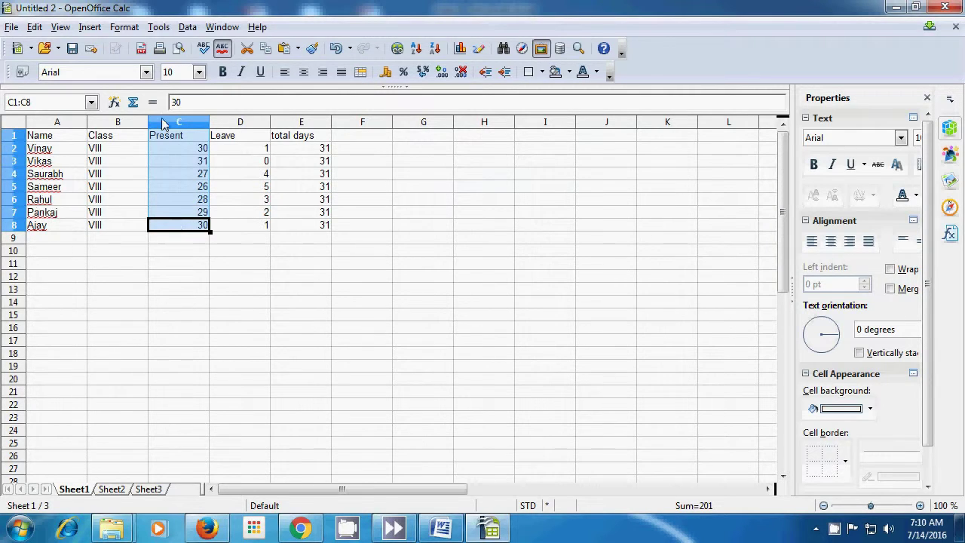
{"action": "left_click", "coordinate": [188, 28]}
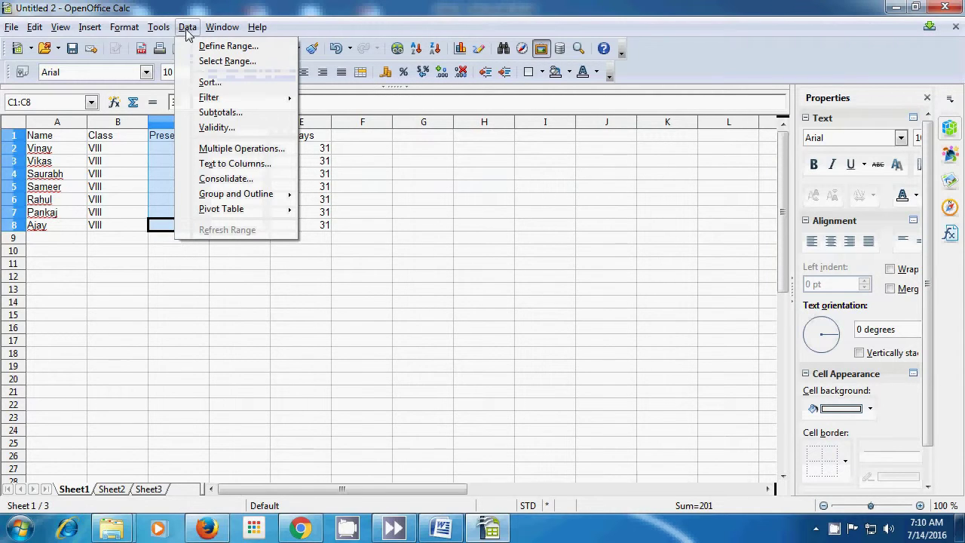
{"action": "left_click", "coordinate": [212, 82]}
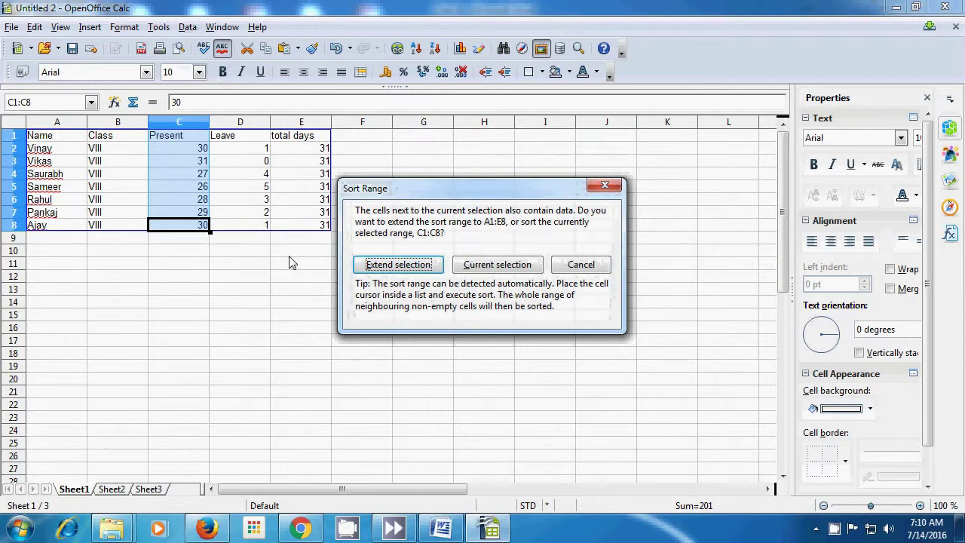
{"action": "left_click", "coordinate": [486, 270]}
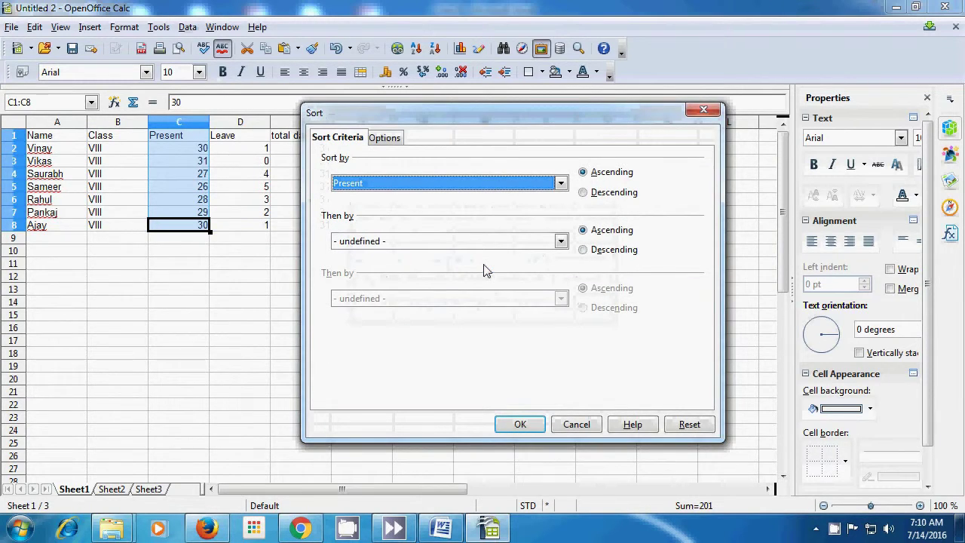
{"action": "left_click", "coordinate": [560, 183]}
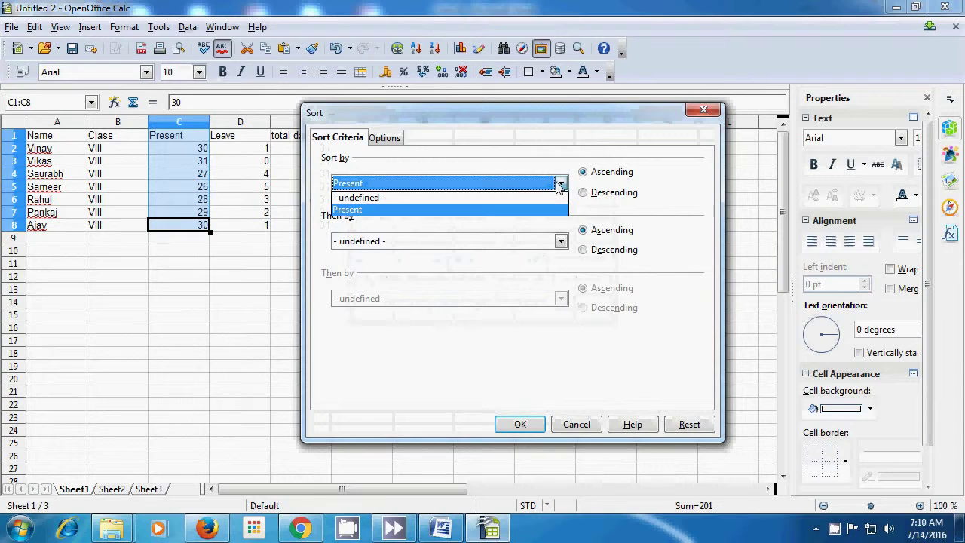
{"action": "left_click", "coordinate": [481, 215]}
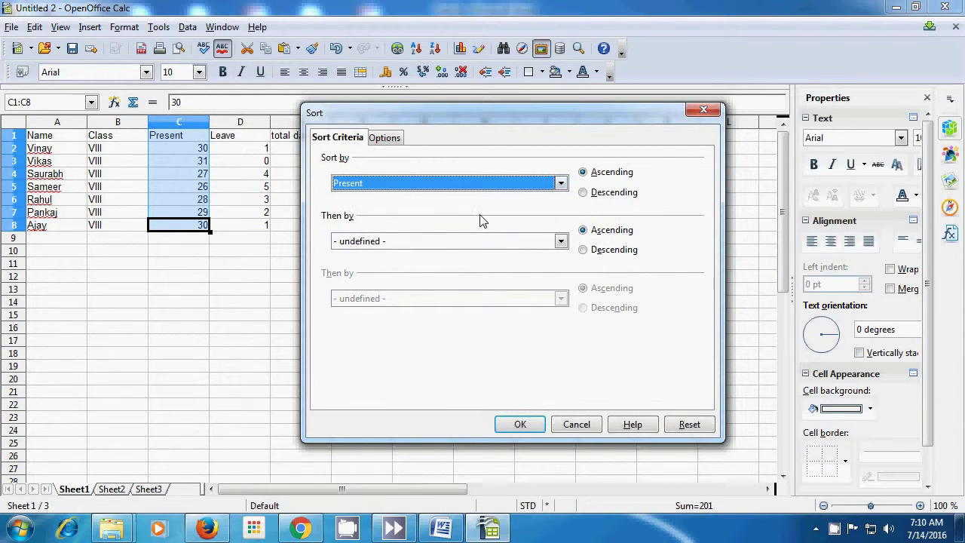
{"action": "left_click", "coordinate": [384, 139]}
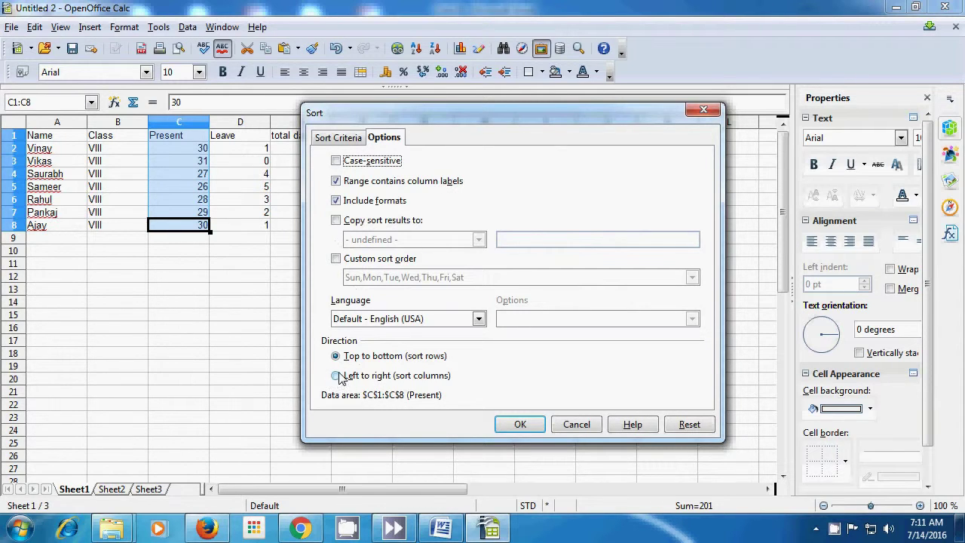
{"action": "left_click", "coordinate": [332, 139]}
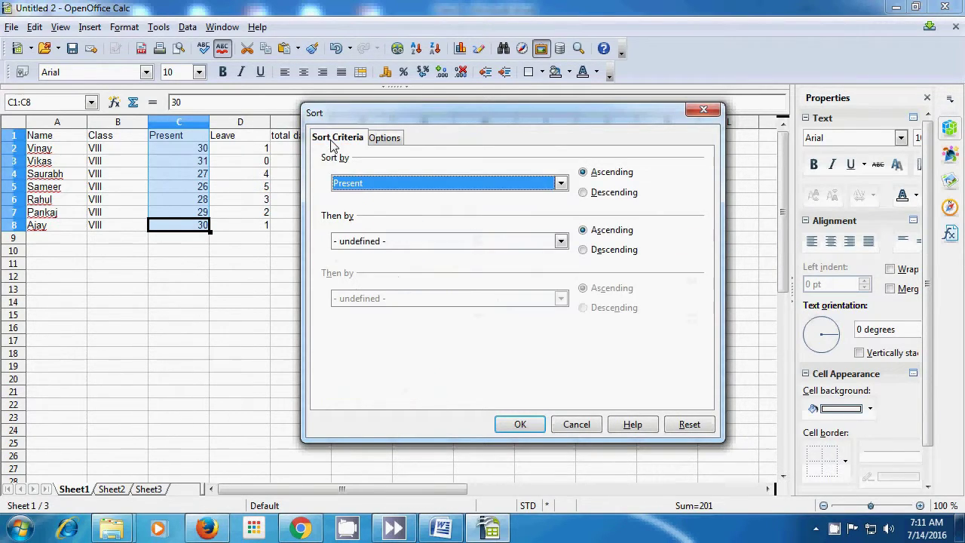
{"action": "left_click", "coordinate": [584, 193]}
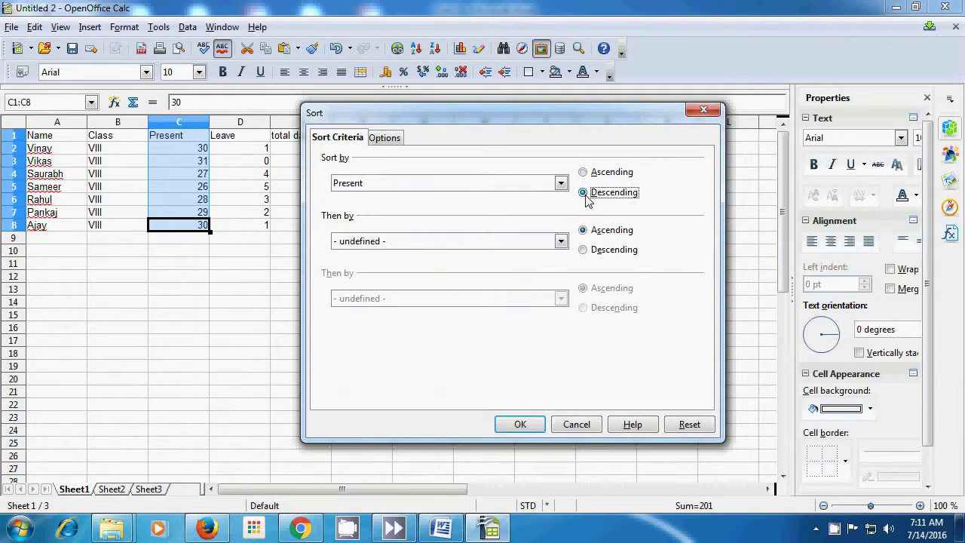
{"action": "left_click", "coordinate": [520, 424]}
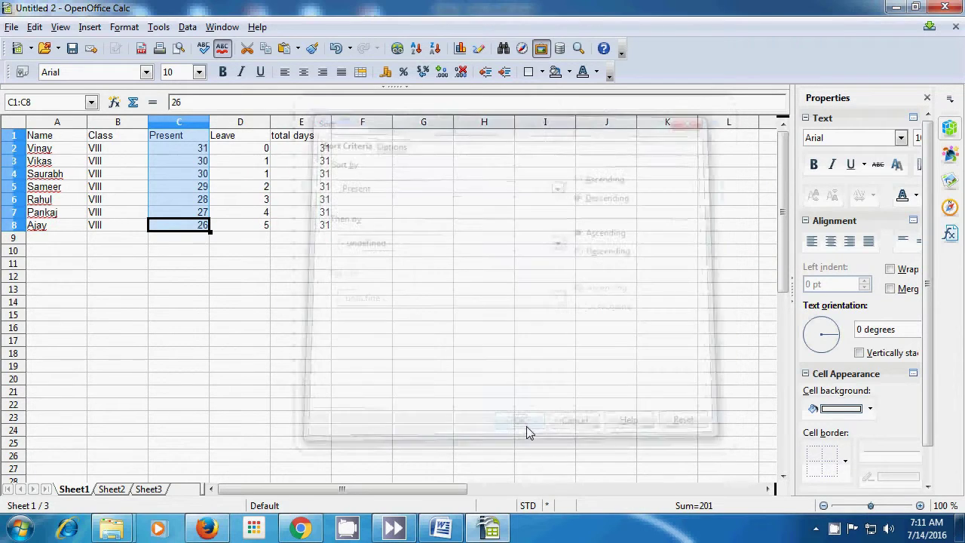
{"action": "left_click", "coordinate": [383, 314]}
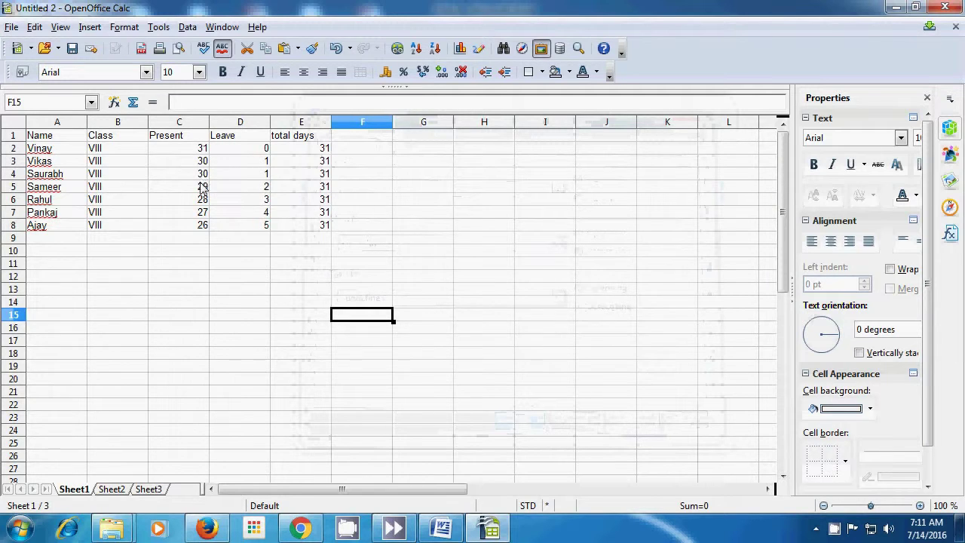
{"action": "left_click", "coordinate": [205, 228]}
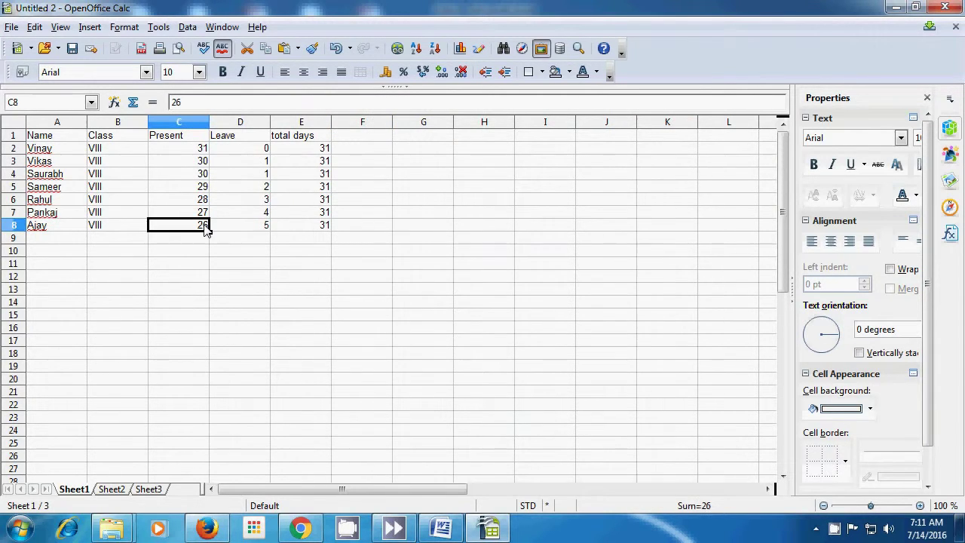
- Sort only the current selection C1:C8 by Present in ascending order
{"action": "left_click_drag", "start_coordinate": [189, 136], "coordinate": [200, 227]}
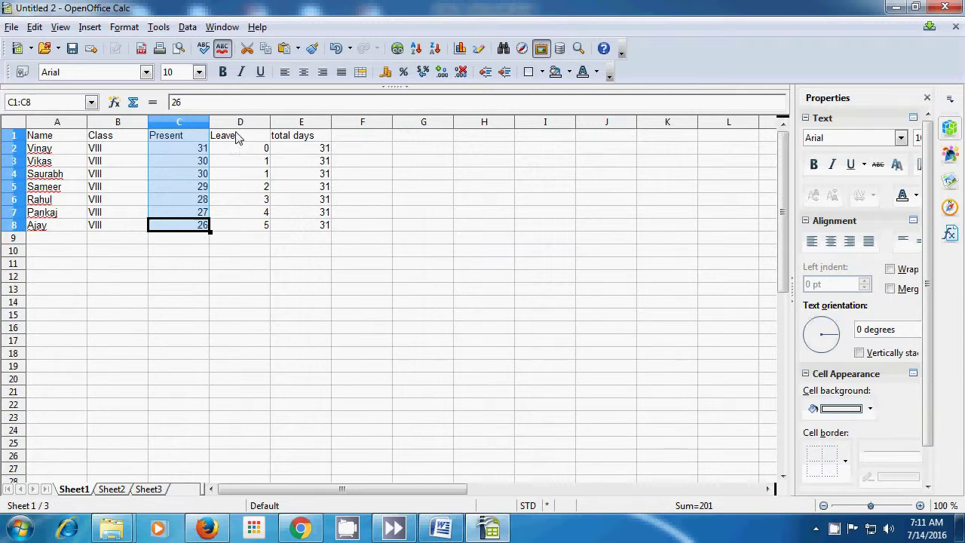
{"action": "left_click", "coordinate": [188, 27]}
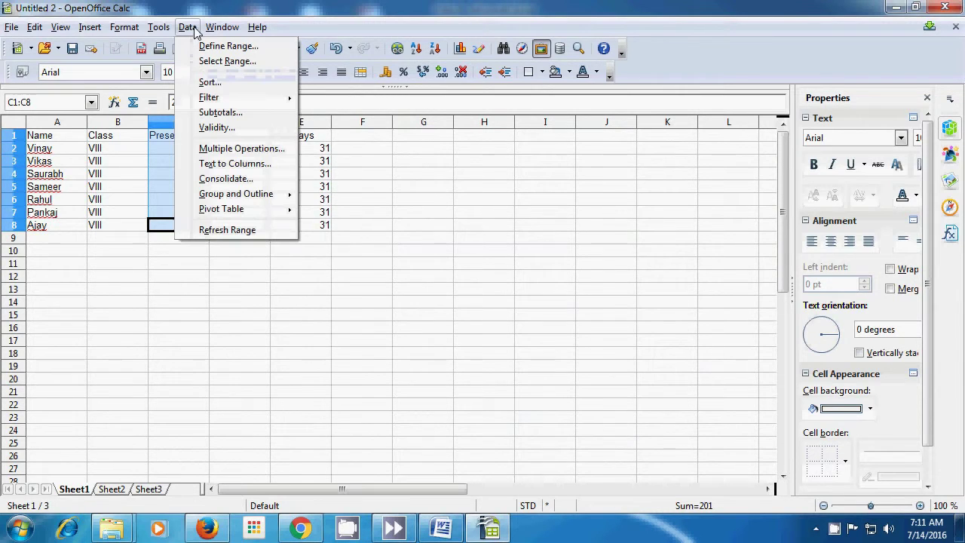
{"action": "left_click", "coordinate": [209, 82]}
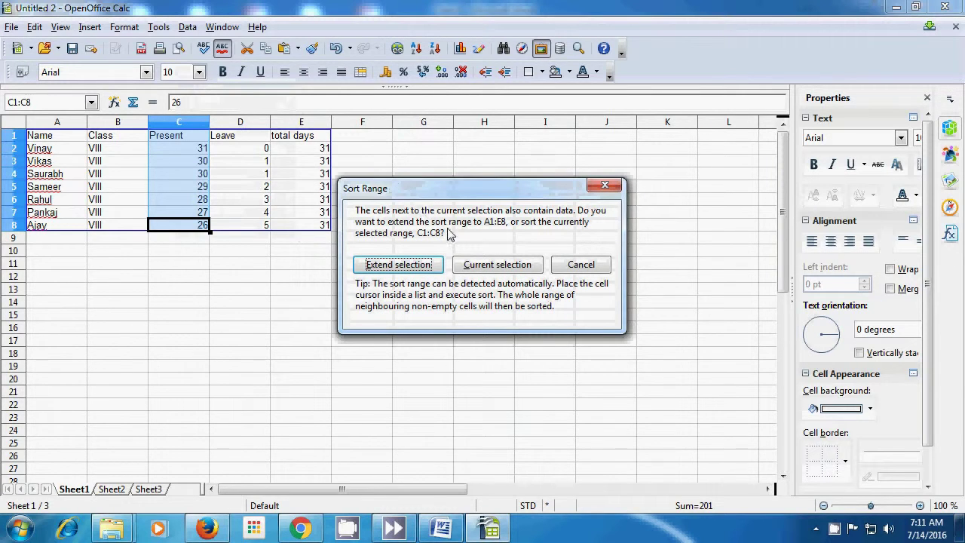
{"action": "left_click", "coordinate": [491, 265]}
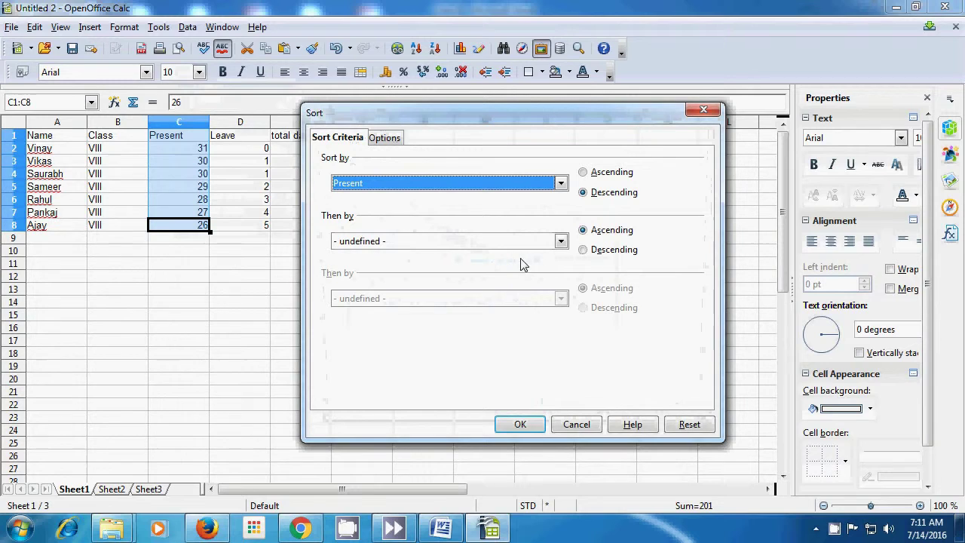
{"action": "left_click", "coordinate": [584, 173]}
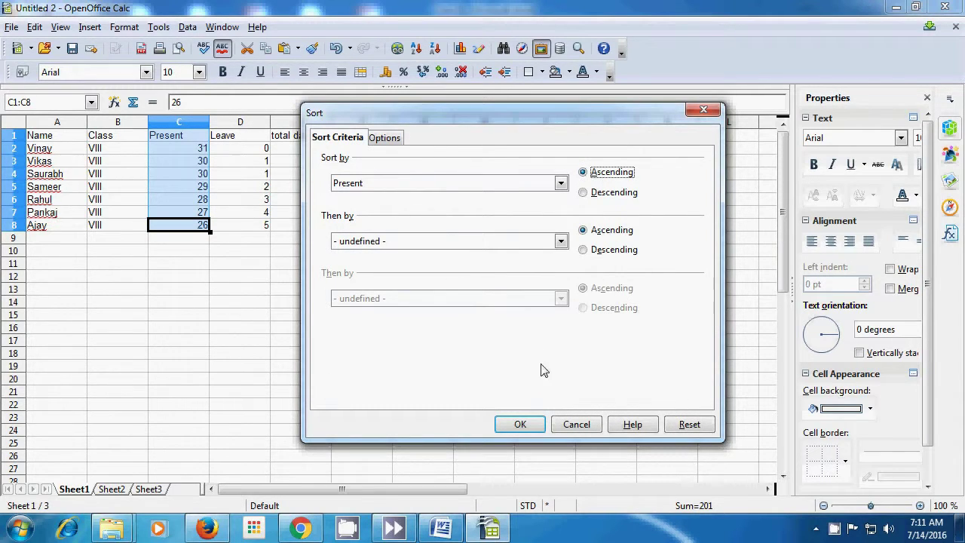
{"action": "left_click", "coordinate": [522, 425]}
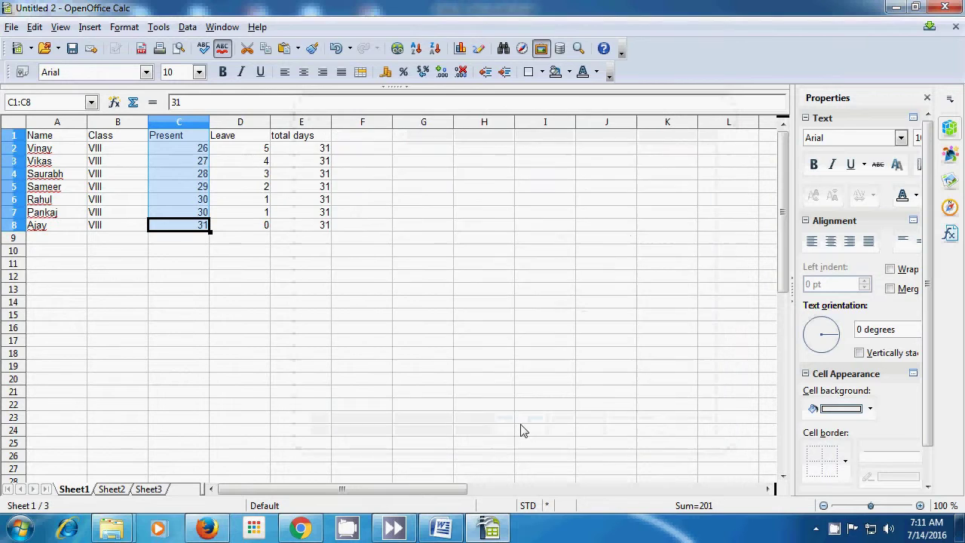
- Apply an AutoFilter to the Name column (A1:A8) only, and deselect the column
{"action": "left_click", "coordinate": [524, 430]}
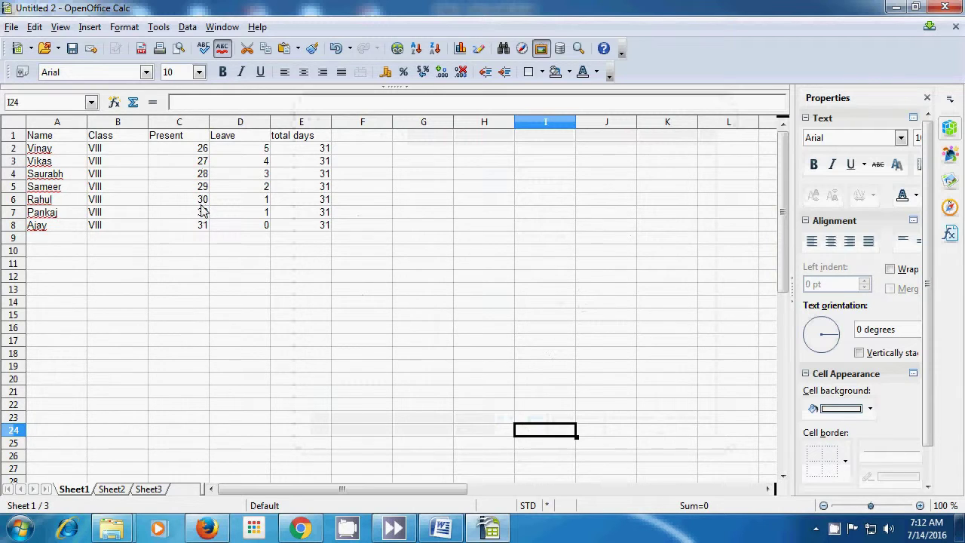
{"action": "left_click", "coordinate": [208, 267]}
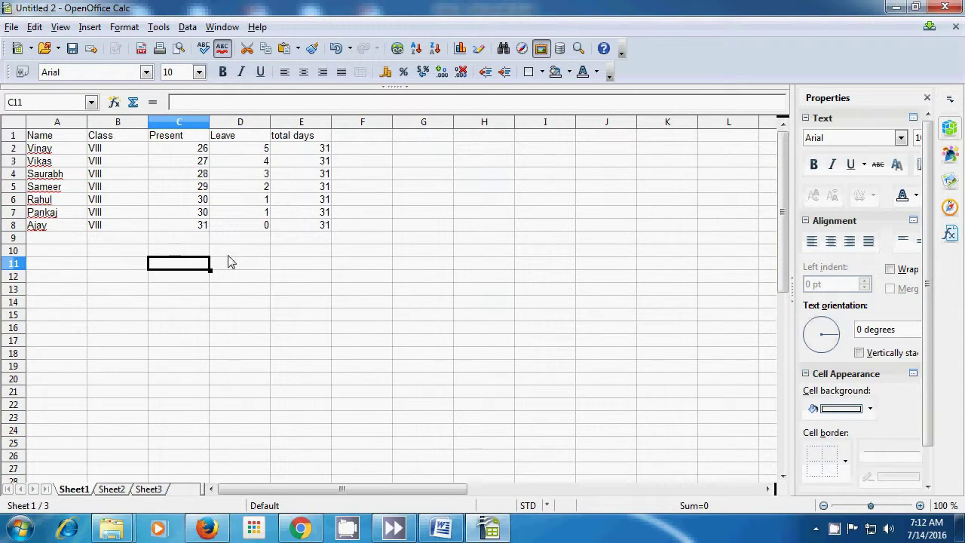
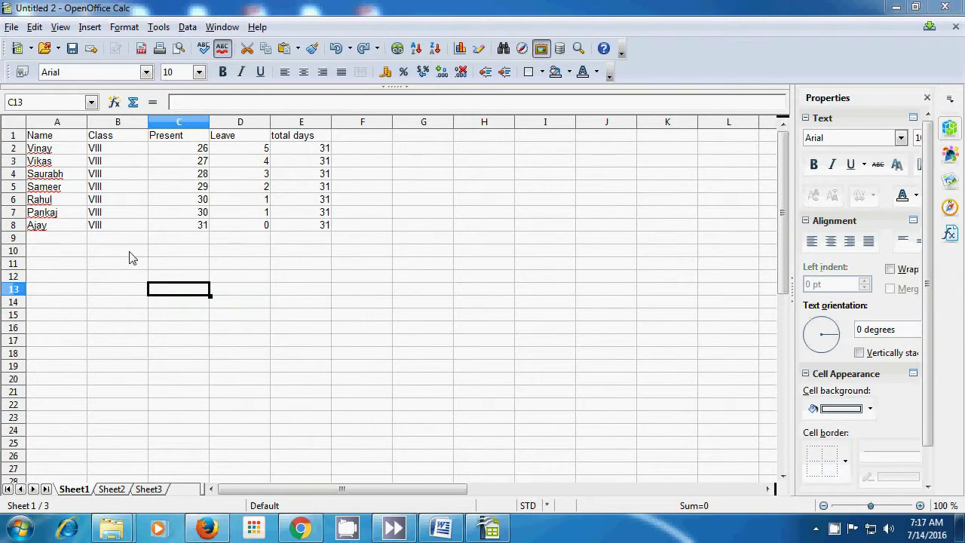
{"action": "left_click_drag", "start_coordinate": [43, 136], "coordinate": [60, 233]}
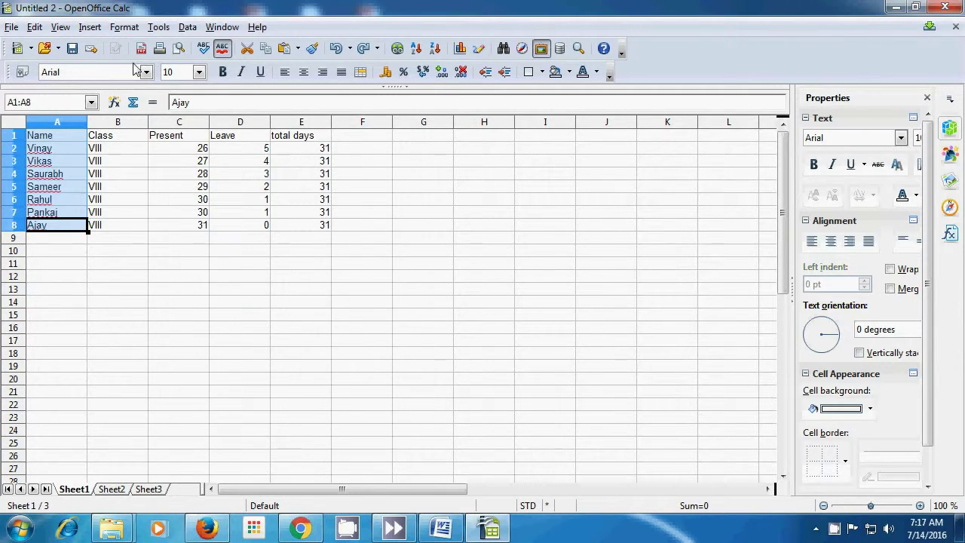
{"action": "left_click", "coordinate": [187, 28]}
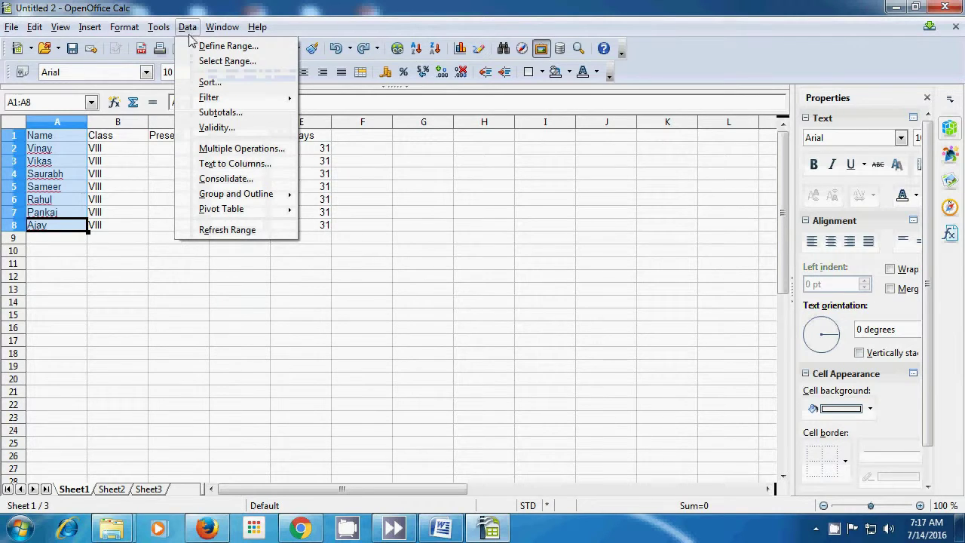
{"action": "mouse_move", "coordinate": [209, 107]}
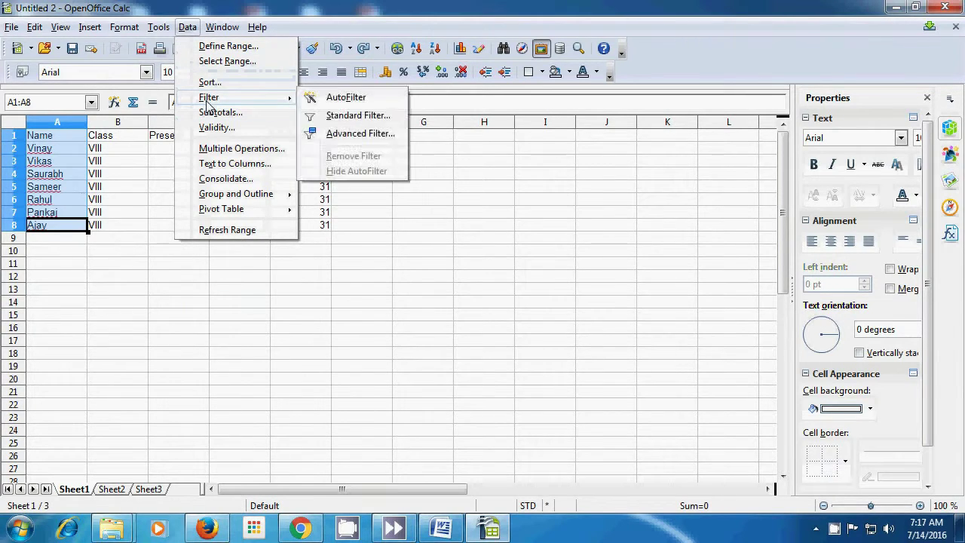
{"action": "left_click", "coordinate": [346, 98]}
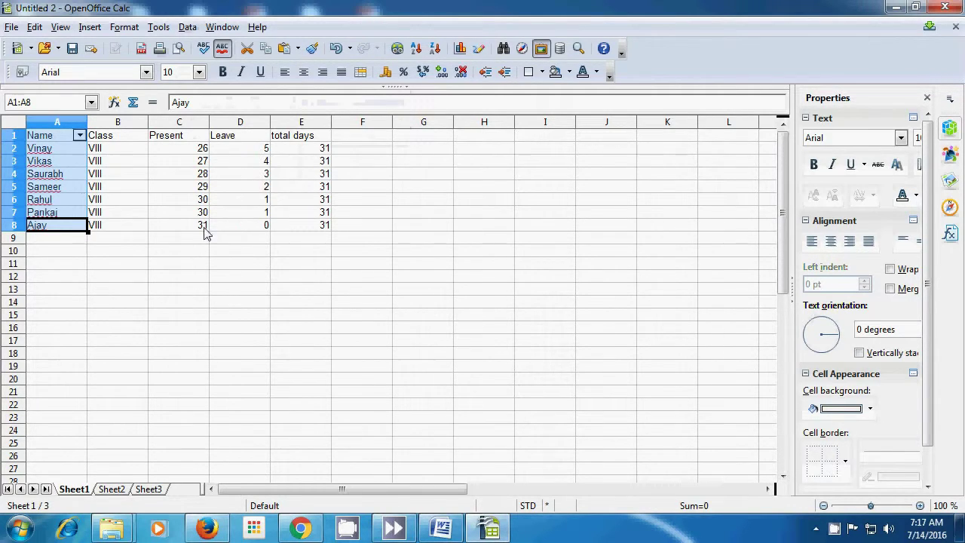
{"action": "left_click", "coordinate": [174, 270]}
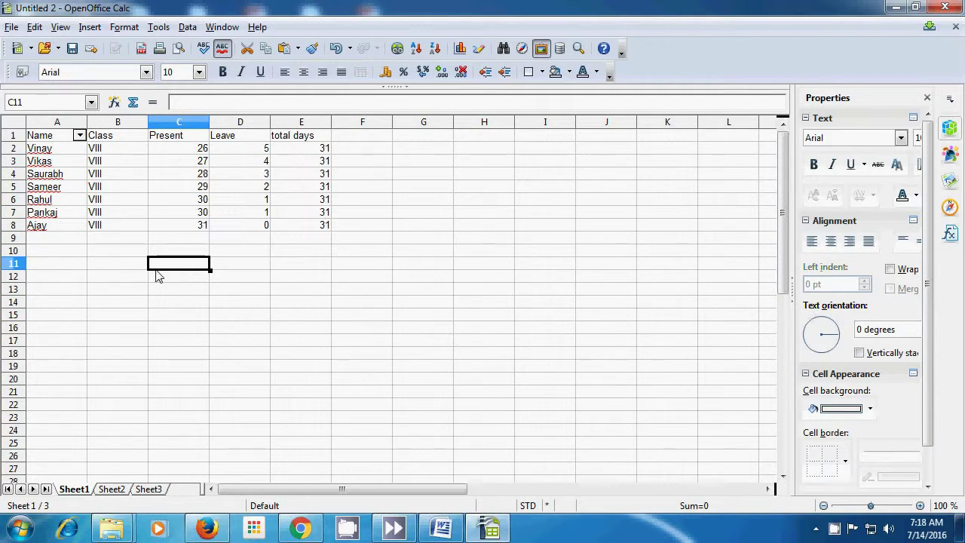
- Filter the Name column for the students in rows 7, 6 and 2, one at a time, and restore all rows
{"action": "left_click", "coordinate": [79, 135]}
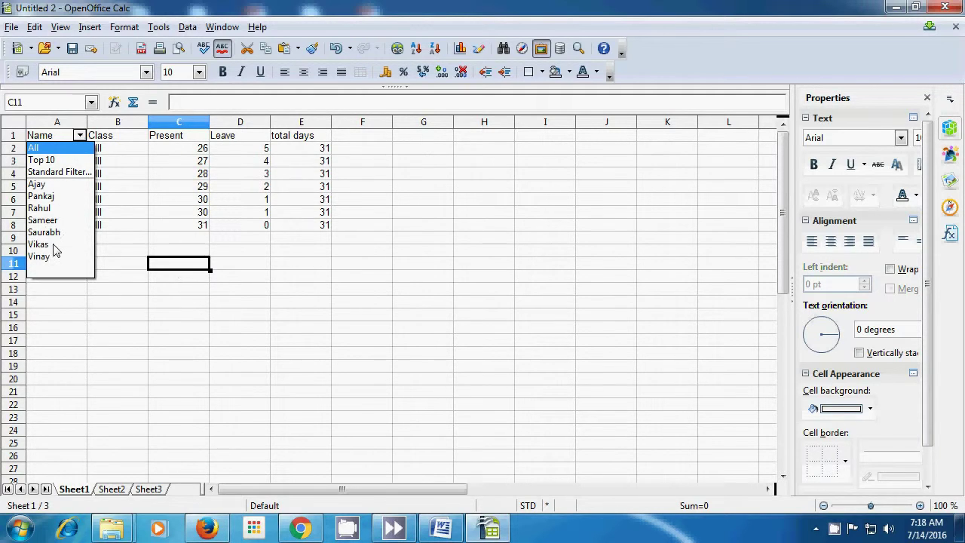
{"action": "left_click", "coordinate": [41, 196]}
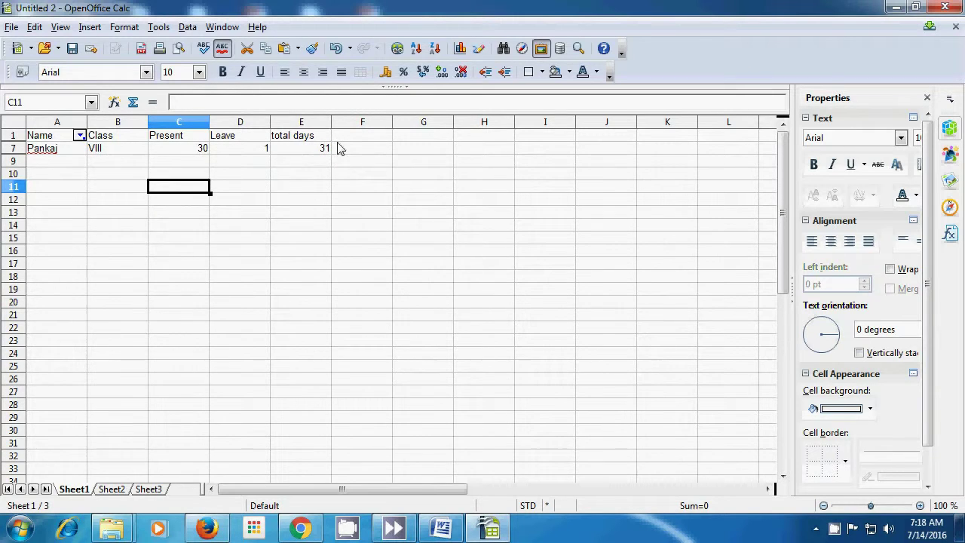
{"action": "left_click", "coordinate": [79, 136]}
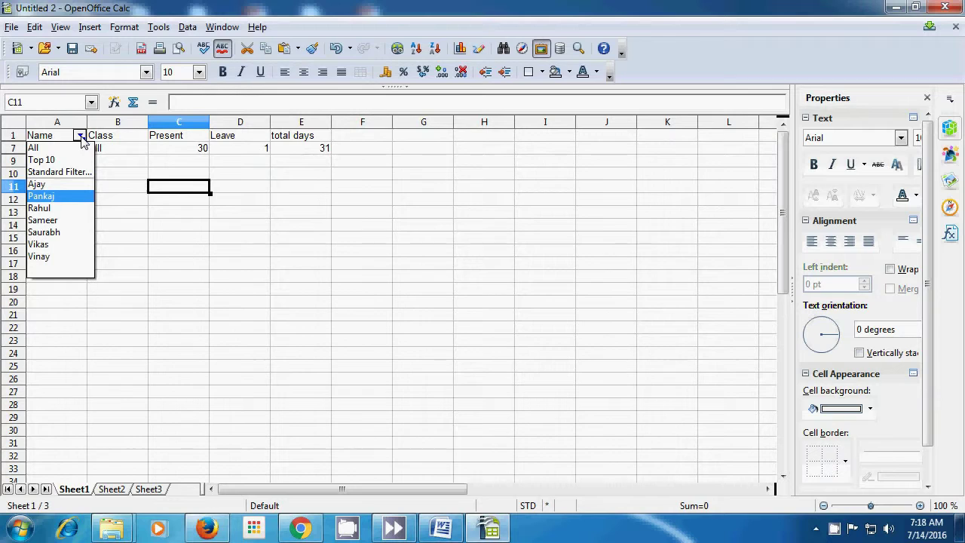
{"action": "left_click", "coordinate": [47, 209]}
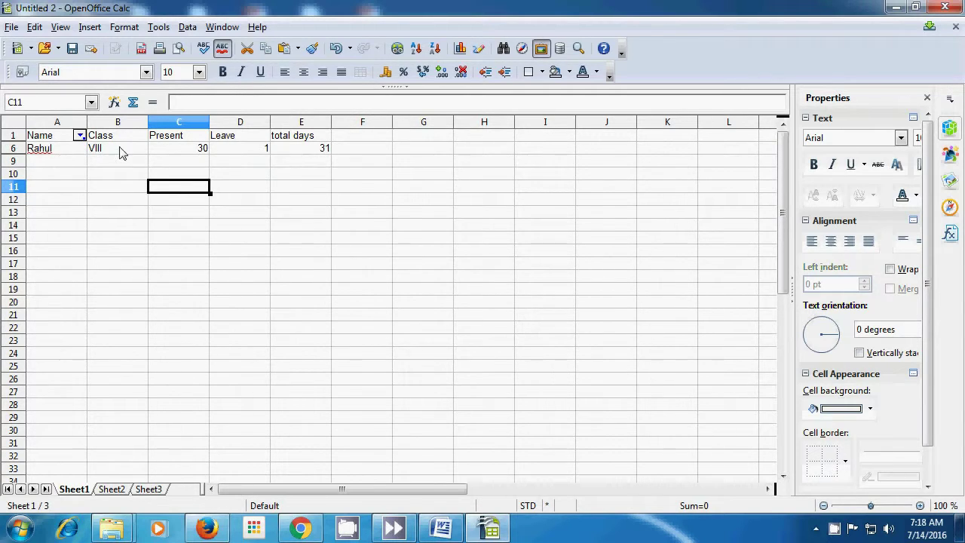
{"action": "left_click", "coordinate": [79, 136]}
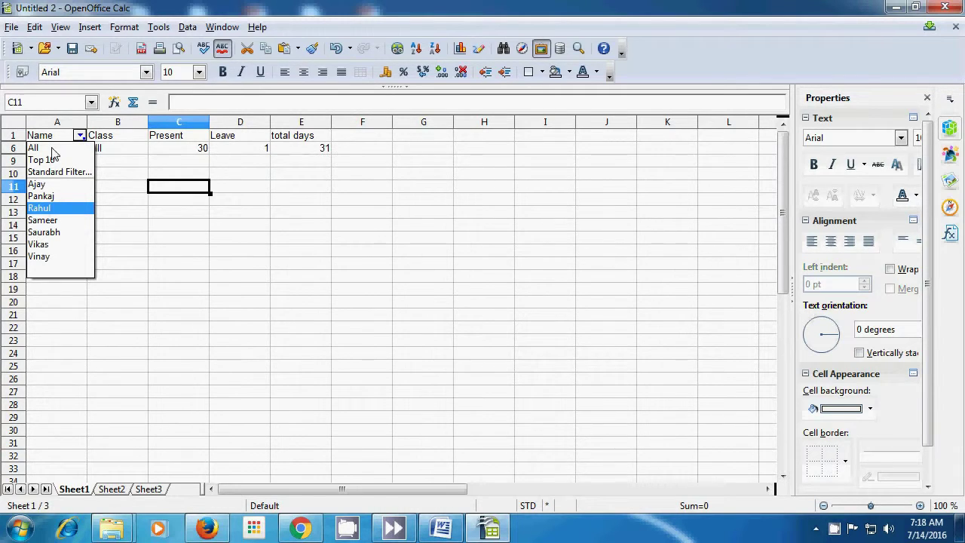
{"action": "left_click", "coordinate": [47, 259]}
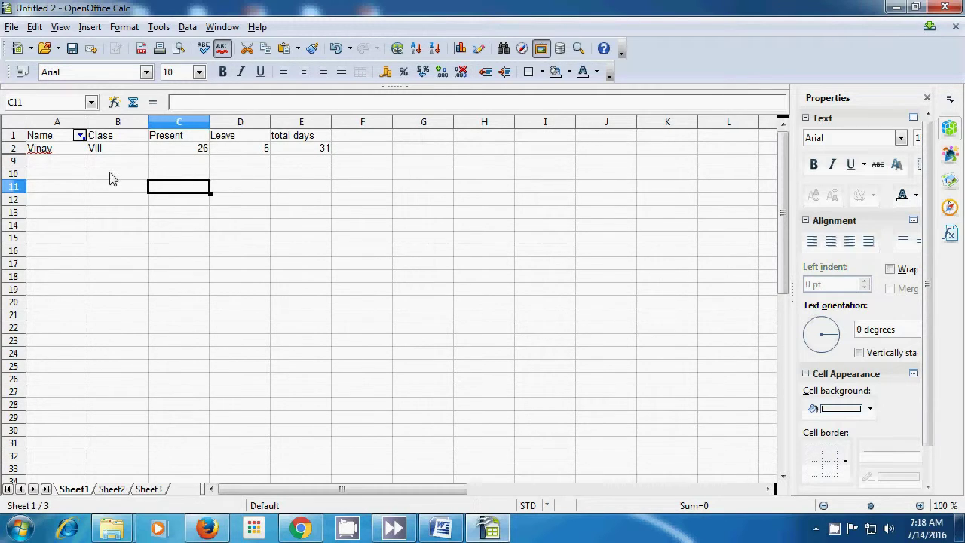
{"action": "left_click", "coordinate": [80, 136]}
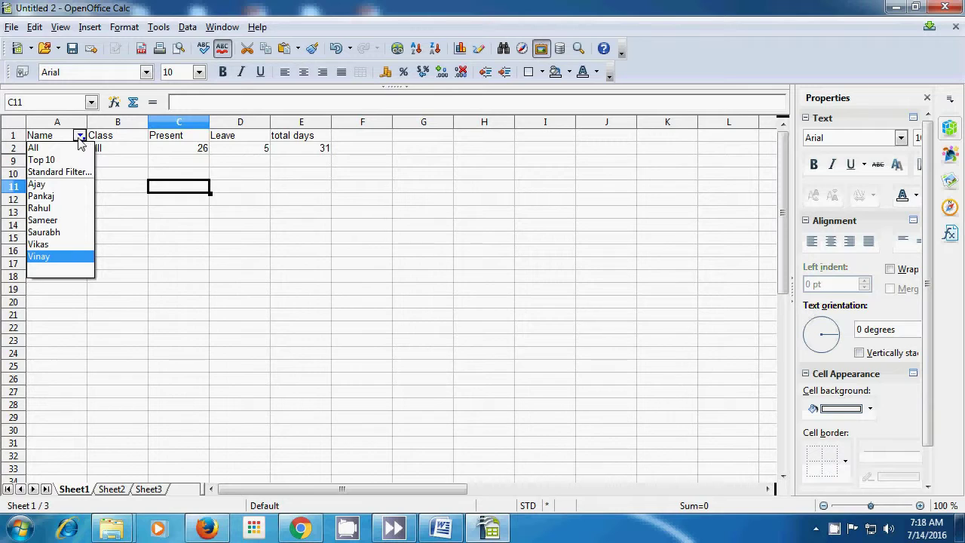
{"action": "left_click", "coordinate": [67, 148]}
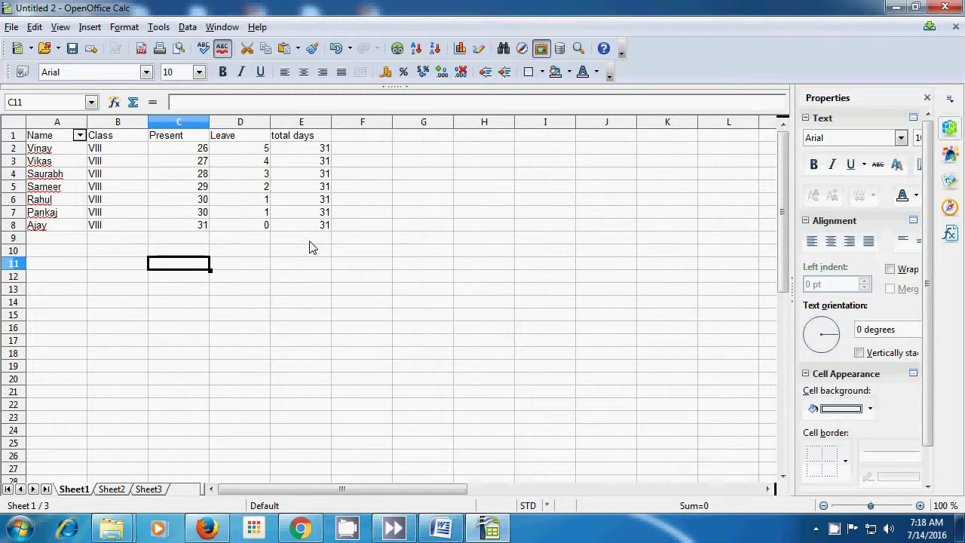
- Apply an AutoFilter to the Present column (C1:C8), and deselect the column
{"action": "left_click", "coordinate": [169, 138]}
{"action": "left_click_drag", "start_coordinate": [170, 145], "coordinate": [173, 230]}
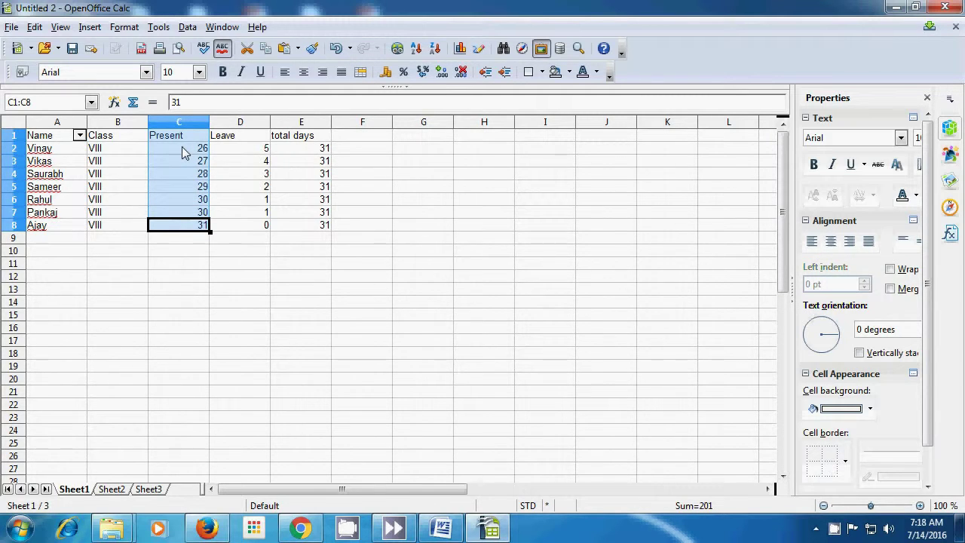
{"action": "left_click", "coordinate": [188, 28]}
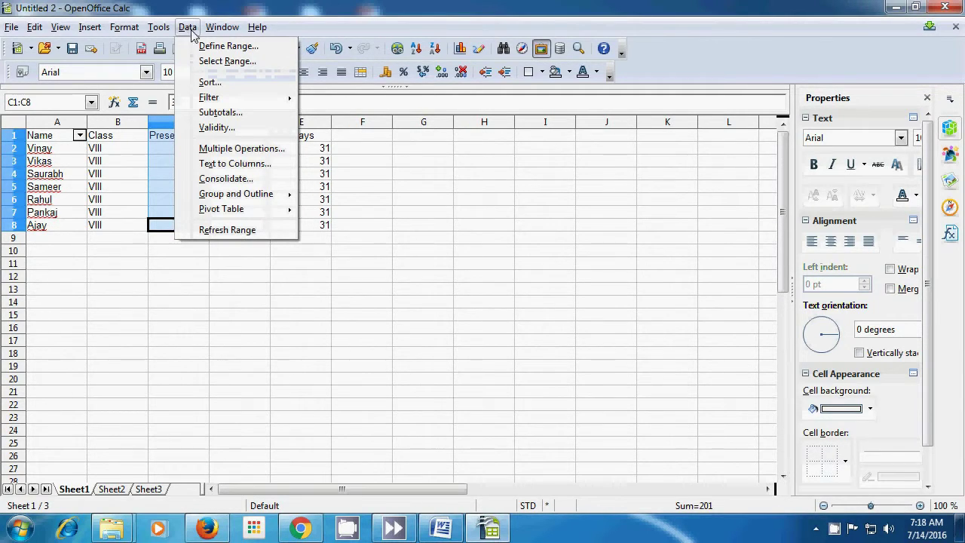
{"action": "key", "text": "Right"}
{"action": "mouse_move", "coordinate": [190, 28]}
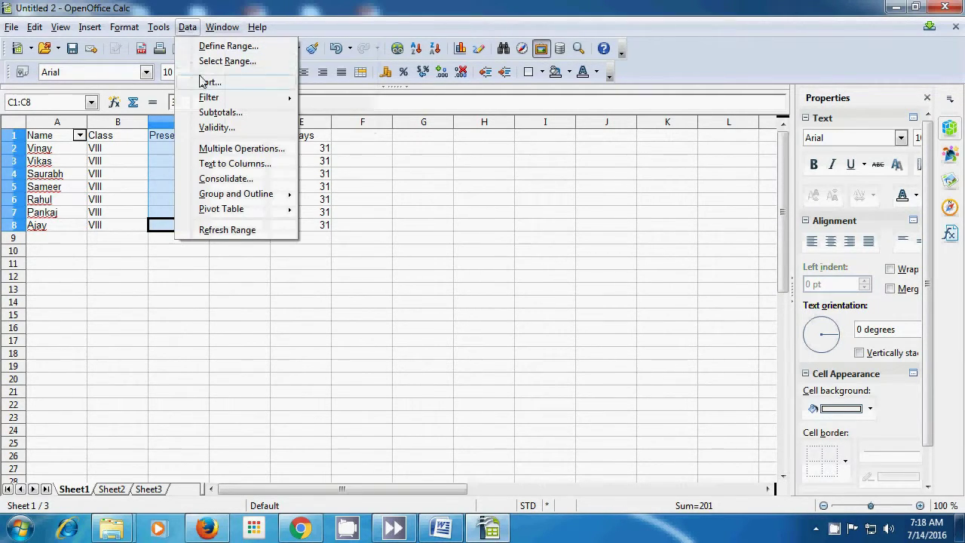
{"action": "mouse_move", "coordinate": [209, 98]}
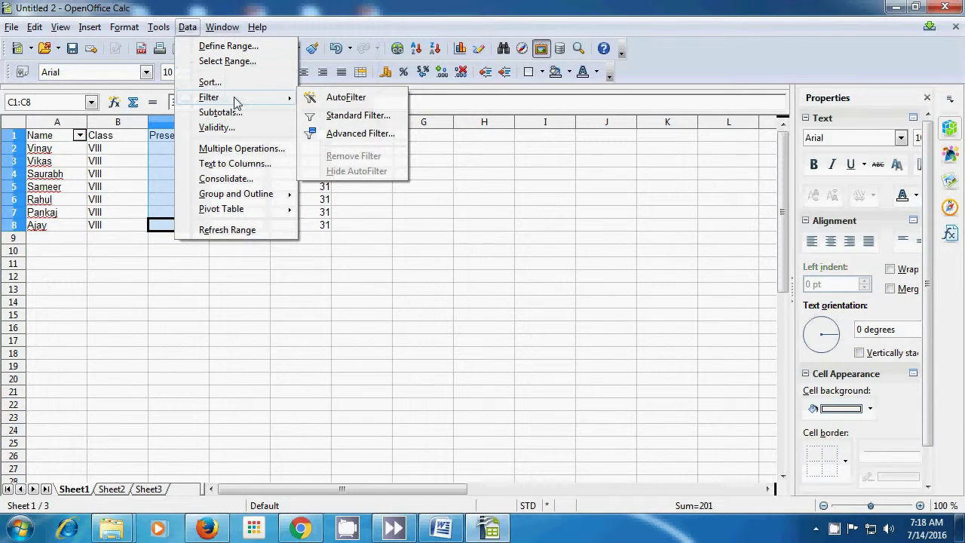
{"action": "left_click", "coordinate": [340, 102]}
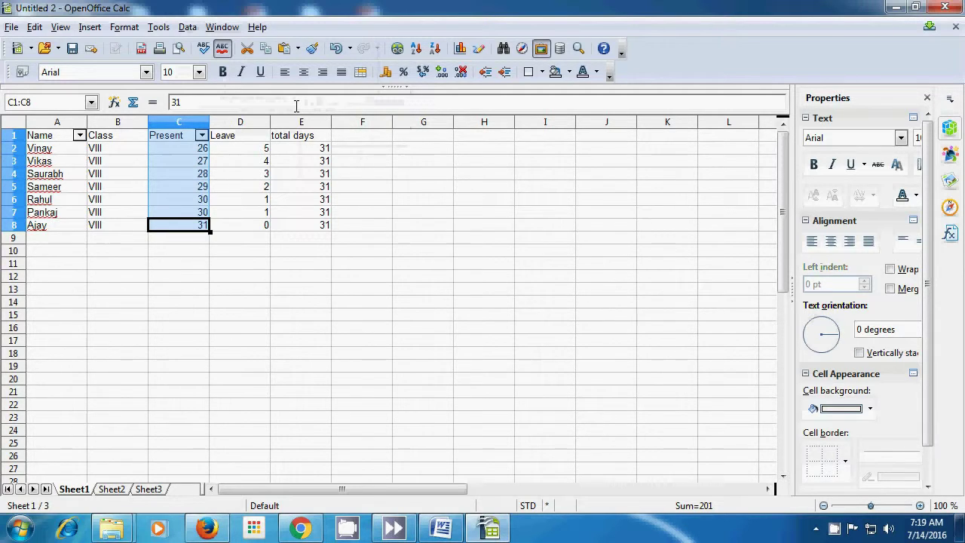
{"action": "left_click", "coordinate": [192, 269]}
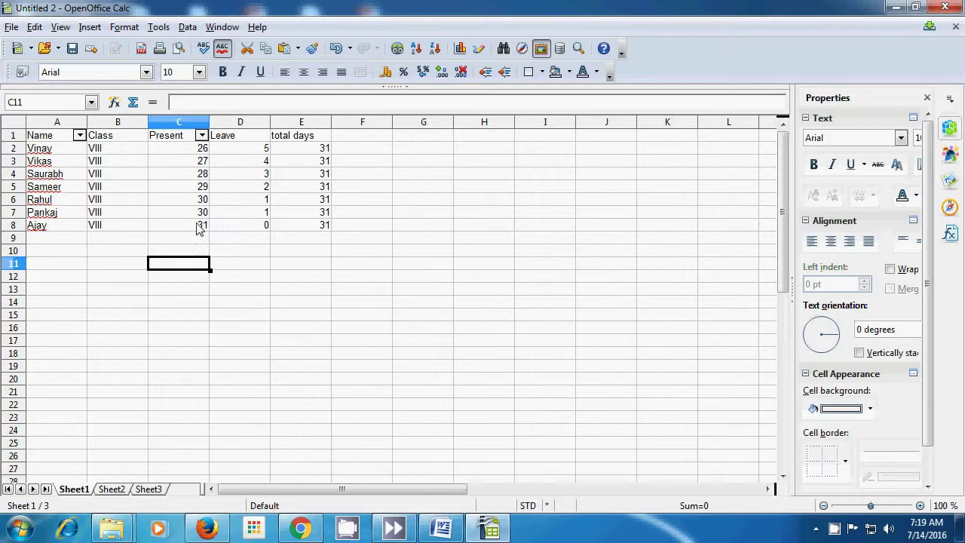
- Filter the Present column by 28 and by 27 in turn, and restore all rows
{"action": "left_click", "coordinate": [202, 136]}
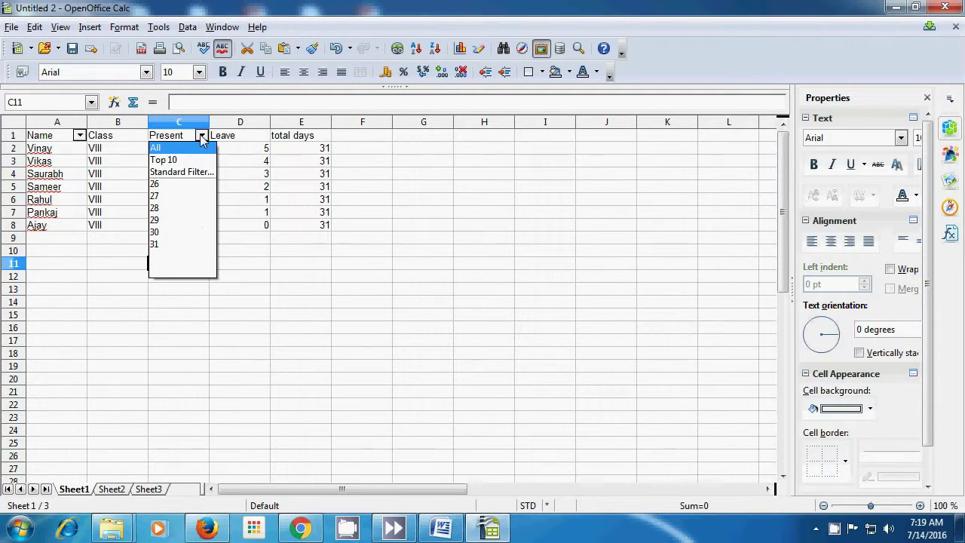
{"action": "left_click", "coordinate": [154, 210]}
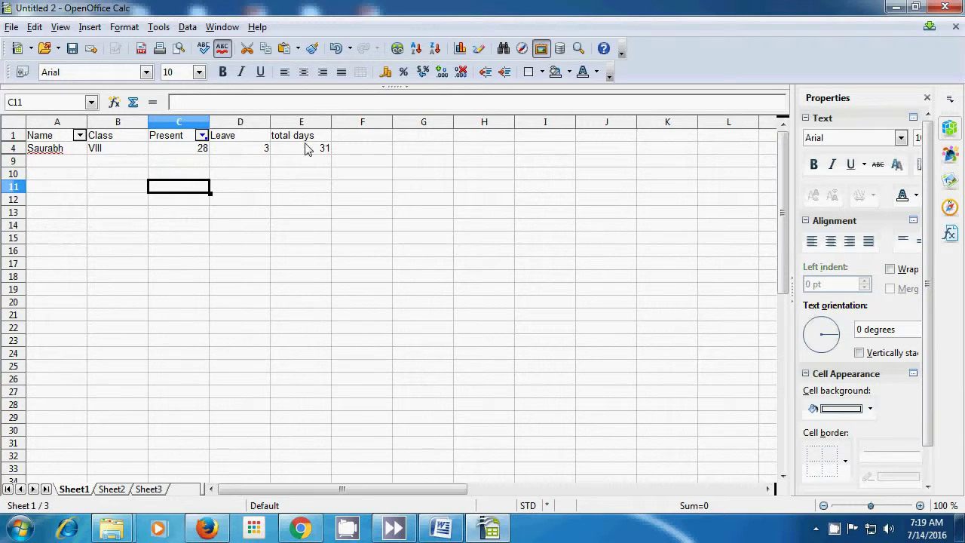
{"action": "left_click", "coordinate": [202, 136]}
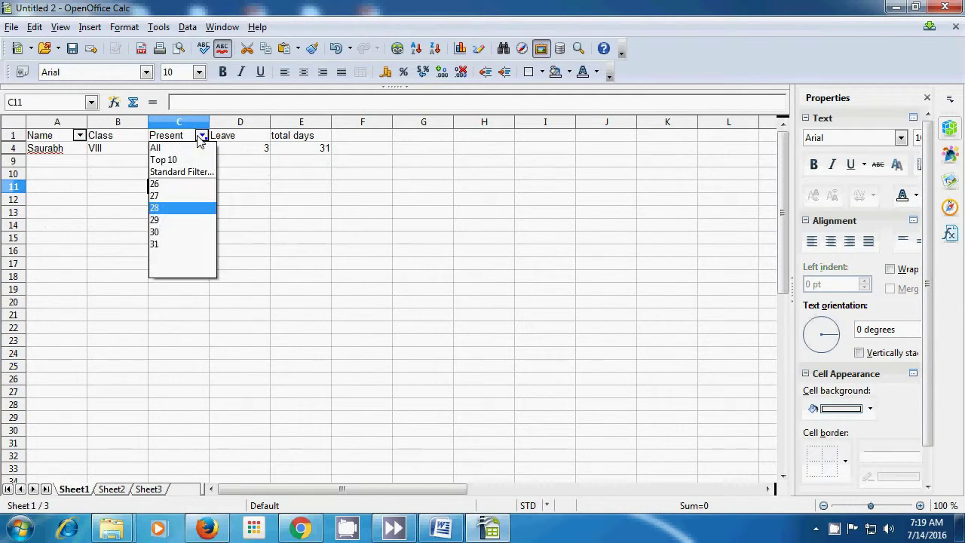
{"action": "left_click", "coordinate": [170, 196]}
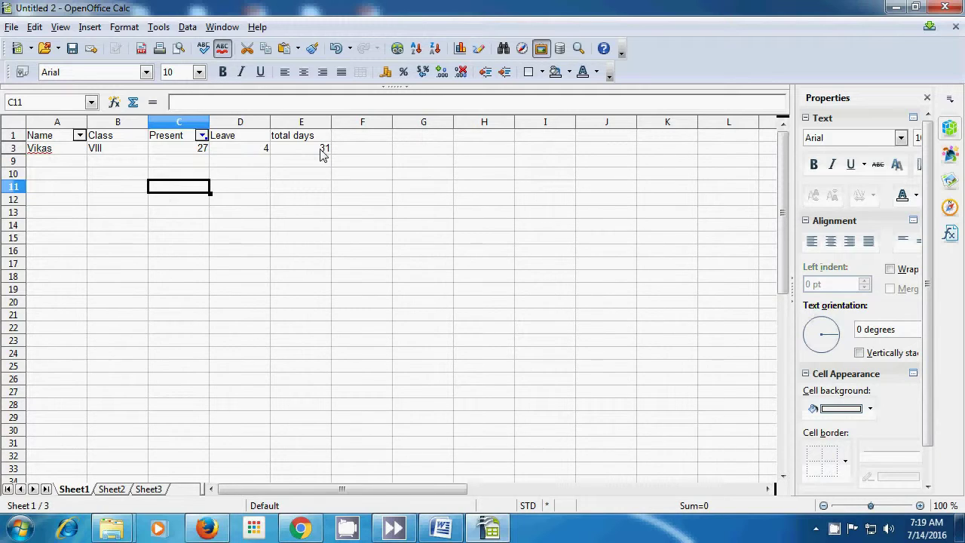
{"action": "left_click", "coordinate": [202, 136]}
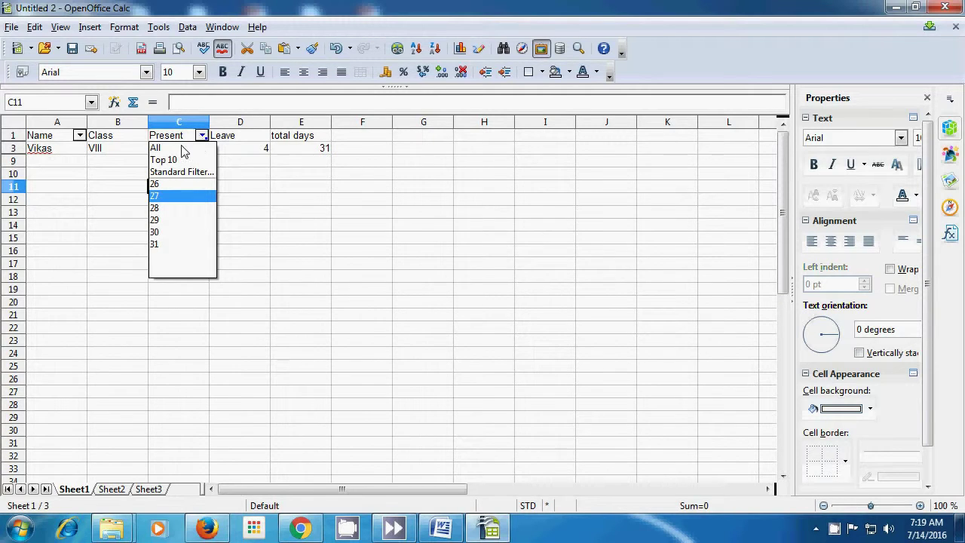
{"action": "left_click", "coordinate": [156, 148]}
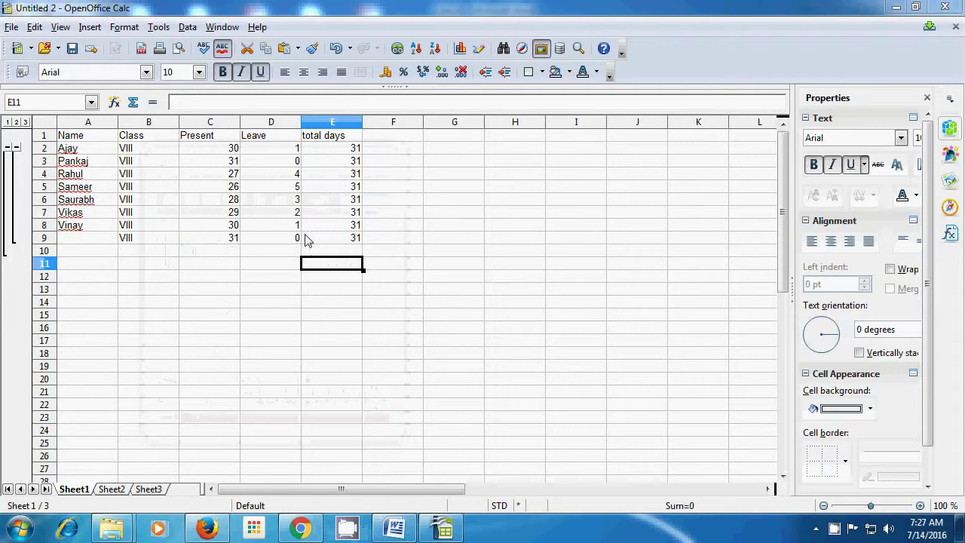
- Calculate Sum subtotals for the total days column (E1:E9), grouped by total days, and deselect the range
{"action": "left_click", "coordinate": [327, 143]}
{"action": "left_click_drag", "start_coordinate": [328, 143], "coordinate": [341, 240]}
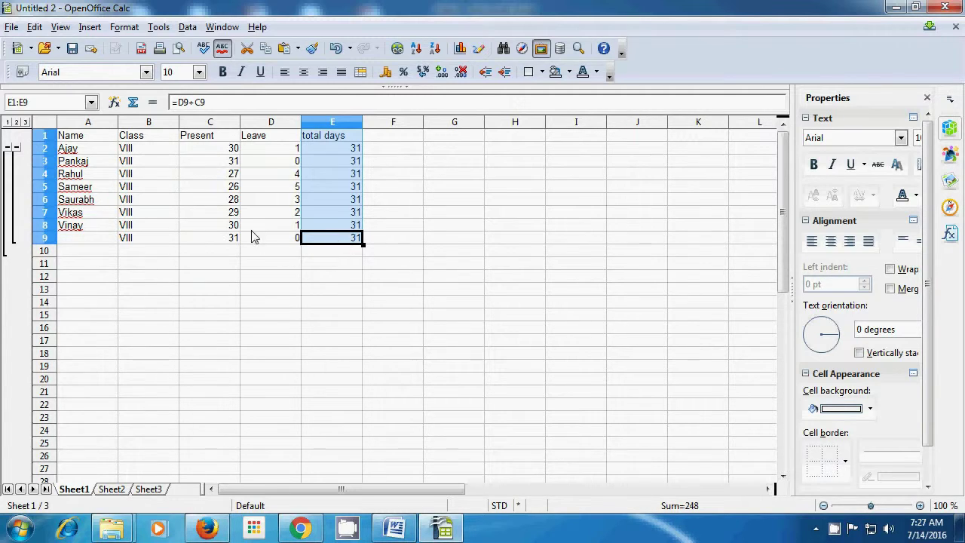
{"action": "left_click", "coordinate": [190, 28]}
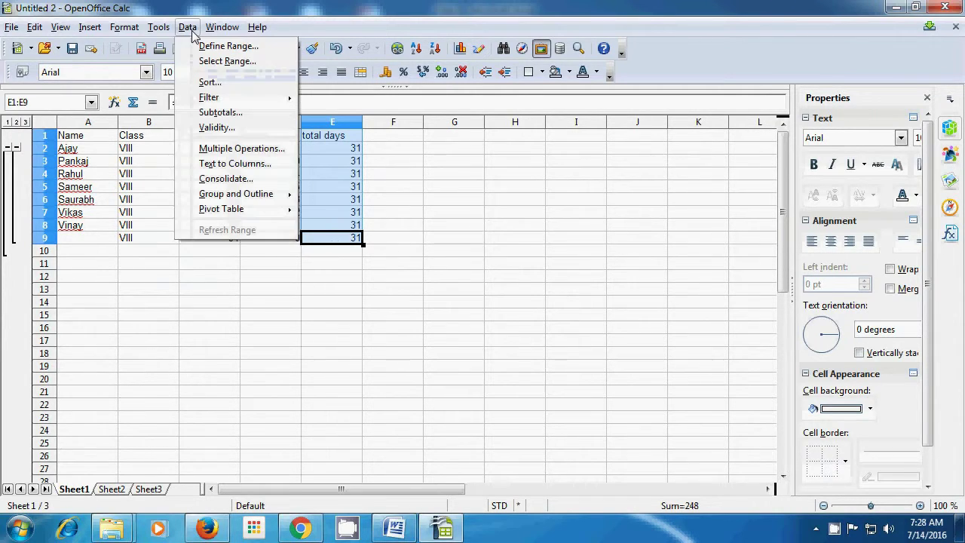
{"action": "left_click", "coordinate": [221, 112]}
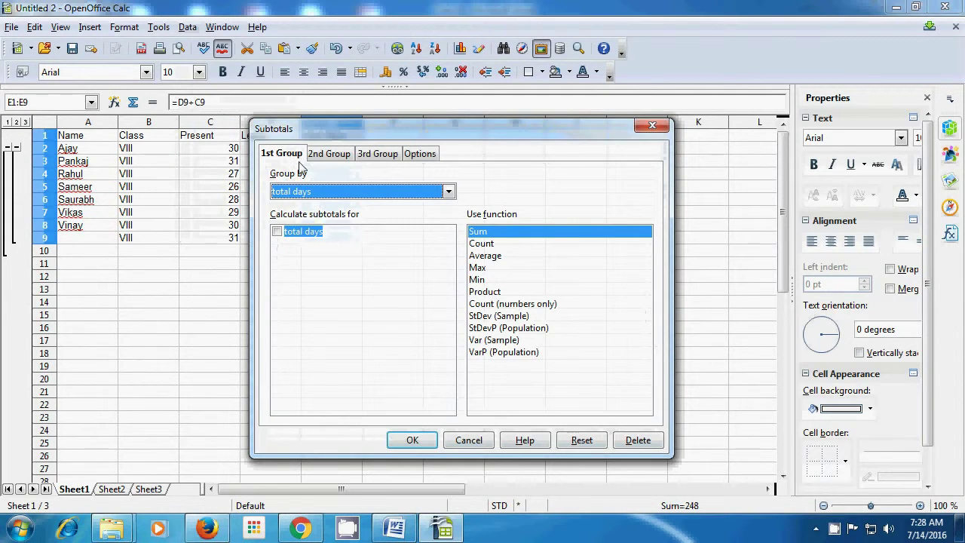
{"action": "left_click", "coordinate": [448, 193]}
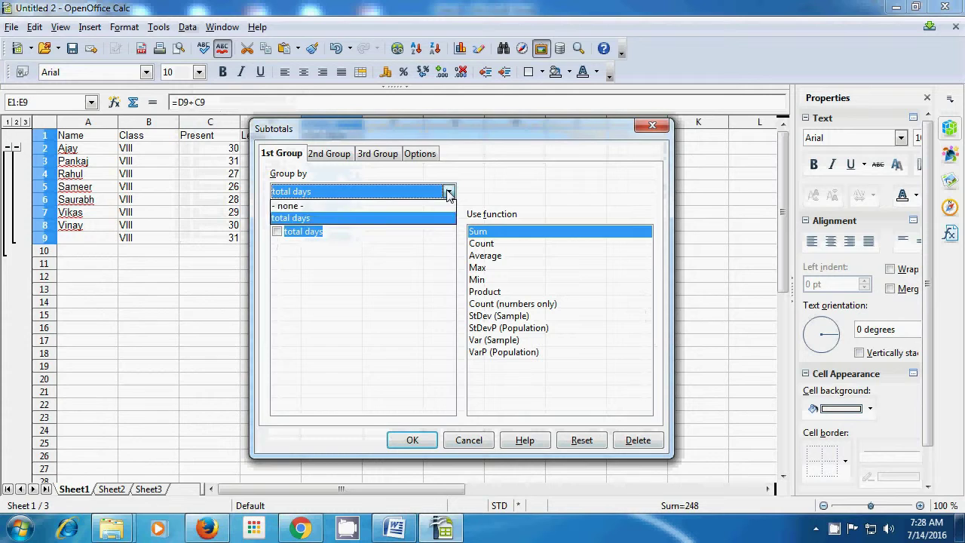
{"action": "left_click", "coordinate": [389, 218]}
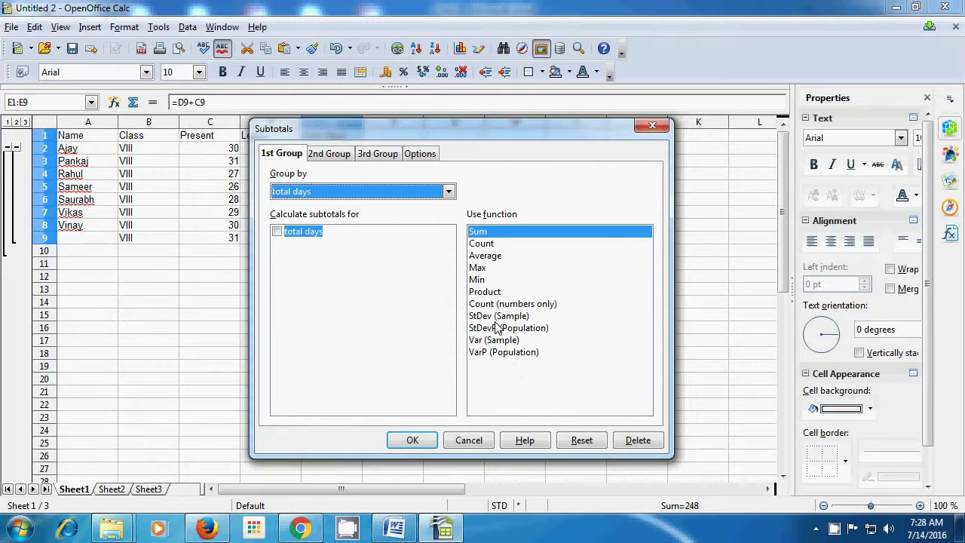
{"action": "left_click", "coordinate": [486, 235]}
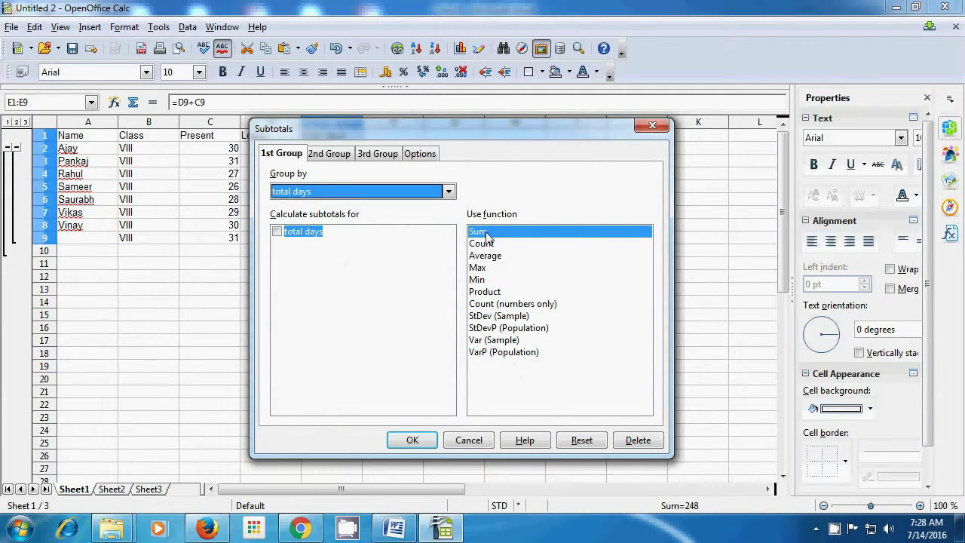
{"action": "key", "text": "Tab"}
{"action": "key", "text": "space"}
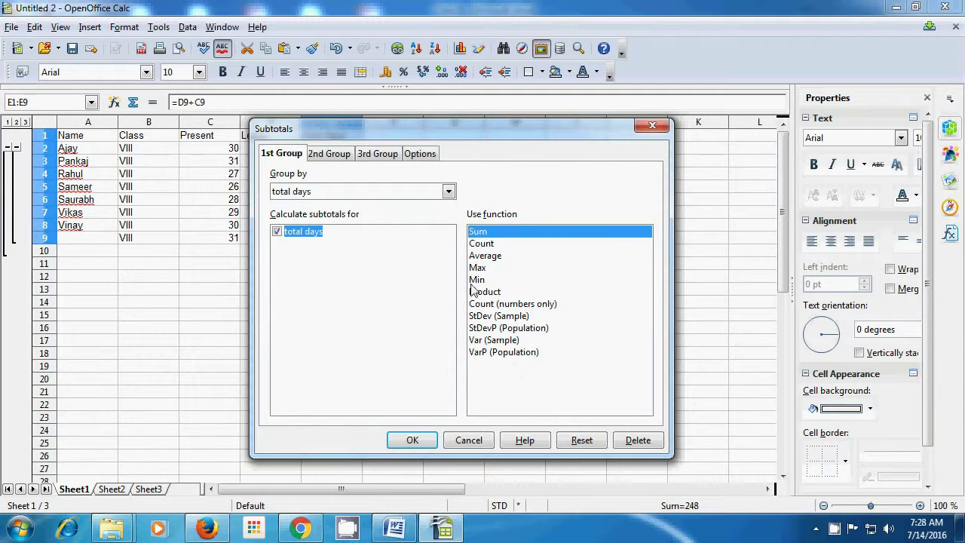
{"action": "left_click", "coordinate": [413, 441]}
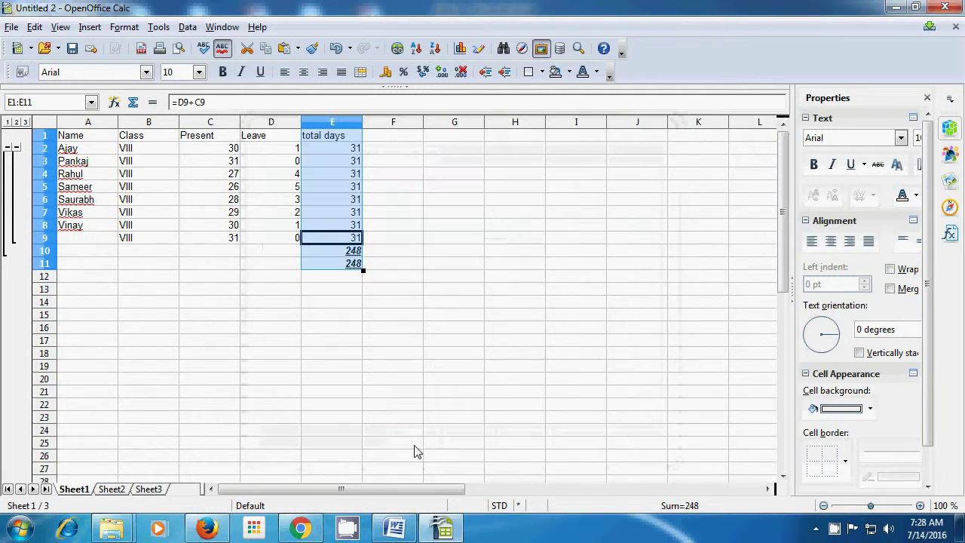
{"action": "left_click", "coordinate": [360, 316]}
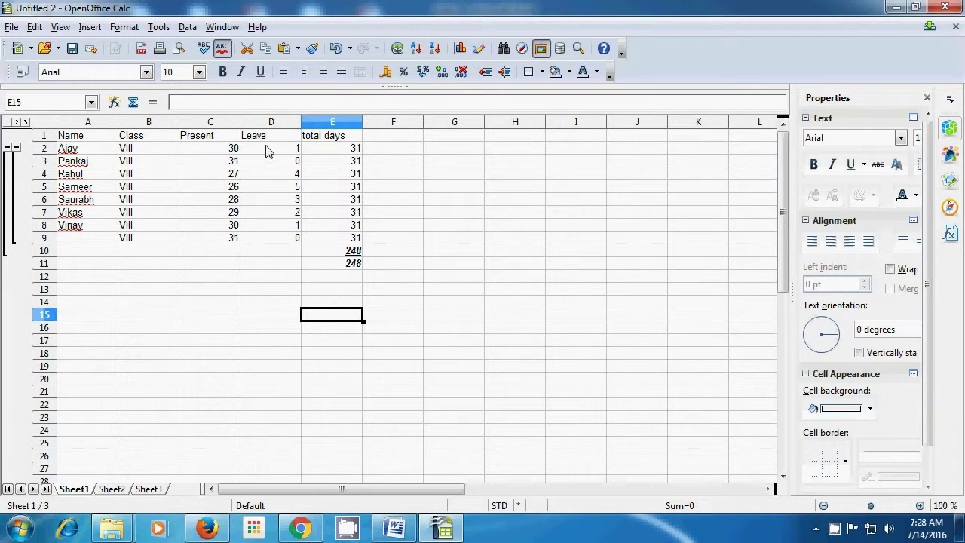
- Calculate Count subtotals for the Leave column (D1:D9), grouped by Leave, and deselect the range
{"action": "left_click_drag", "start_coordinate": [267, 139], "coordinate": [280, 242]}
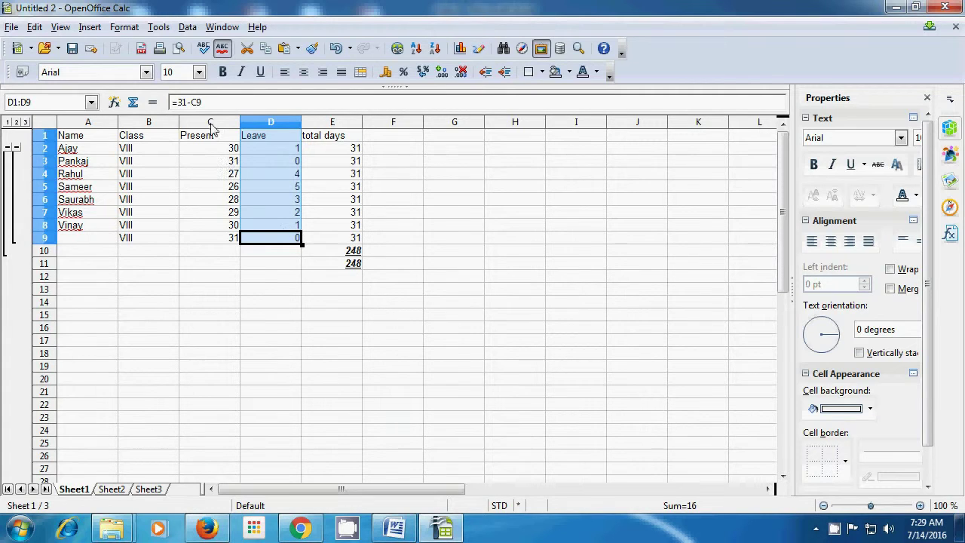
{"action": "left_click", "coordinate": [188, 29]}
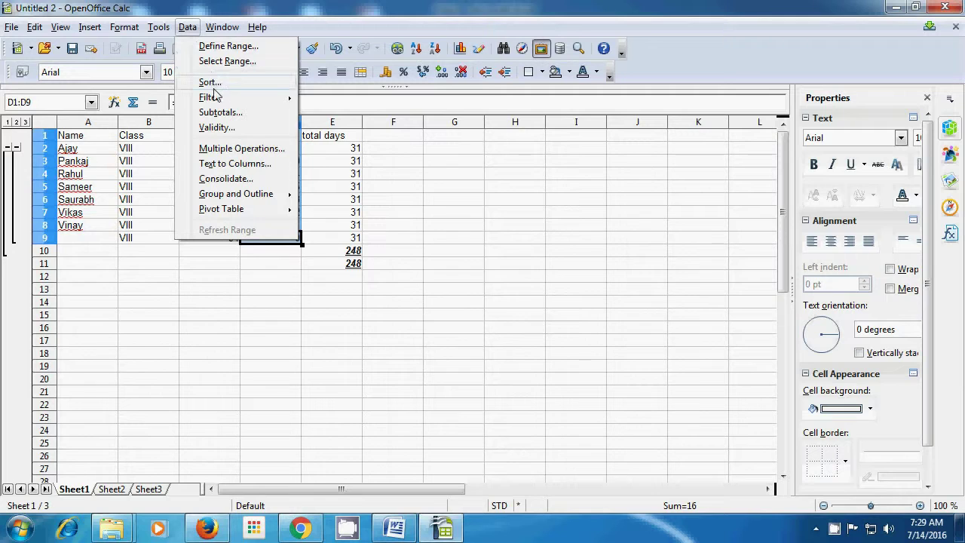
{"action": "left_click", "coordinate": [221, 113]}
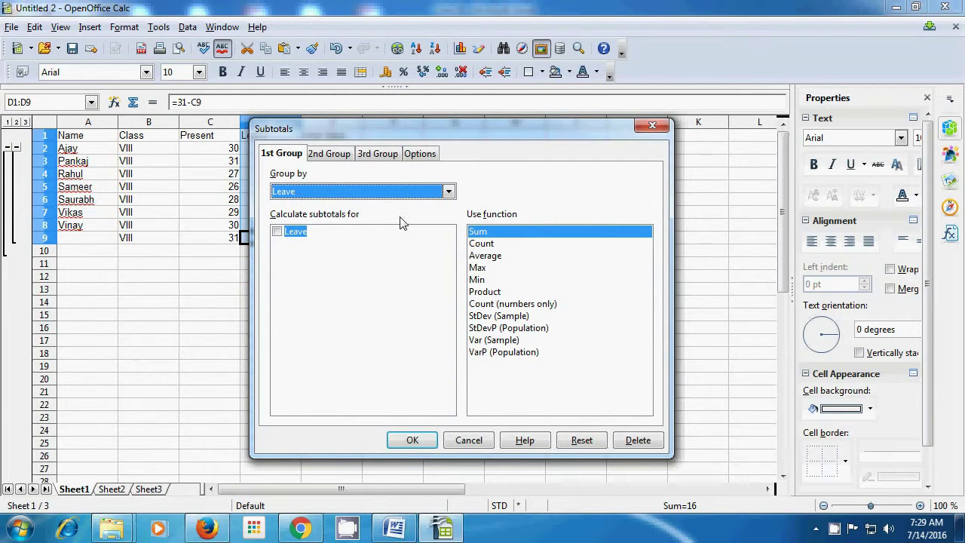
{"action": "left_click", "coordinate": [482, 244]}
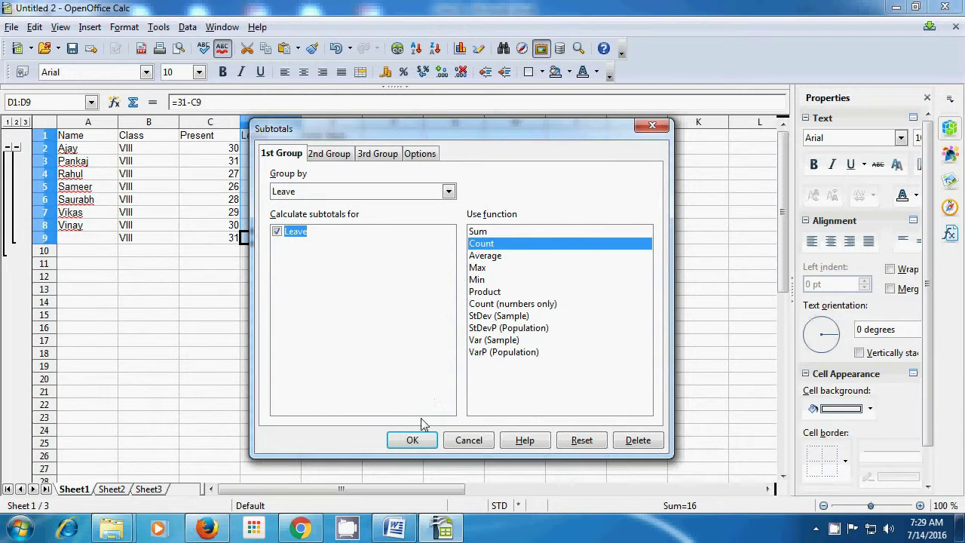
{"action": "left_click", "coordinate": [414, 441]}
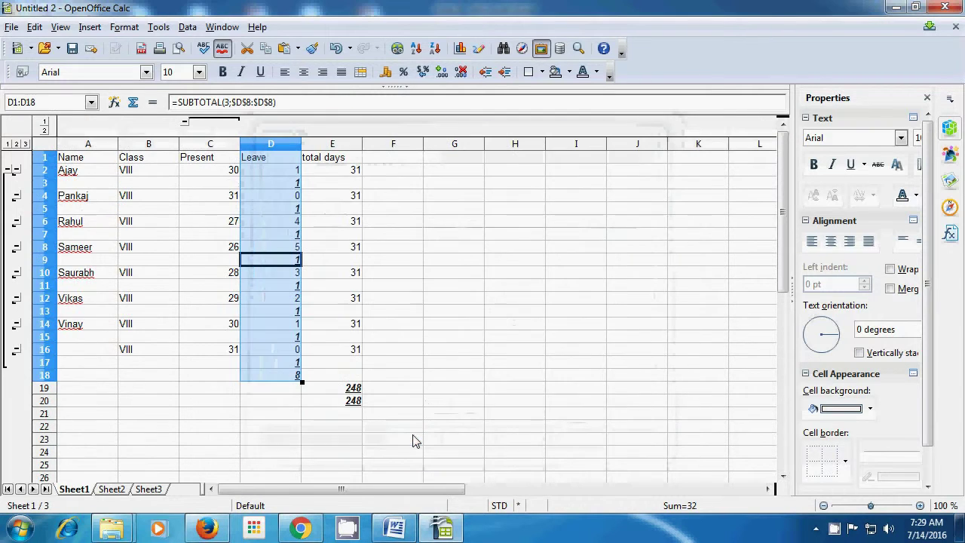
{"action": "left_click", "coordinate": [307, 418]}
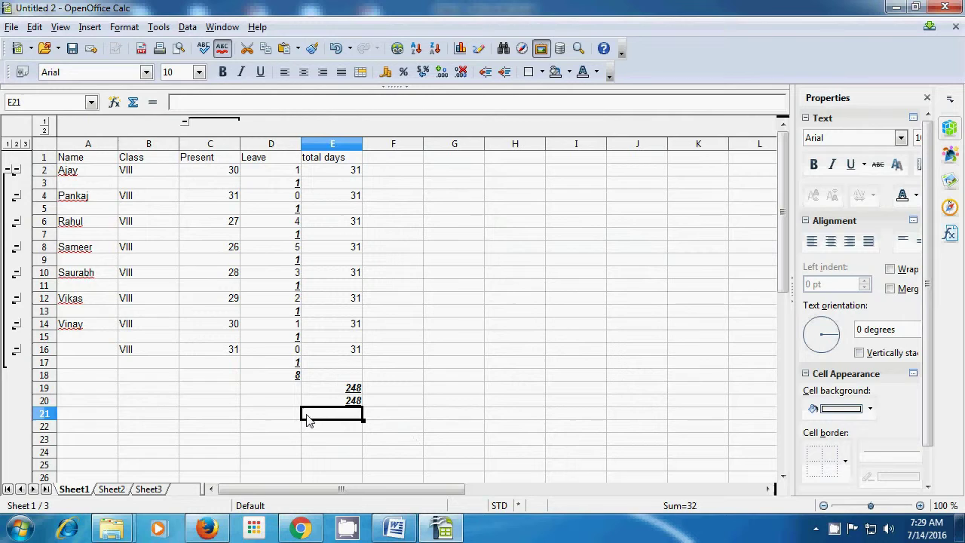
- Calculate Average subtotals for the Present column (C1:C16), grouped by Present, and deselect the range
{"action": "left_click_drag", "start_coordinate": [209, 157], "coordinate": [237, 355]}
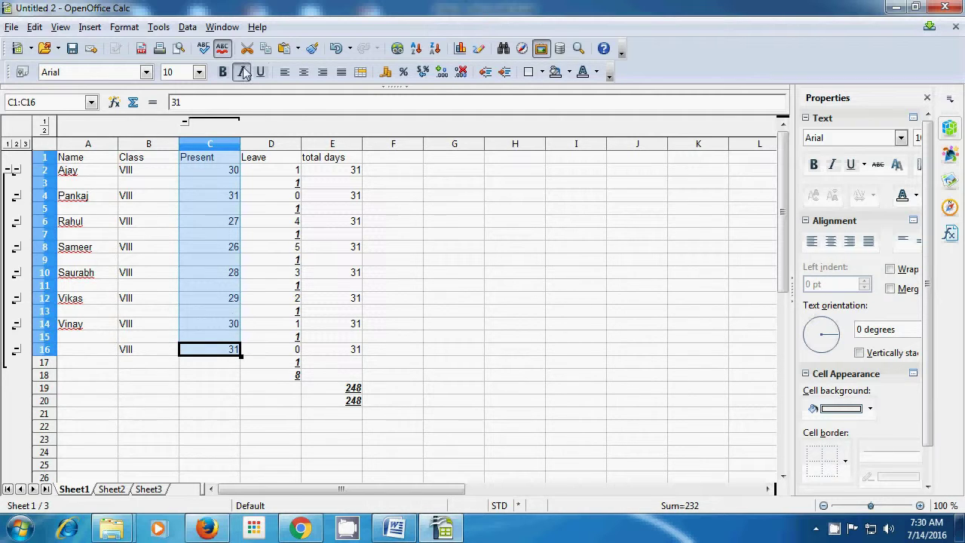
{"action": "left_click", "coordinate": [189, 28]}
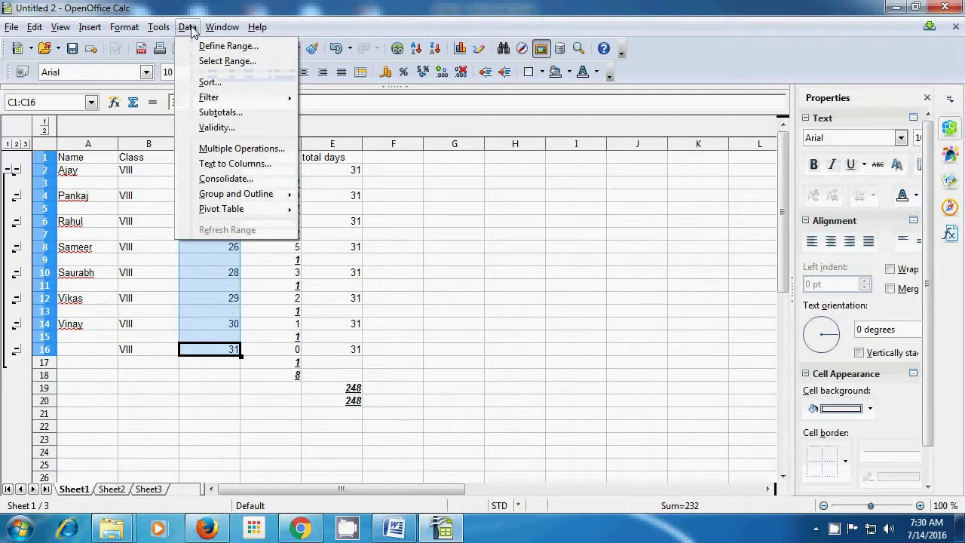
{"action": "left_click", "coordinate": [215, 113]}
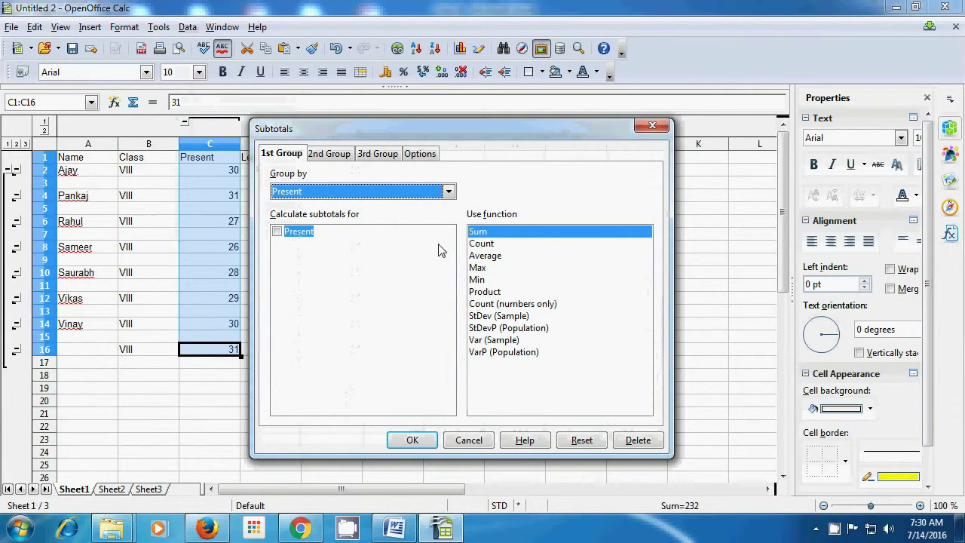
{"action": "left_click", "coordinate": [480, 256]}
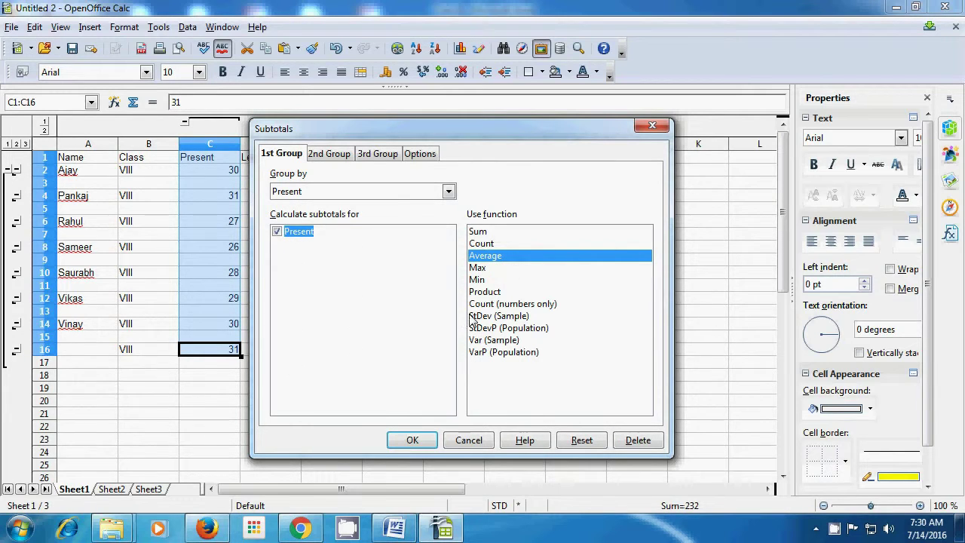
{"action": "left_click", "coordinate": [417, 446]}
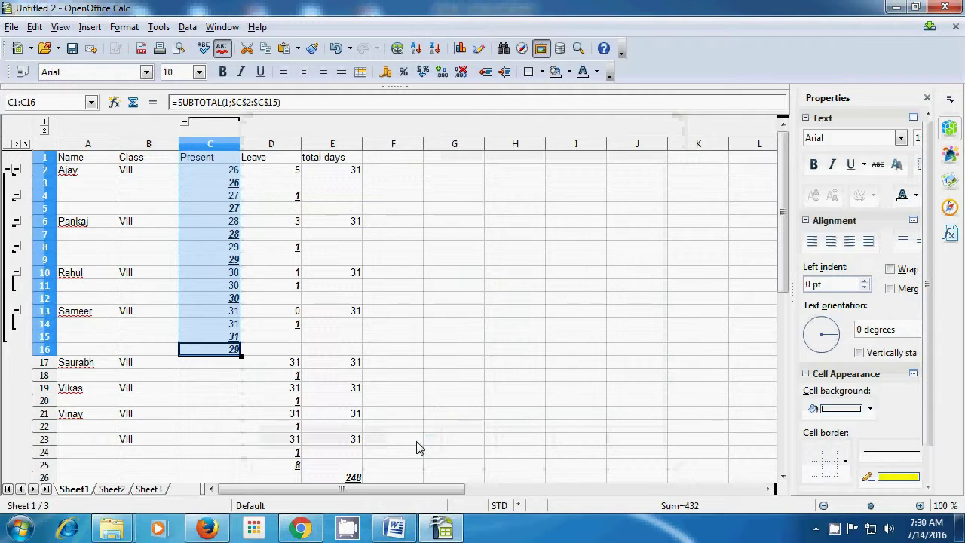
{"action": "left_click", "coordinate": [383, 365]}
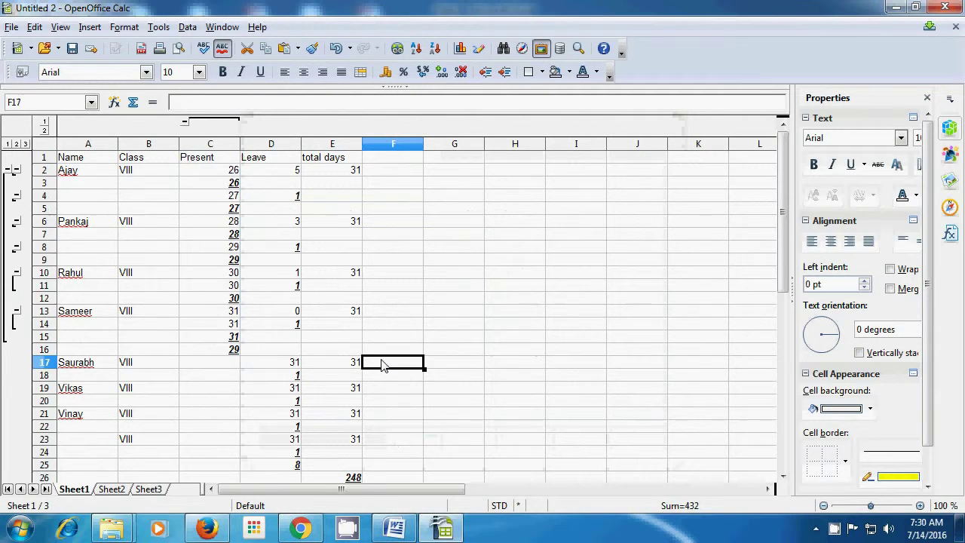
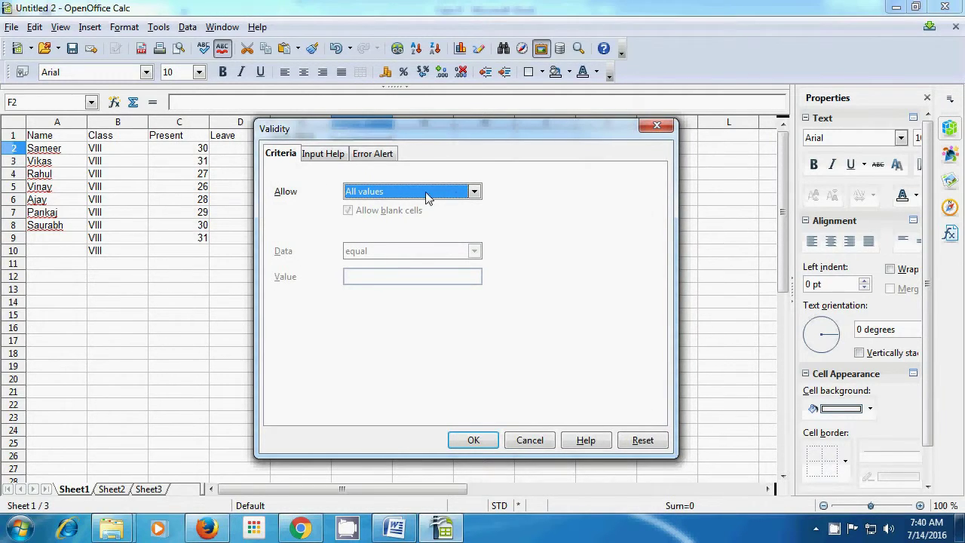
- Set the validity criteria for cell F2 to whole numbers greater than a minimum of 100, and disallow blank cells
{"action": "left_click", "coordinate": [473, 194]}
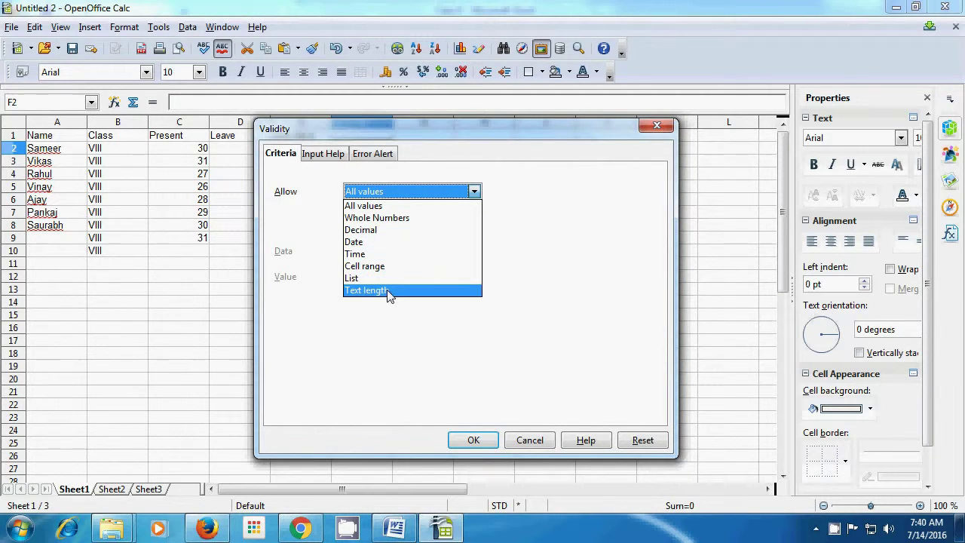
{"action": "left_click", "coordinate": [382, 221]}
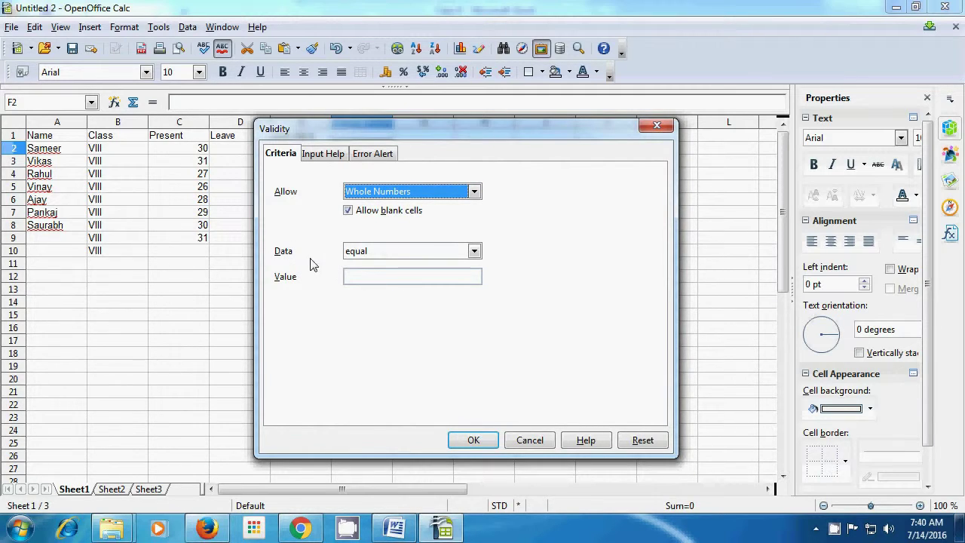
{"action": "left_click", "coordinate": [474, 253]}
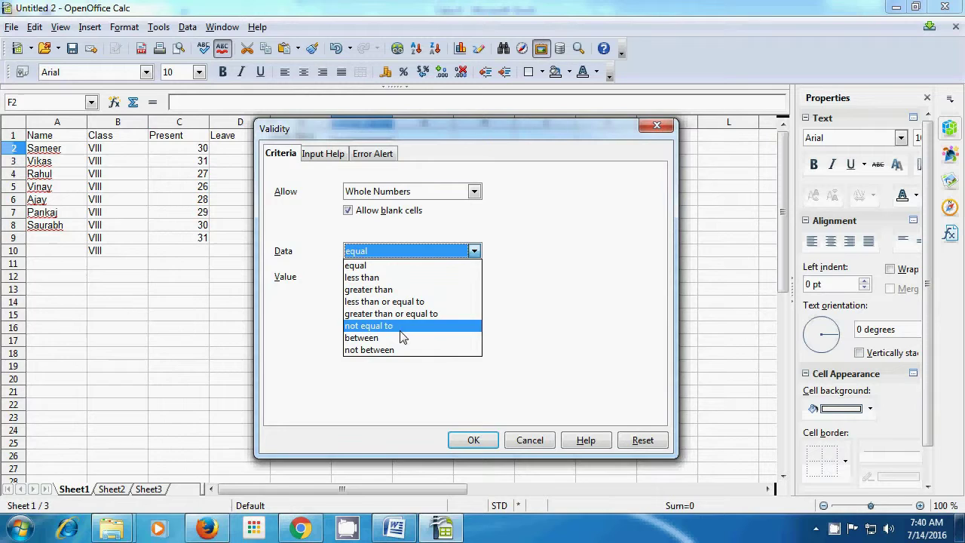
{"action": "left_click", "coordinate": [380, 291]}
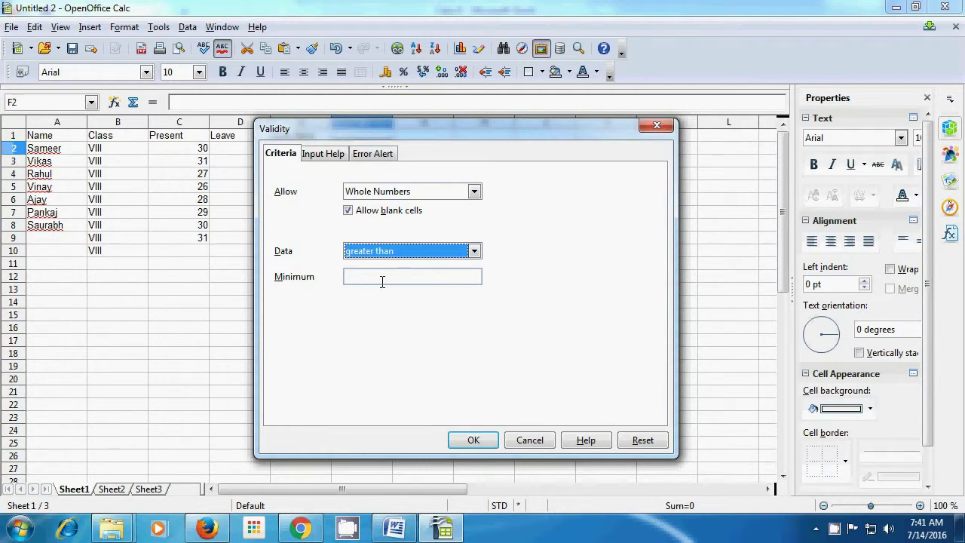
{"action": "left_click", "coordinate": [383, 277]}
{"action": "type", "text": "100"}
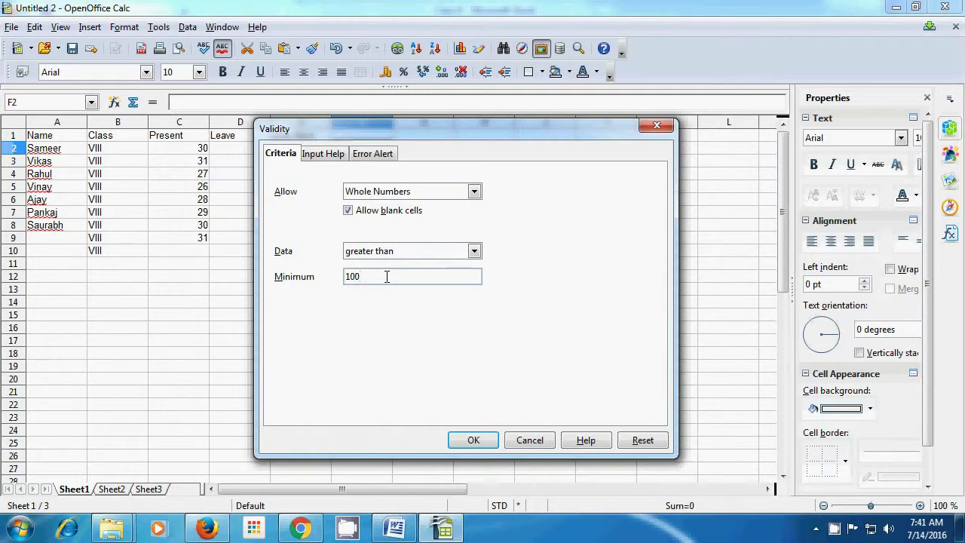
{"action": "left_click", "coordinate": [348, 211]}
- Set the error alert action to Warning with the error message "greater than 100", and apply the validity rule to F2
{"action": "left_click", "coordinate": [336, 156]}
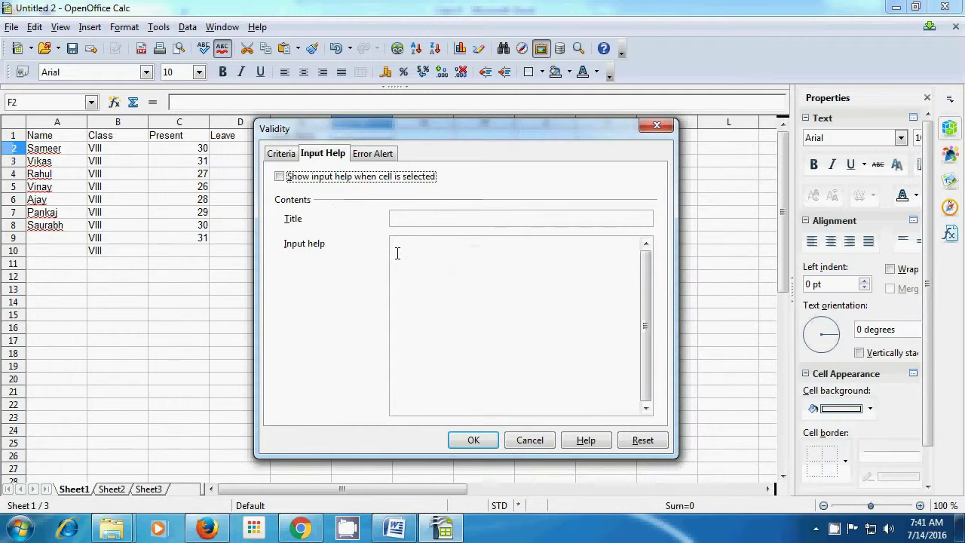
{"action": "left_click", "coordinate": [377, 155]}
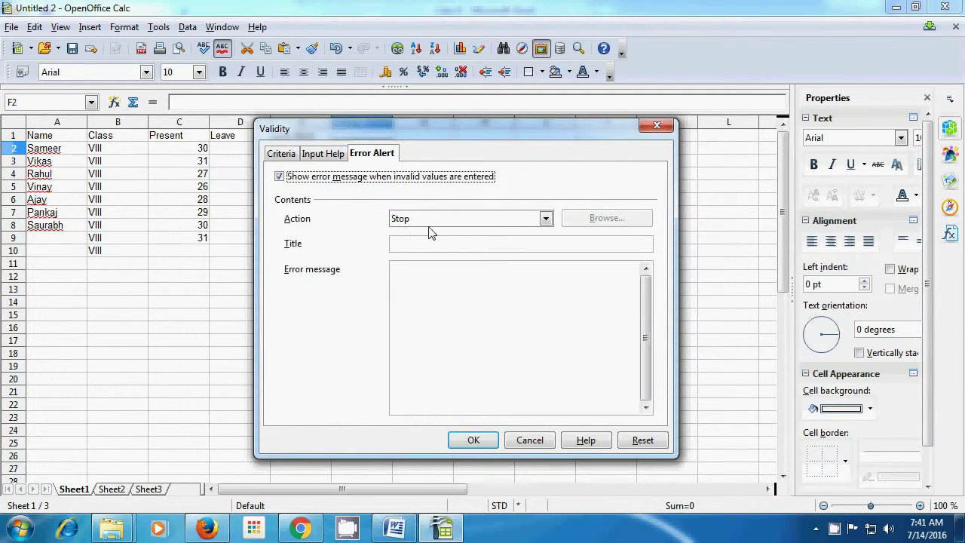
{"action": "left_click", "coordinate": [546, 219]}
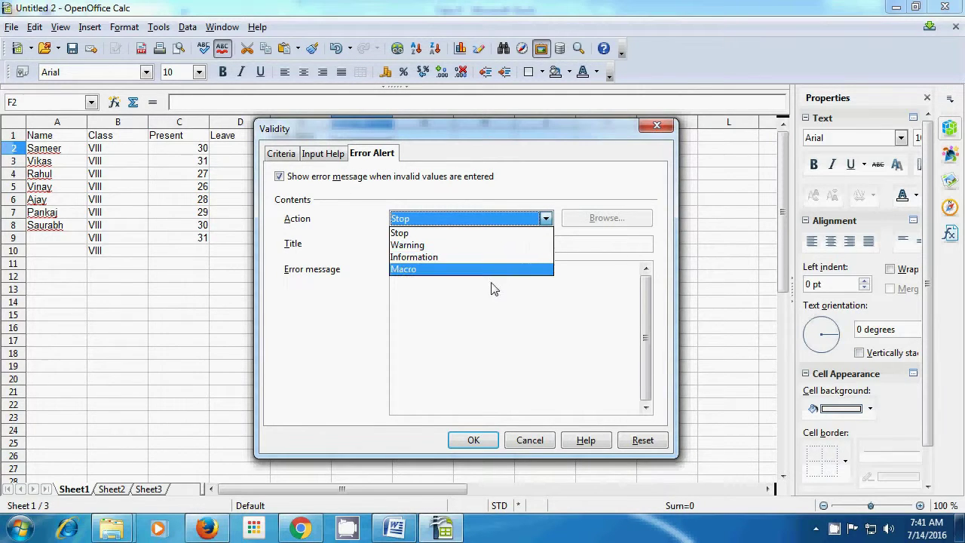
{"action": "left_click", "coordinate": [407, 245]}
{"action": "left_click", "coordinate": [446, 280]}
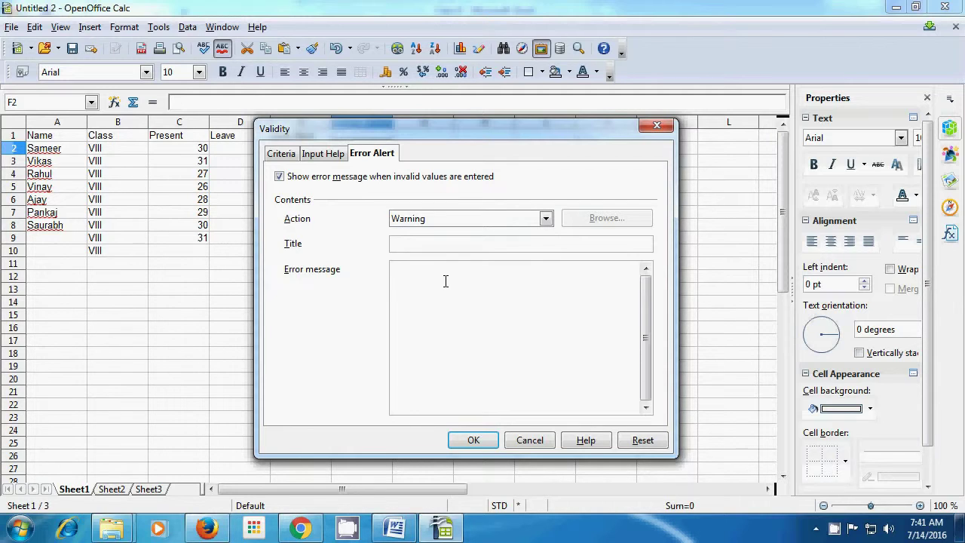
{"action": "type", "text": "greater than 100"}
{"action": "left_click", "coordinate": [473, 442]}
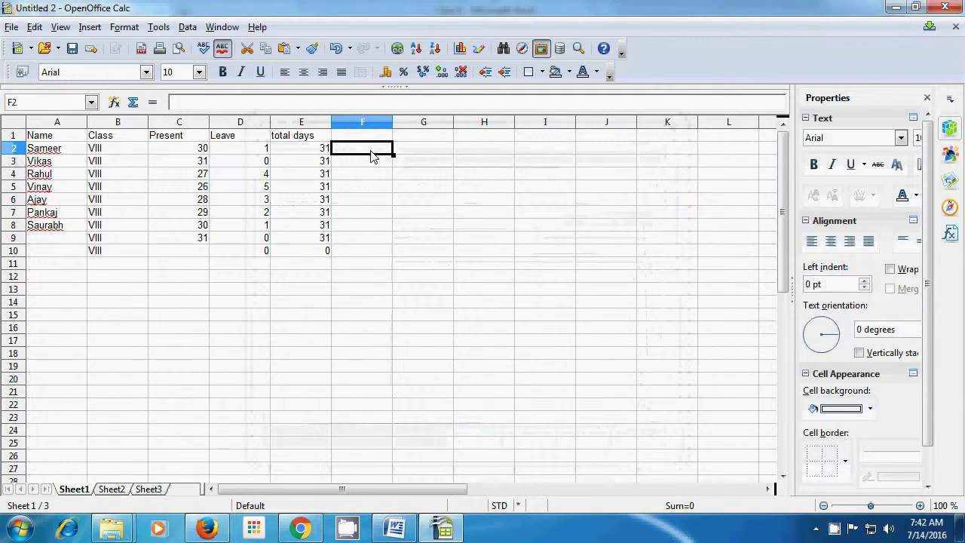
- Enter 56 in cell F2 and accept the value despite the validity warning
{"action": "type", "text": "5"}
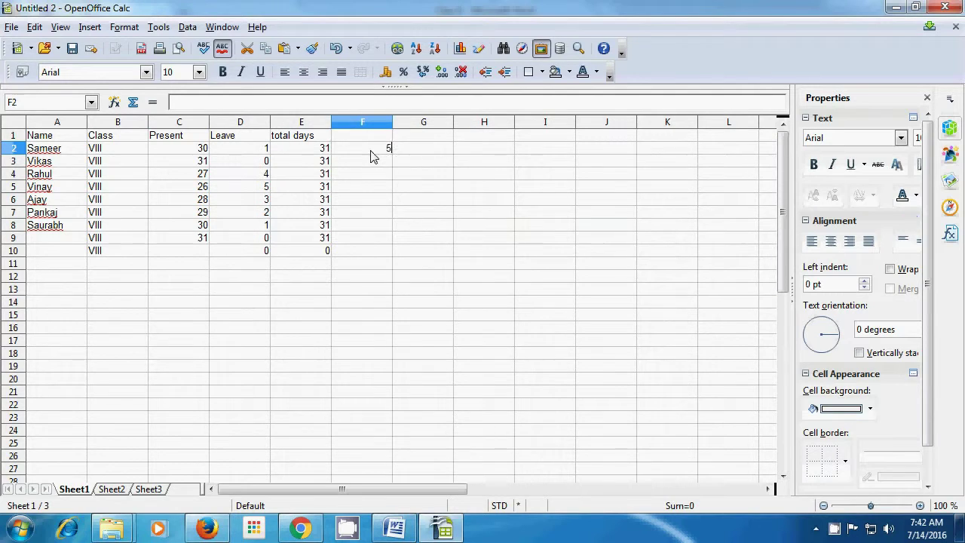
{"action": "type", "text": "6"}
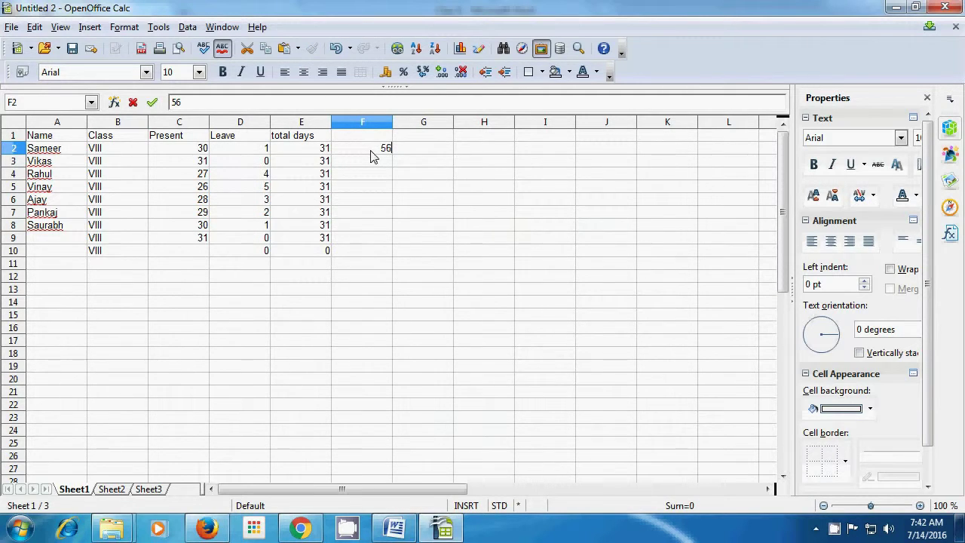
{"action": "key", "text": "Return"}
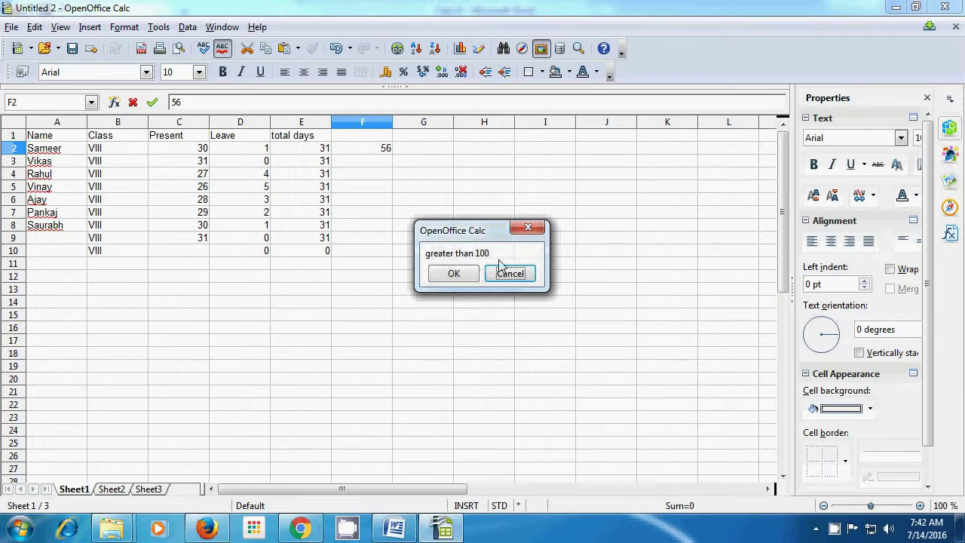
{"action": "left_click", "coordinate": [449, 273]}
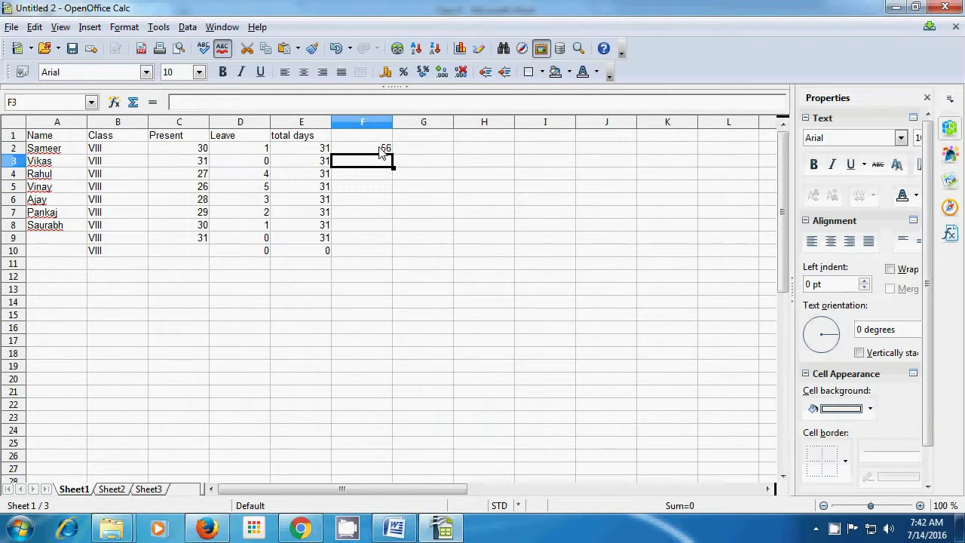
- Apply a validity rule to cell G2 that allows only dates greater than a minimum of 7
{"action": "left_click", "coordinate": [418, 153]}
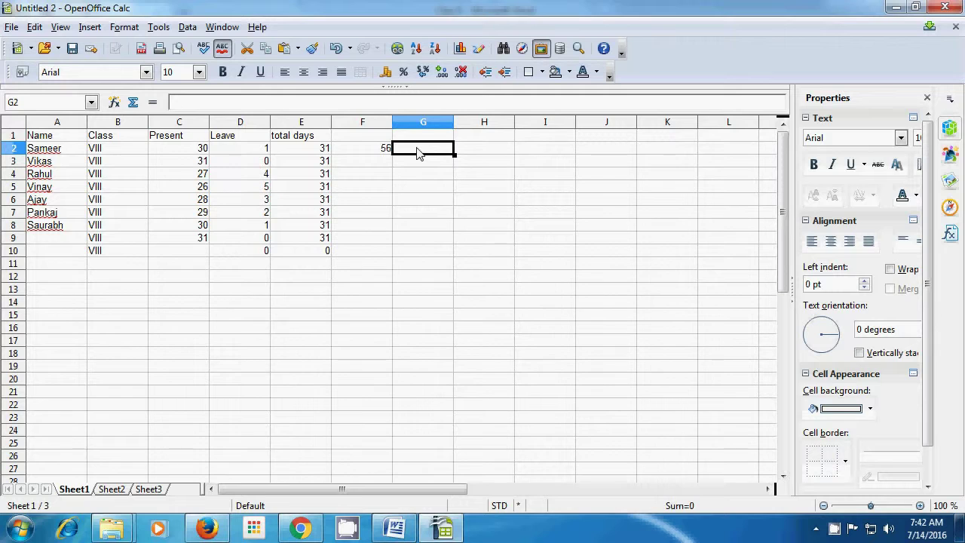
{"action": "left_click", "coordinate": [189, 27]}
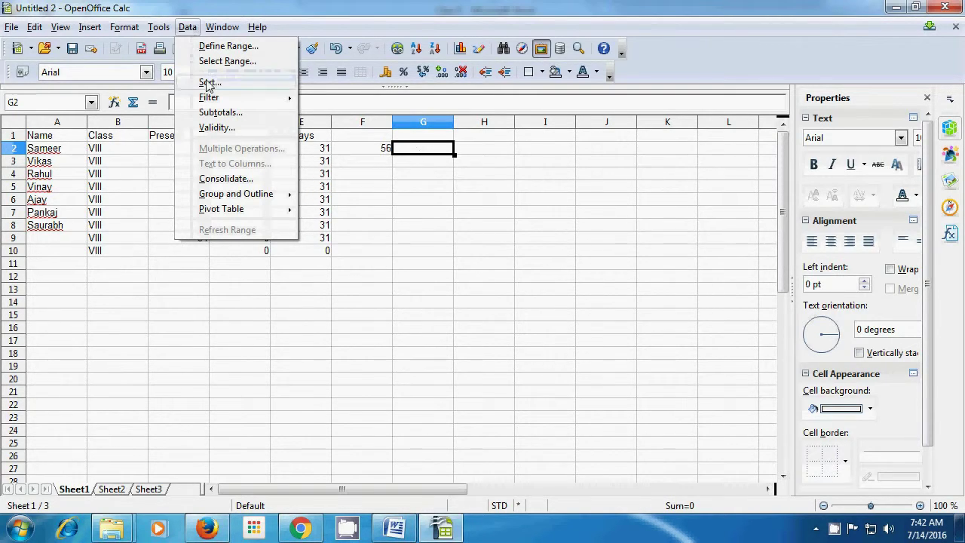
{"action": "left_click", "coordinate": [215, 128]}
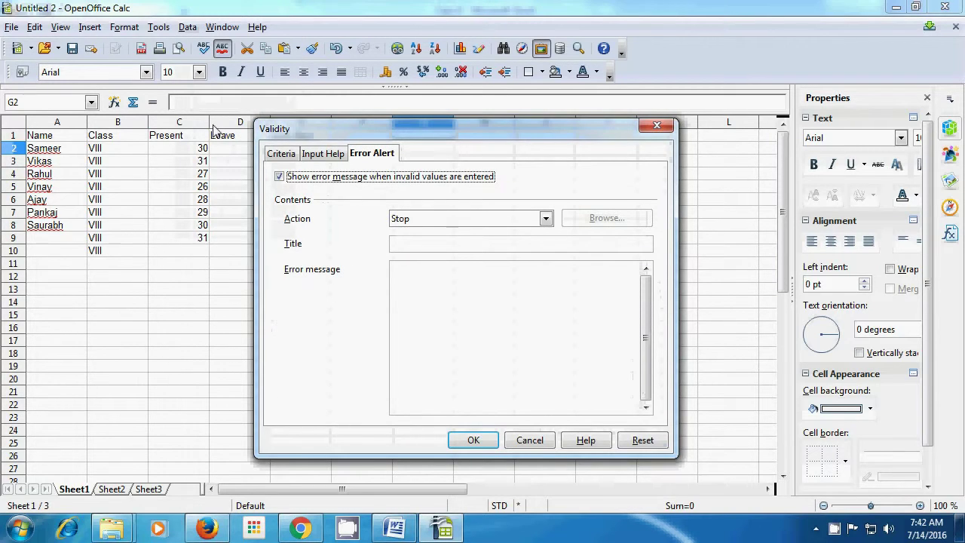
{"action": "left_click", "coordinate": [277, 154]}
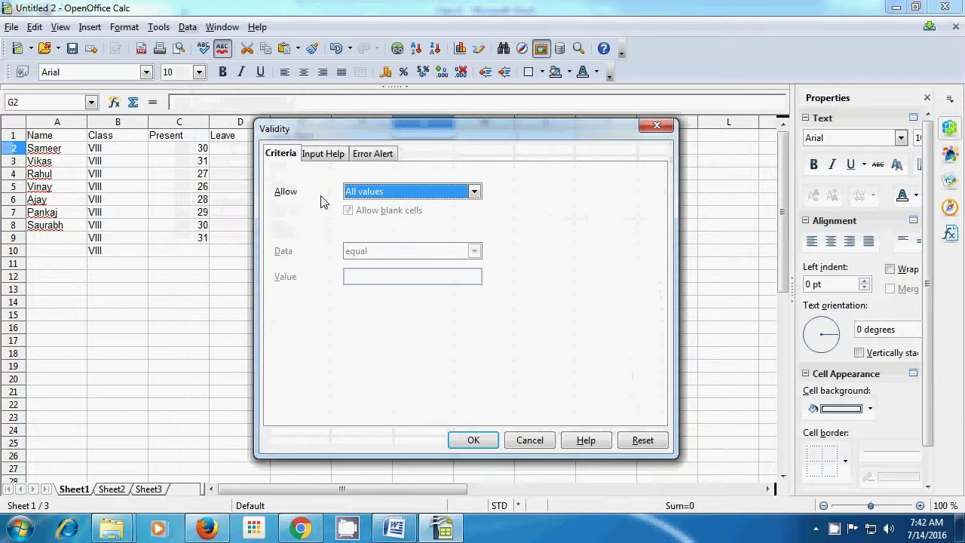
{"action": "left_click", "coordinate": [473, 194]}
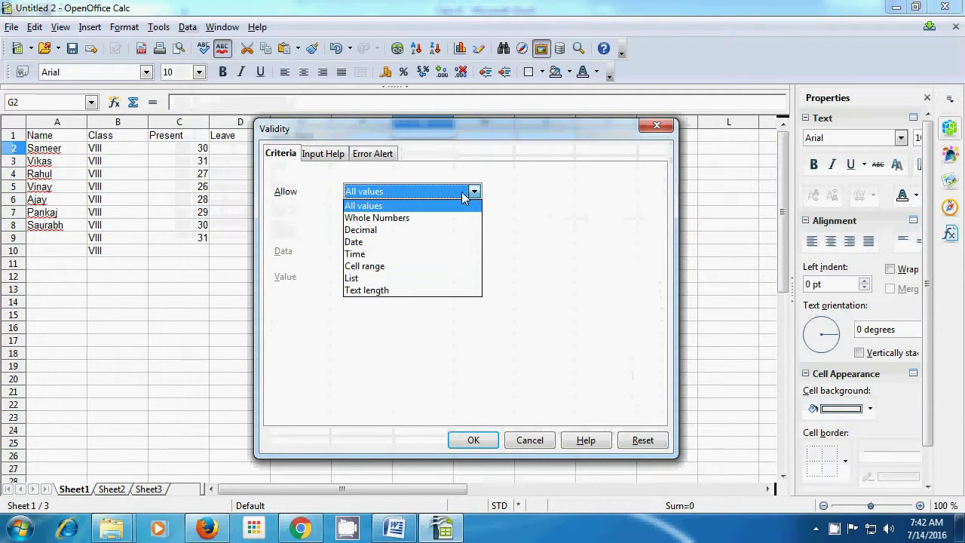
{"action": "left_click", "coordinate": [381, 251]}
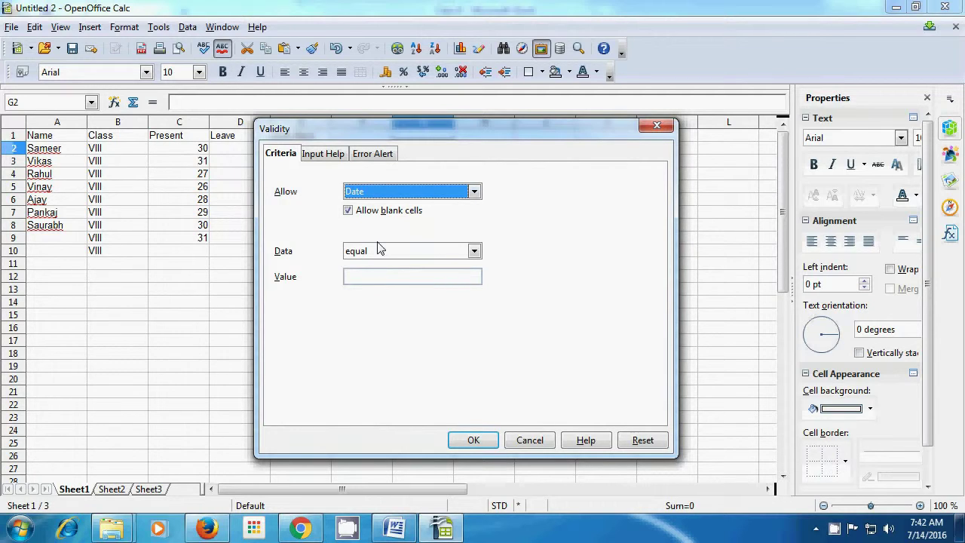
{"action": "left_click", "coordinate": [472, 252]}
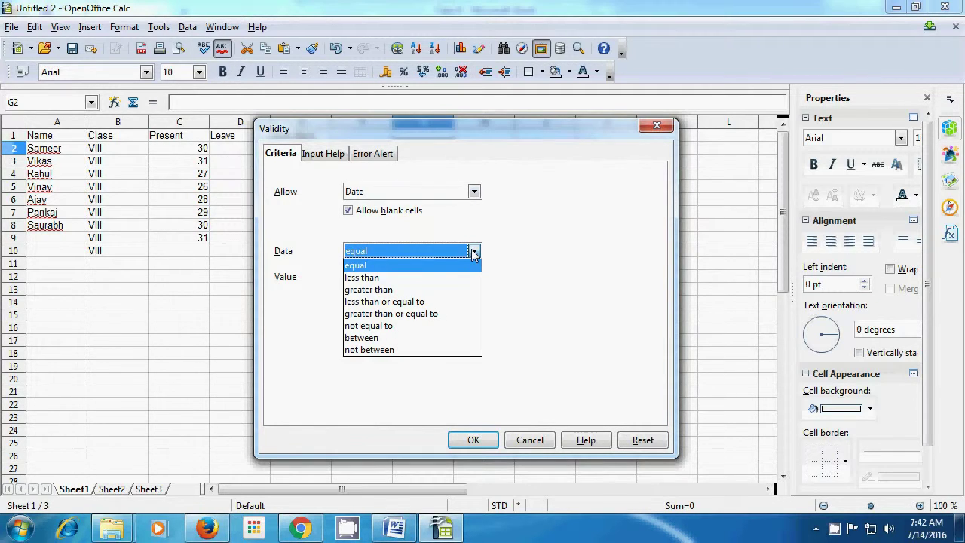
{"action": "left_click", "coordinate": [414, 290]}
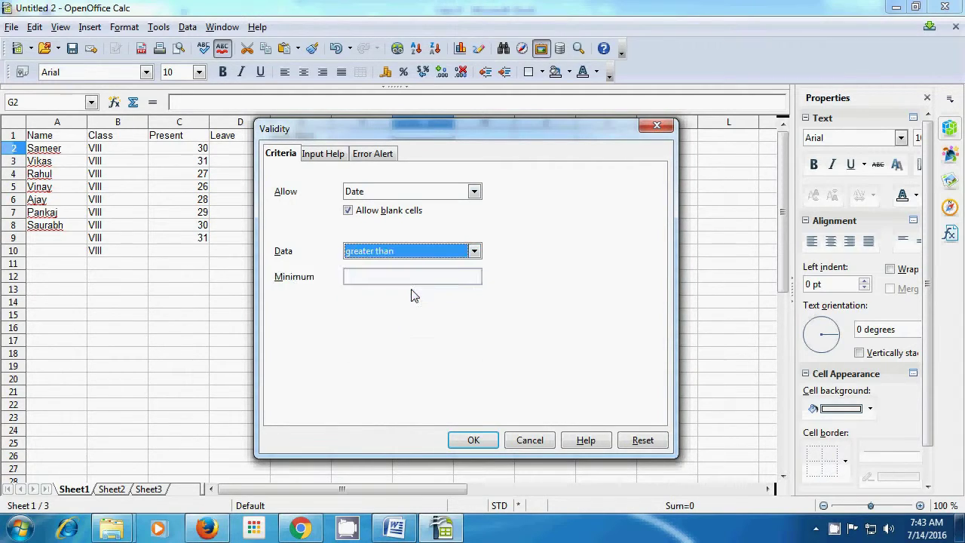
{"action": "left_click", "coordinate": [411, 279]}
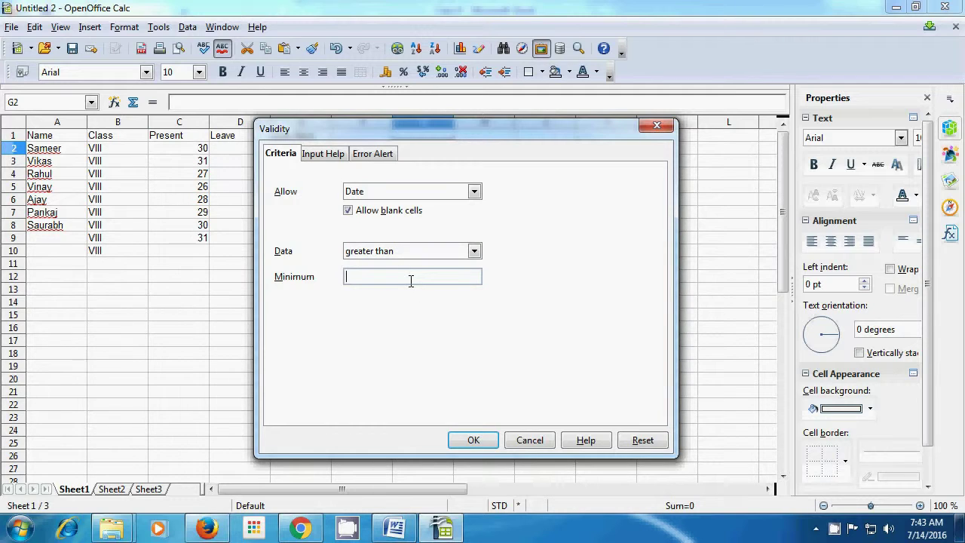
{"action": "type", "text": "7"}
{"action": "left_click", "coordinate": [467, 440]}
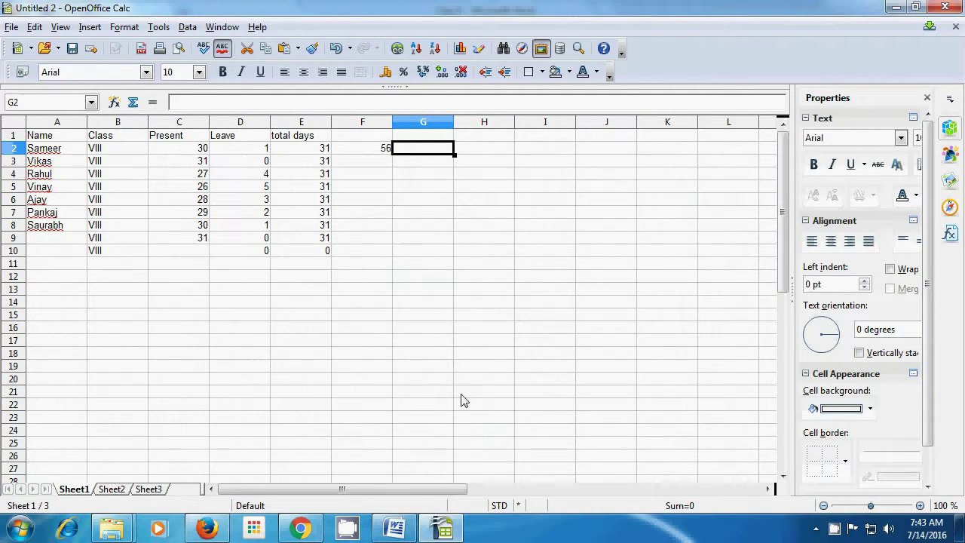
- Try to enter the numbers 6 and 7 in cell G2 to test its date rule, dismissing each alert
{"action": "type", "text": "6"}
{"action": "key", "text": "Return"}
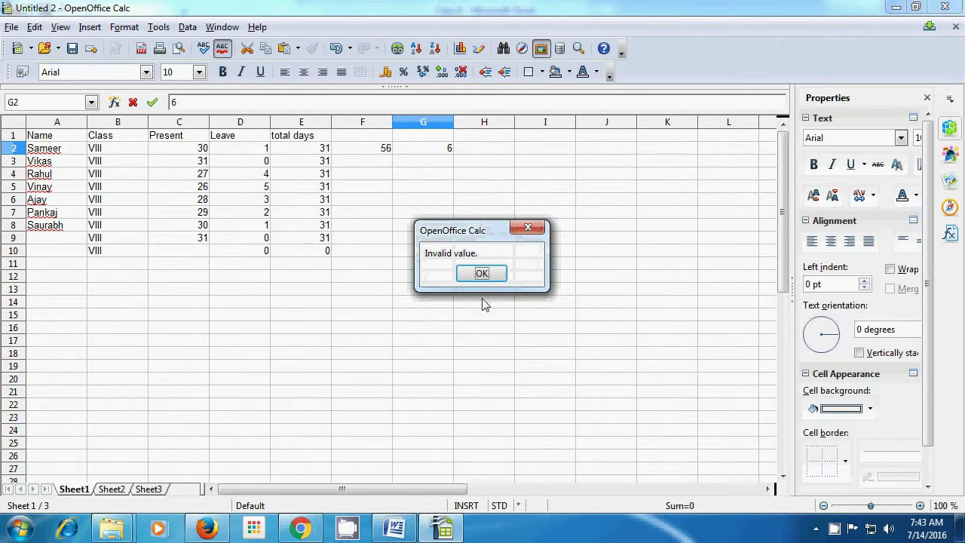
{"action": "left_click", "coordinate": [483, 273]}
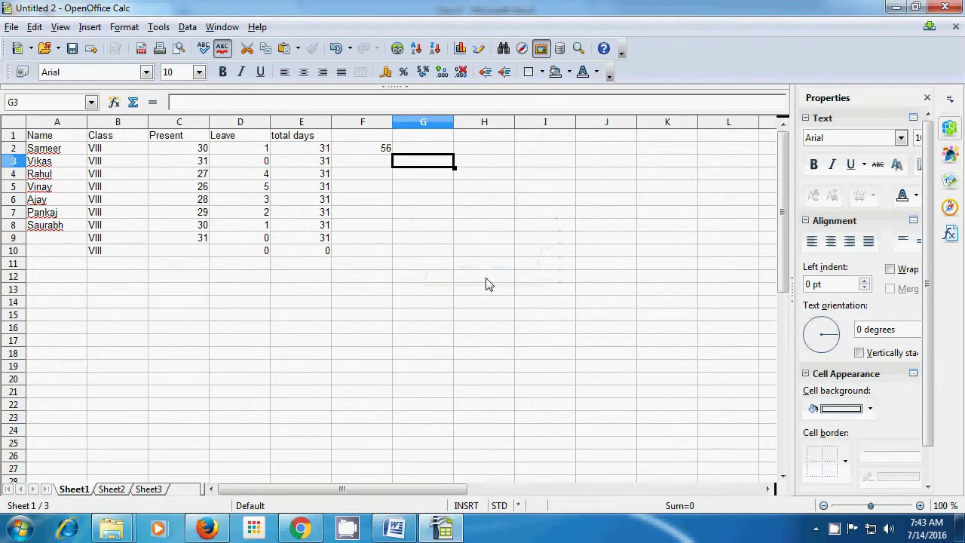
{"action": "left_click", "coordinate": [442, 151]}
{"action": "type", "text": "7"}
{"action": "key", "text": "Return"}
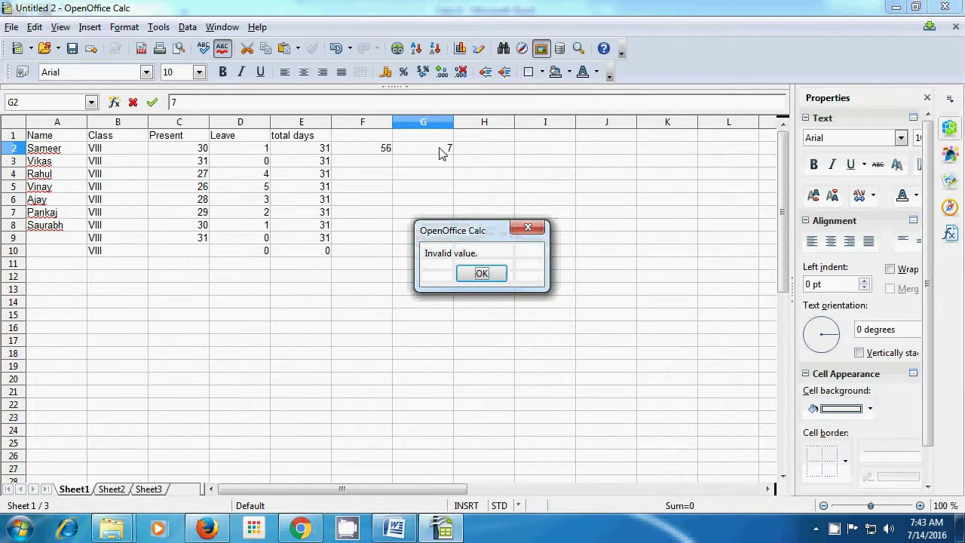
{"action": "key", "text": "Return"}
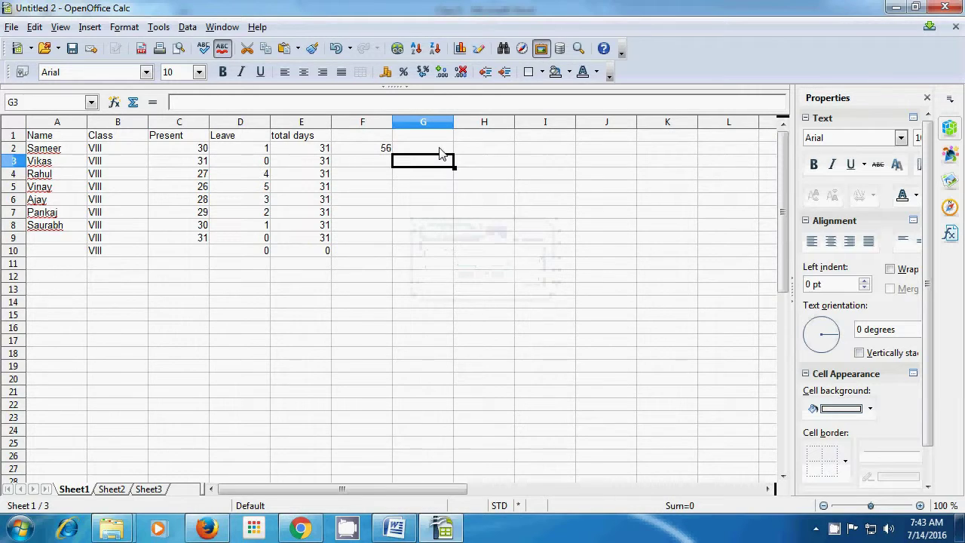
- Try to enter the time 12:10 in cell G2 and dismiss the alert
{"action": "left_click", "coordinate": [442, 151]}
{"action": "type", "text": "12"}
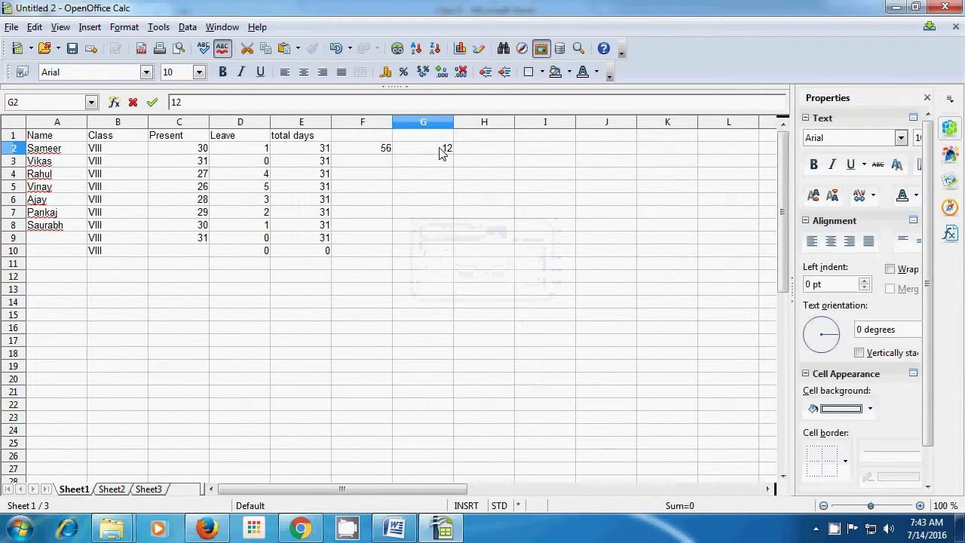
{"action": "type", "text": ":"}
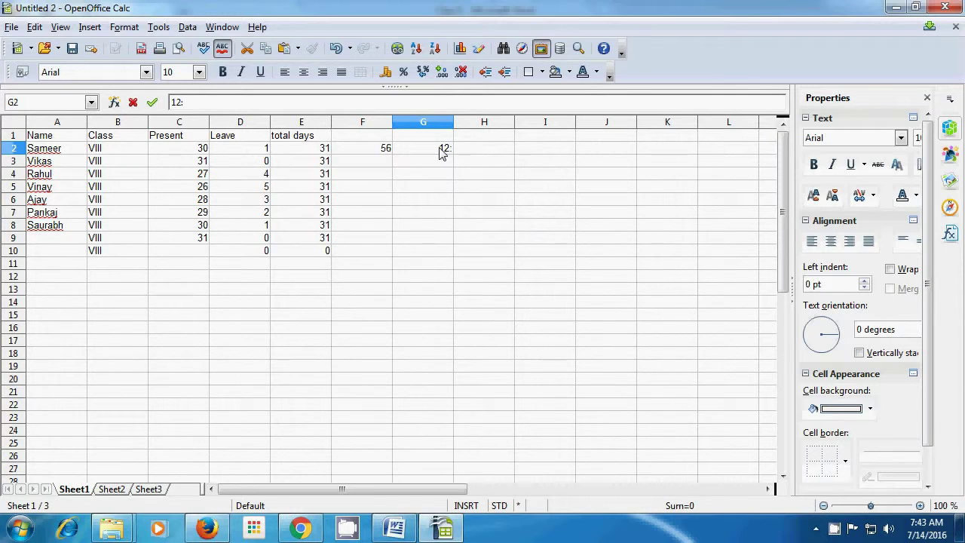
{"action": "type", "text": "10"}
{"action": "key", "text": "Return"}
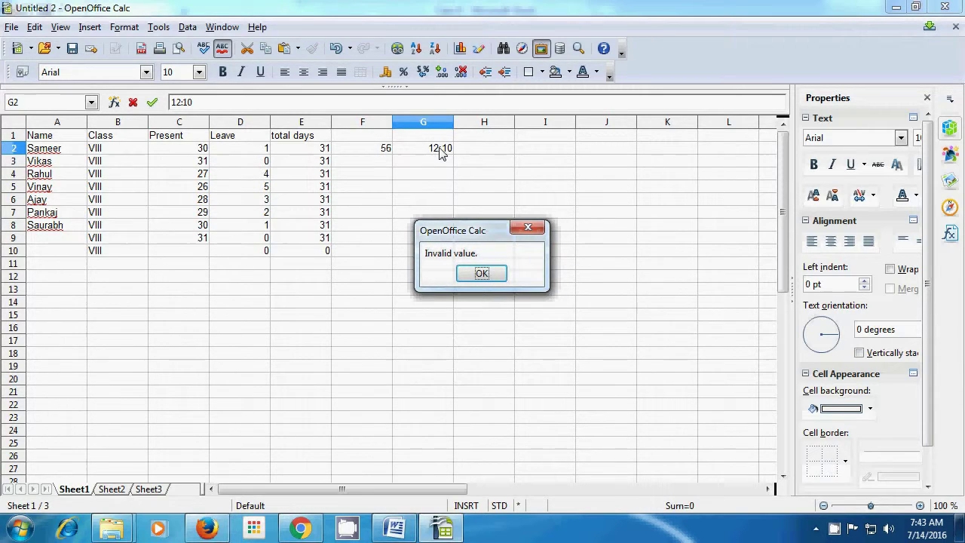
{"action": "key", "text": "Return"}
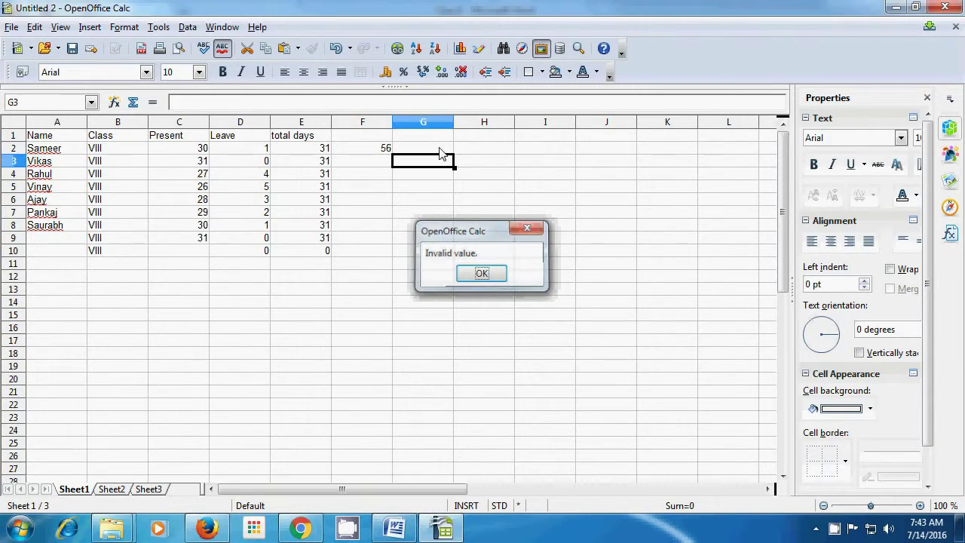
- Try to enter the text "date" in cell G2 and dismiss the alert
{"action": "left_click", "coordinate": [441, 149]}
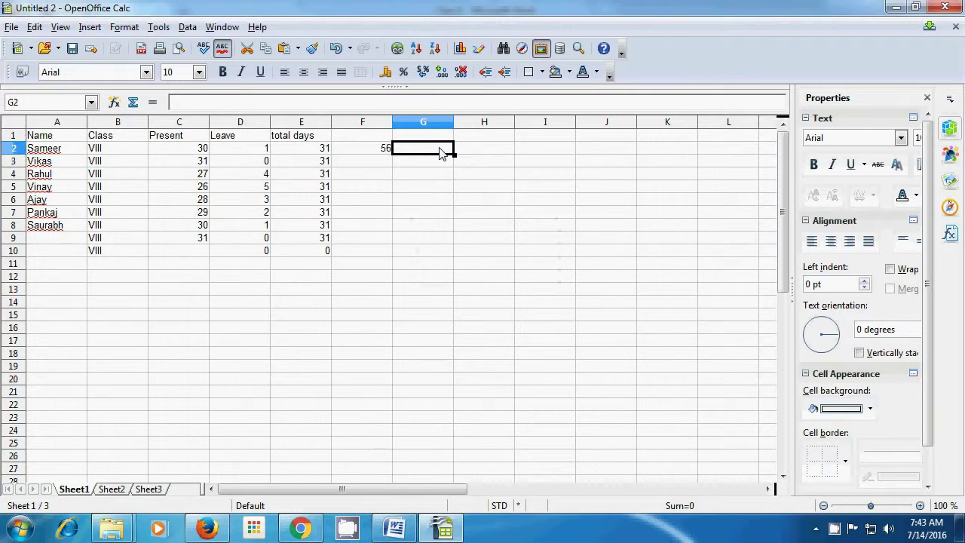
{"action": "type", "text": "da"}
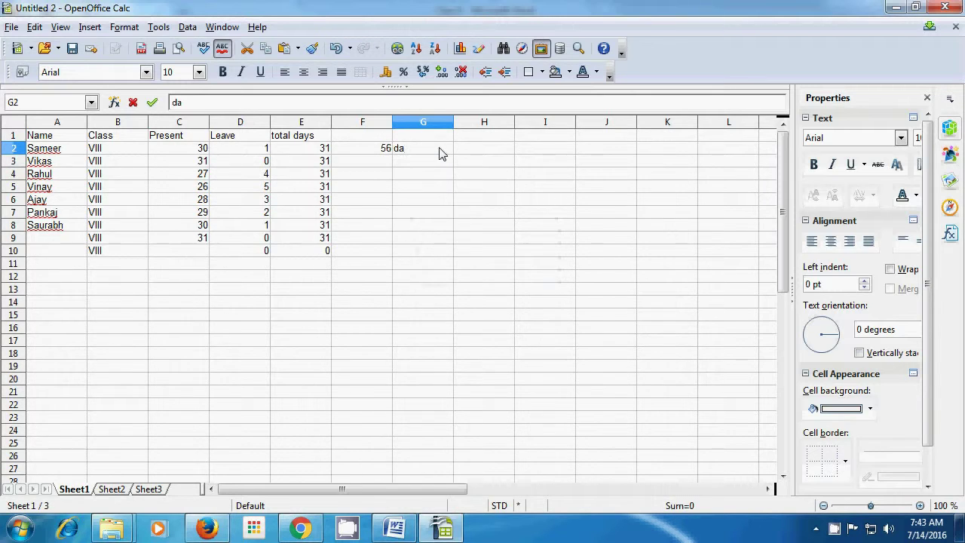
{"action": "type", "text": "te"}
{"action": "key", "text": "Return"}
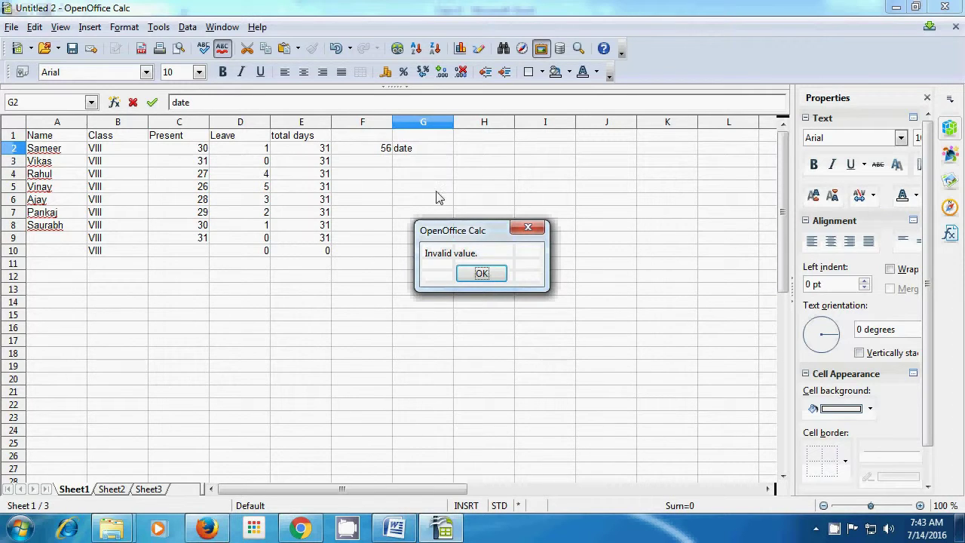
{"action": "left_click", "coordinate": [482, 273]}
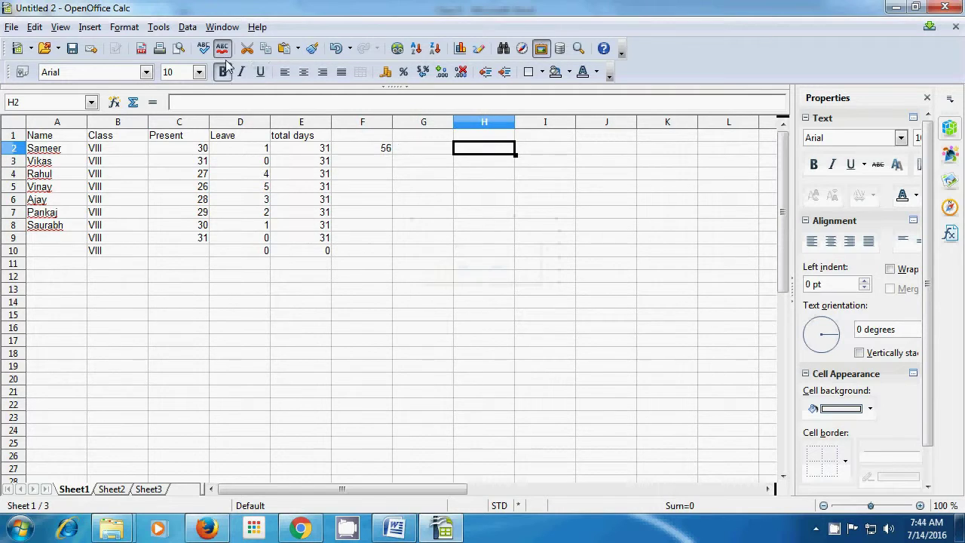
- Set the validity criteria for cell H2 to allow a list, with its entries sorted ascending
{"action": "left_click", "coordinate": [189, 28]}
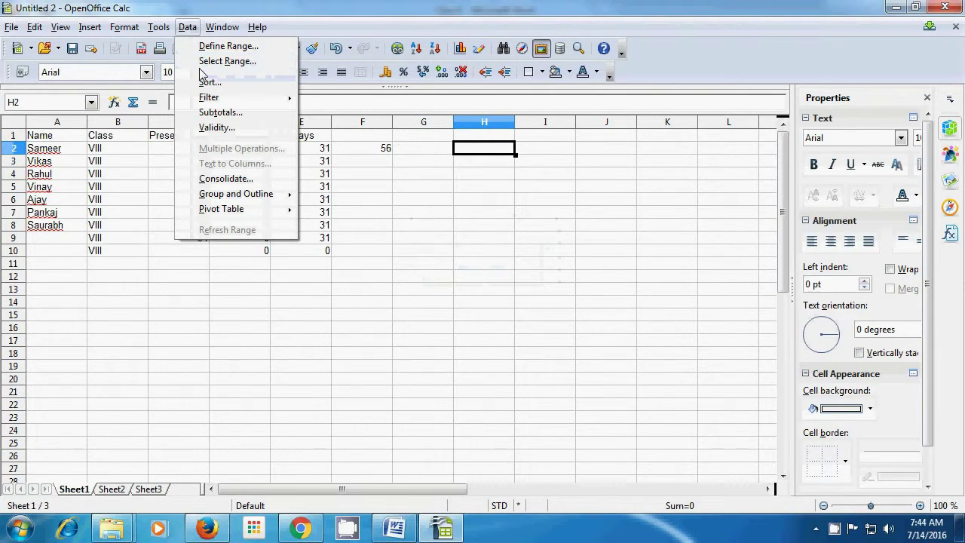
{"action": "left_click", "coordinate": [217, 128]}
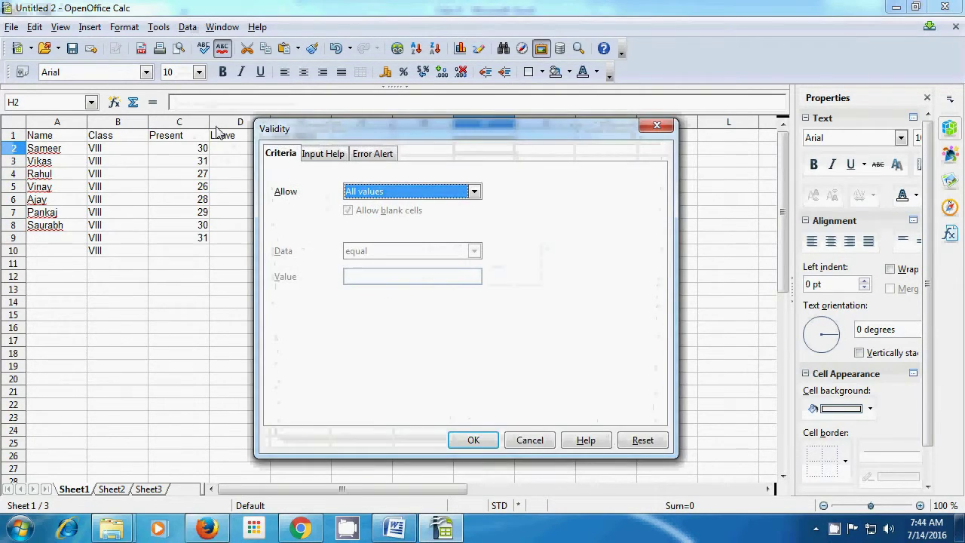
{"action": "left_click", "coordinate": [473, 191]}
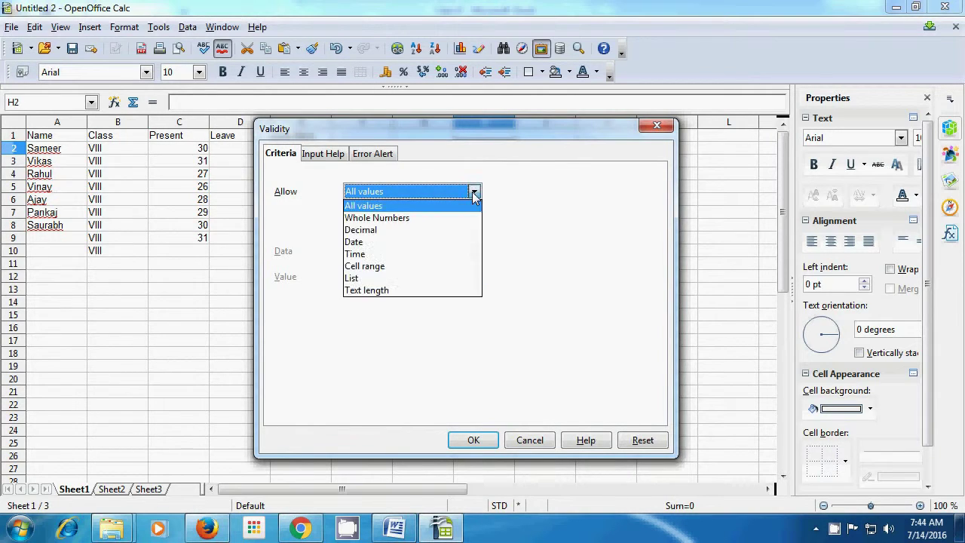
{"action": "left_click", "coordinate": [381, 281]}
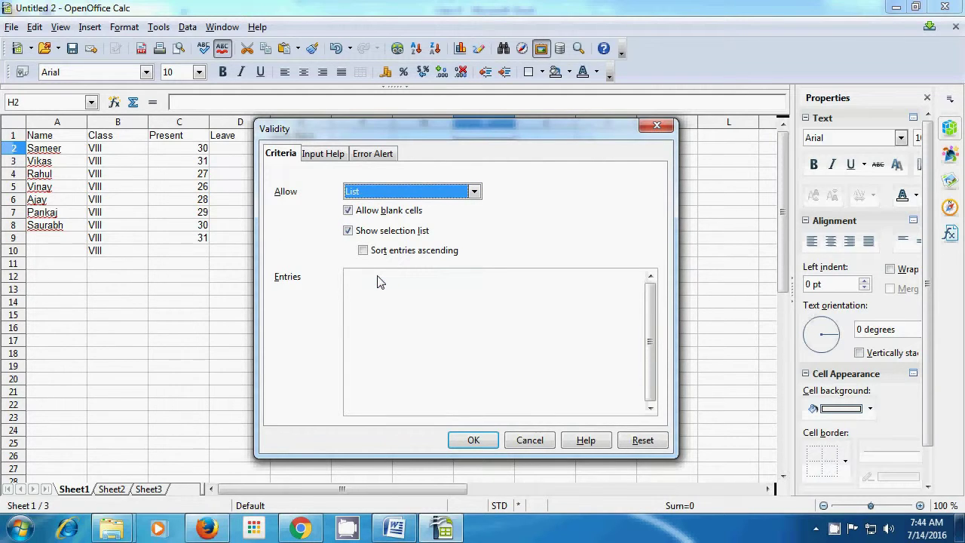
{"action": "left_click", "coordinate": [381, 282]}
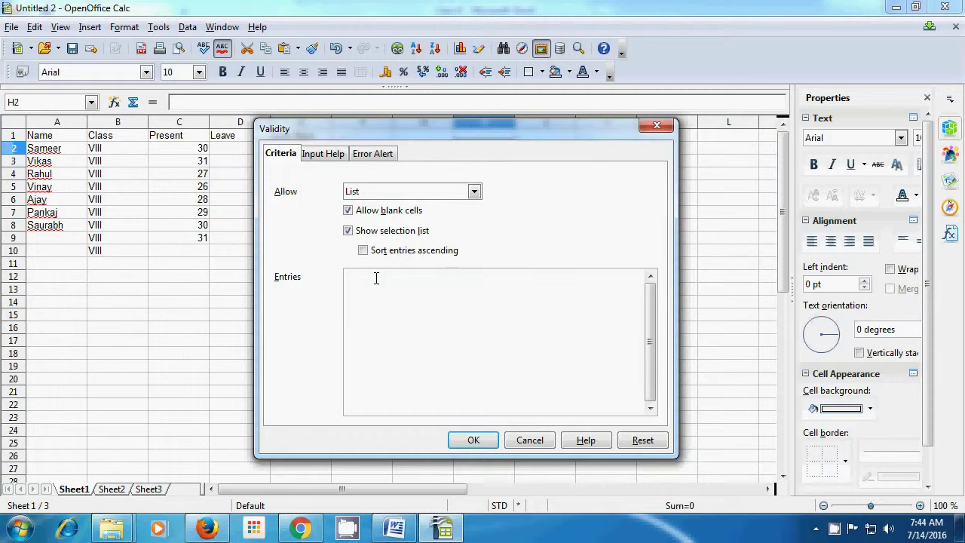
{"action": "left_click", "coordinate": [364, 250]}
- Add the list entries jan, feb, aprl, may, june, july, aug, sep, oct, nov and dec on separate lines, and apply the validity rule to H2
{"action": "left_click", "coordinate": [364, 280]}
{"action": "type", "text": "jan feb"}
{"action": "type", "text": "aprl "}
{"action": "type", "text": "may"}
{"action": "key", "text": "Return"}
{"action": "type", "text": "june"}
{"action": "key", "text": "Return"}
{"action": "type", "text": "ju"}
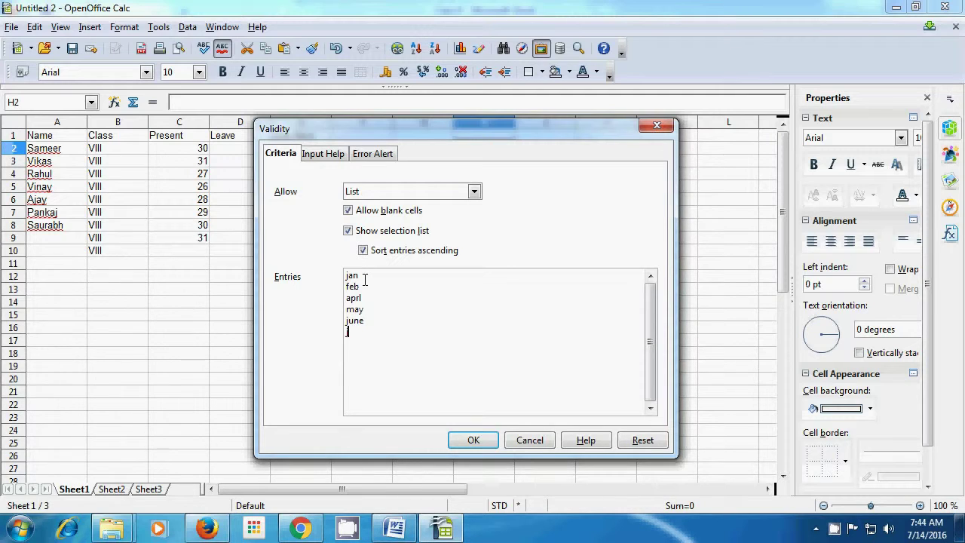
{"action": "type", "text": "ly"}
{"action": "key", "text": "Return"}
{"action": "type", "text": "au"}
{"action": "type", "text": "g "}
{"action": "type", "text": "sep"}
{"action": "key", "text": "Return"}
{"action": "type", "text": "au"}
{"action": "key", "text": "BackSpace"}
{"action": "key", "text": "BackSpace"}
{"action": "type", "text": "oct "}
{"action": "type", "text": "nov "}
{"action": "type", "text": "dec"}
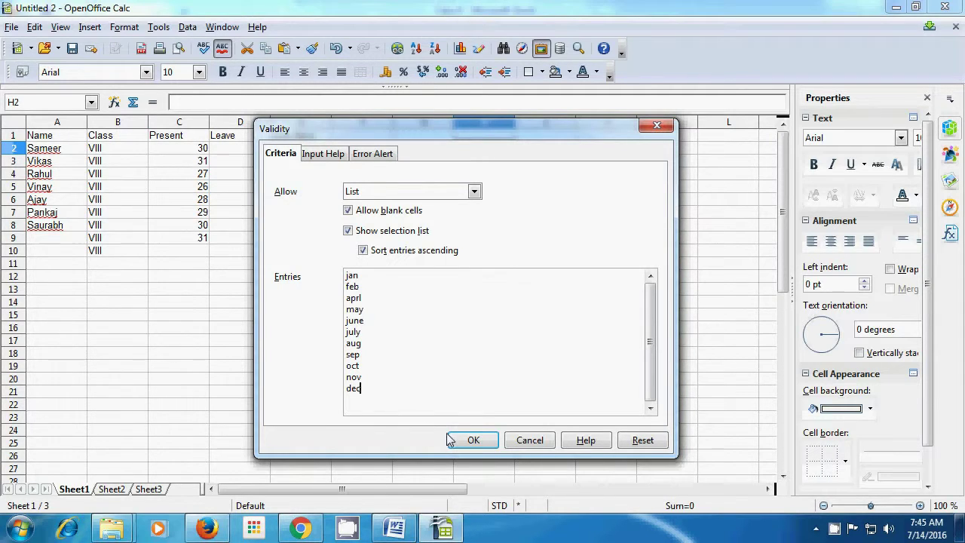
{"action": "left_click", "coordinate": [469, 442]}
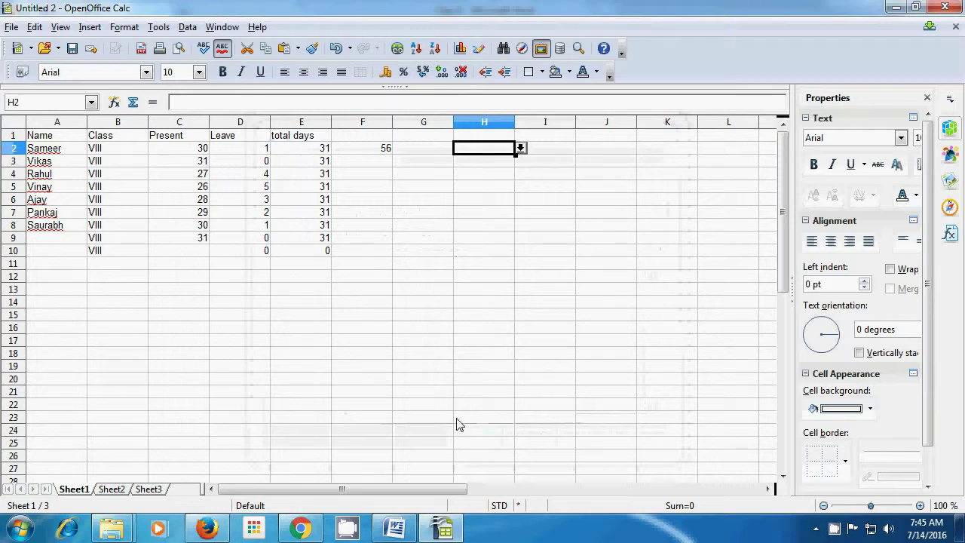
- Enter the value 12 in cell H2 to test its list validity rule
{"action": "double_click", "coordinate": [481, 150]}
{"action": "type", "text": "12"}
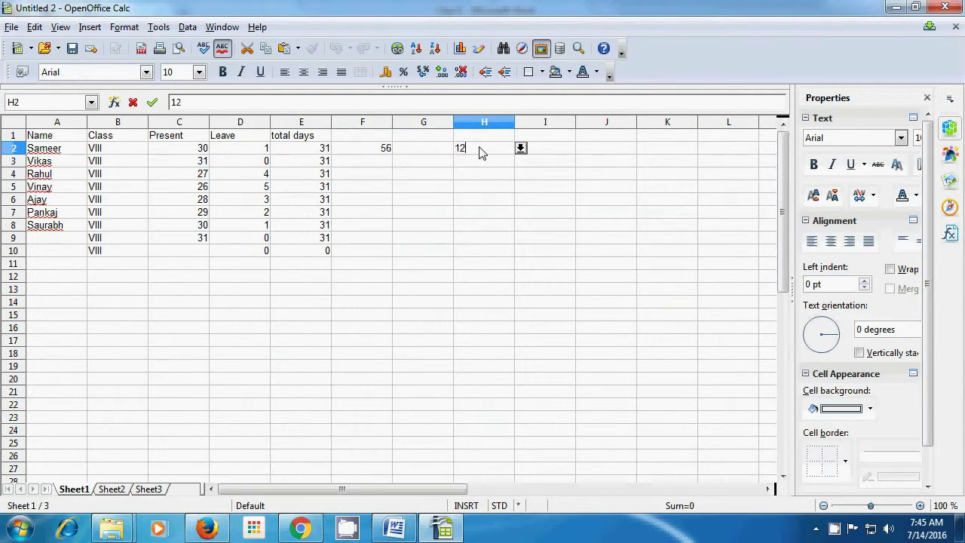
{"action": "key", "text": "Return"}
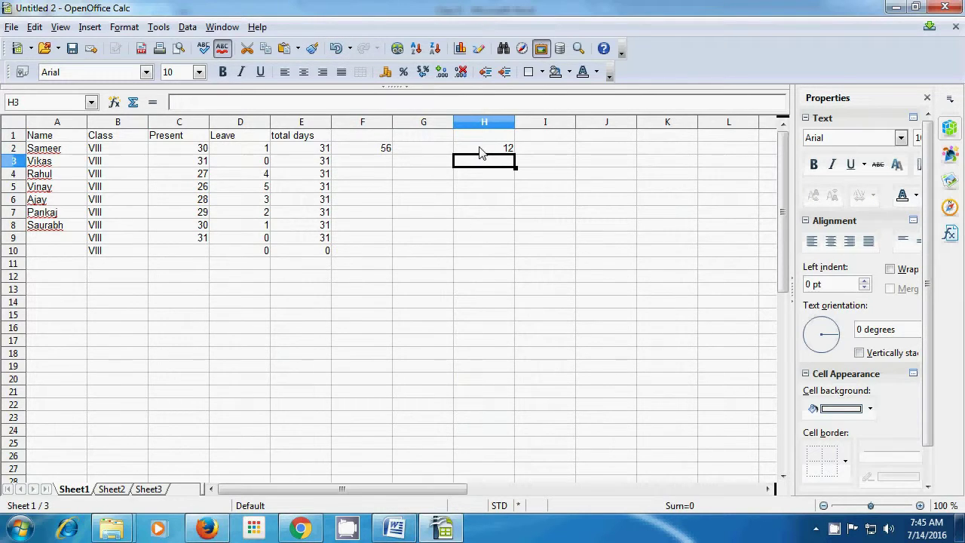
- Fill cell H2 from its list of allowed months, picking aug and then sep
{"action": "left_click", "coordinate": [480, 152]}
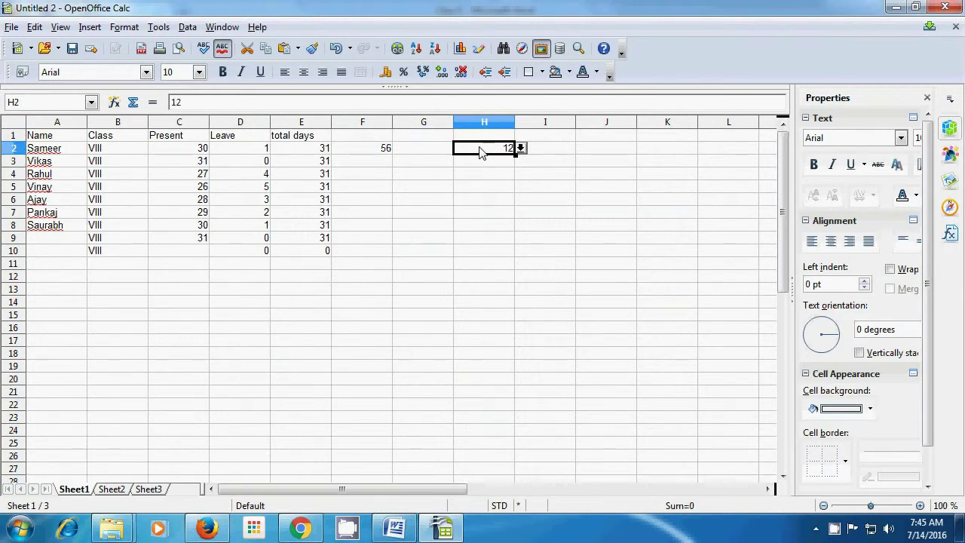
{"action": "left_click", "coordinate": [520, 148]}
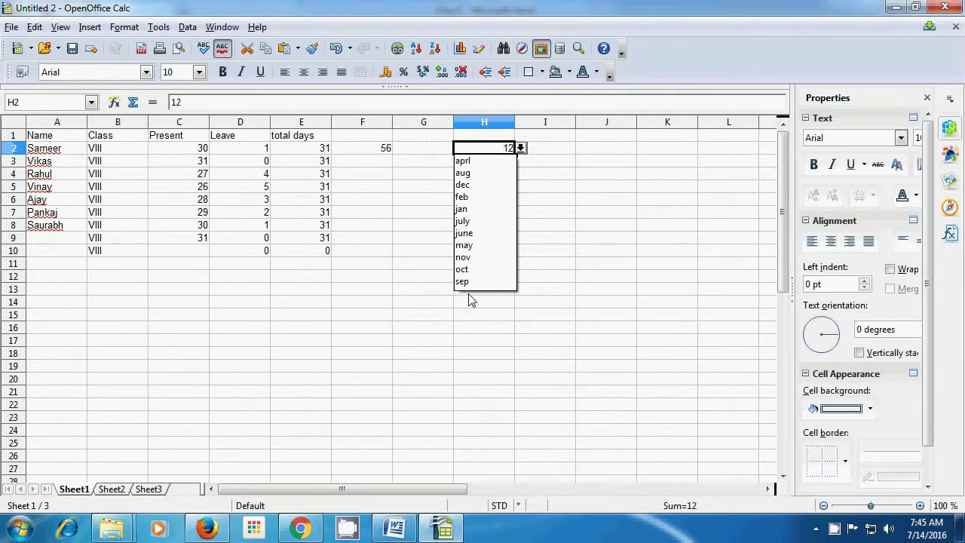
{"action": "left_click", "coordinate": [462, 174]}
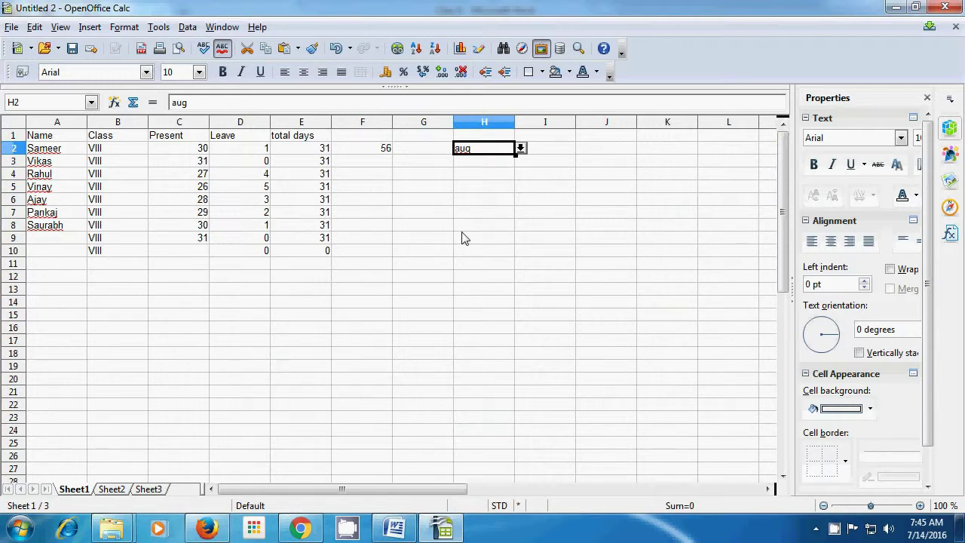
{"action": "left_click", "coordinate": [520, 149]}
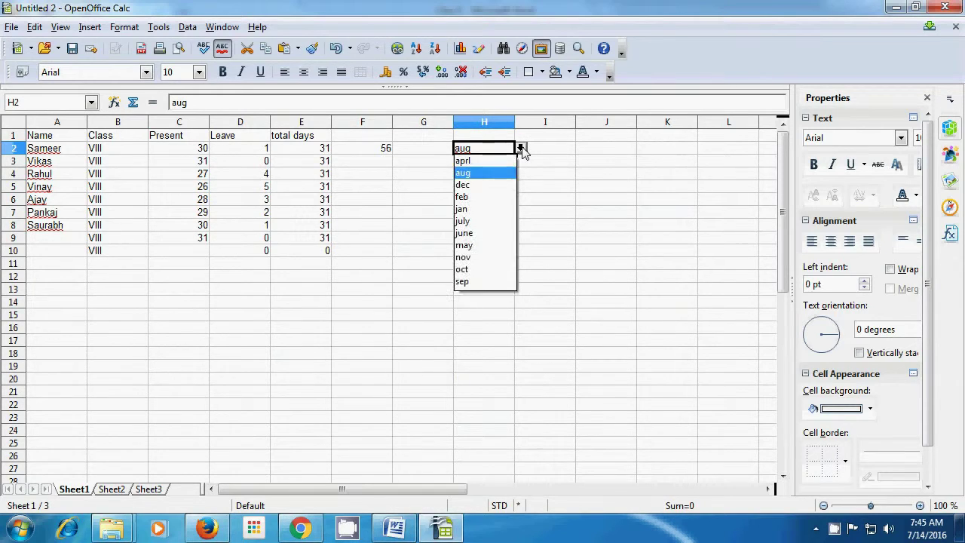
{"action": "left_click", "coordinate": [464, 282]}
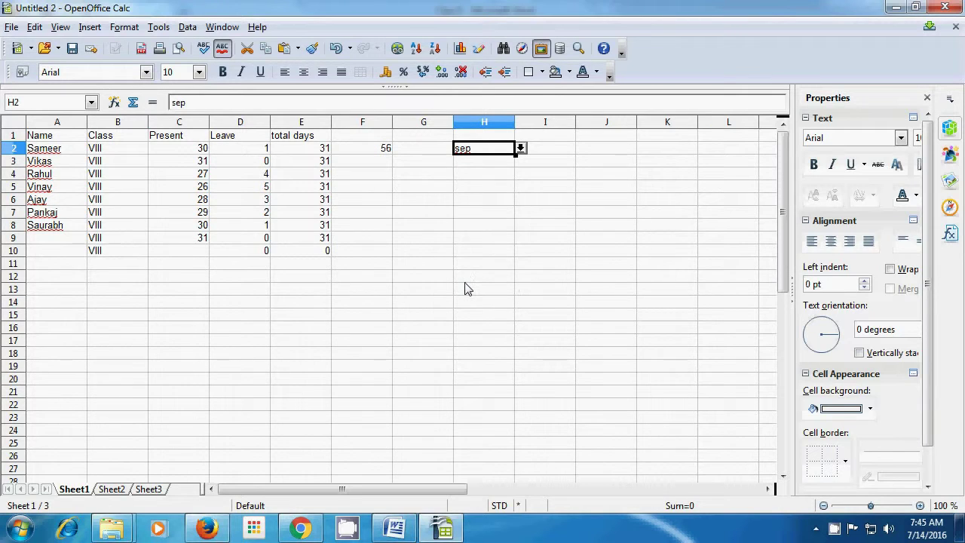
- Change the month in cell H2 to july, chosen from its list of allowed entries
{"action": "left_click", "coordinate": [520, 149]}
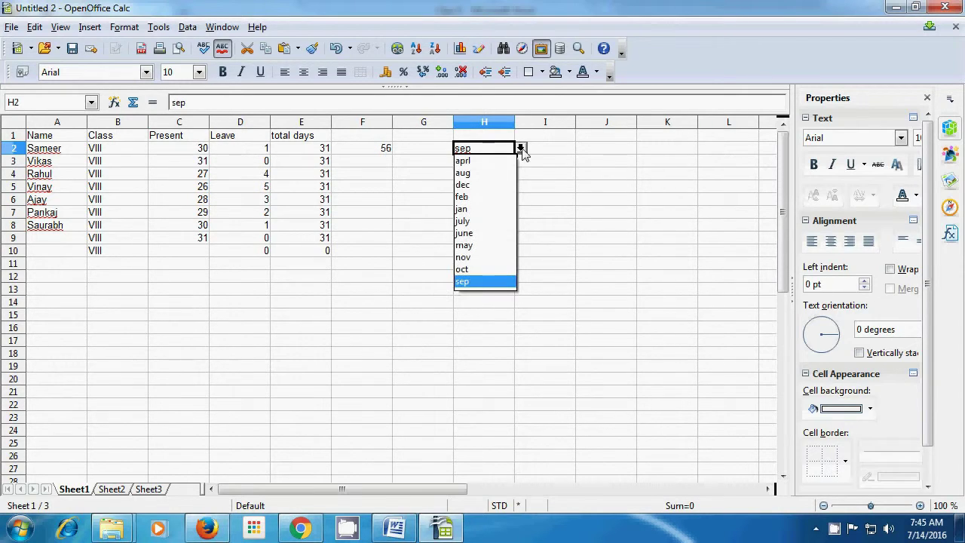
{"action": "left_click", "coordinate": [467, 221]}
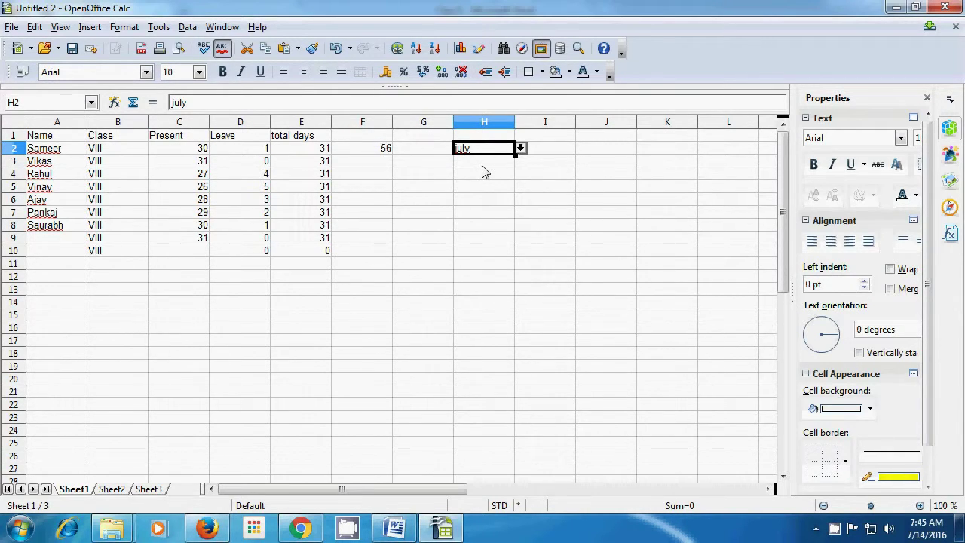
{"action": "left_click", "coordinate": [461, 280]}
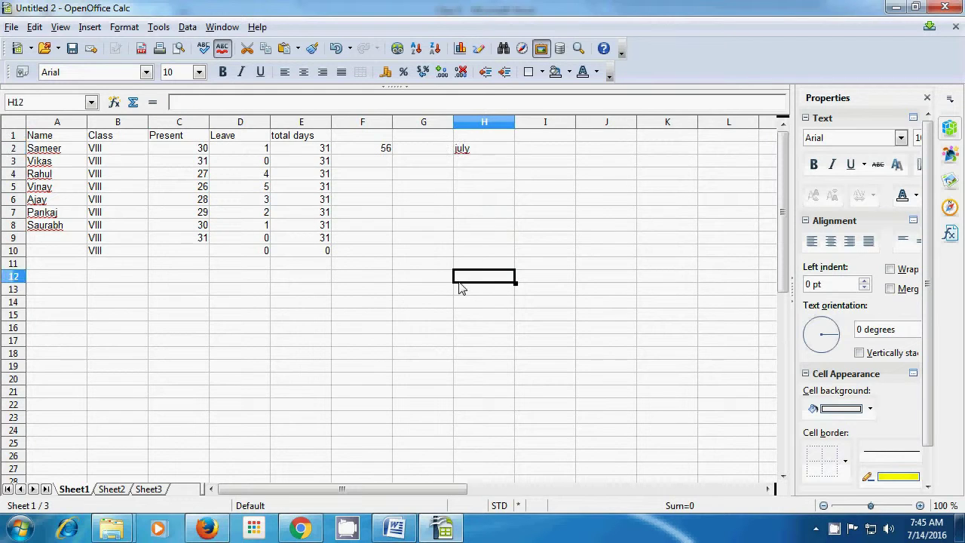
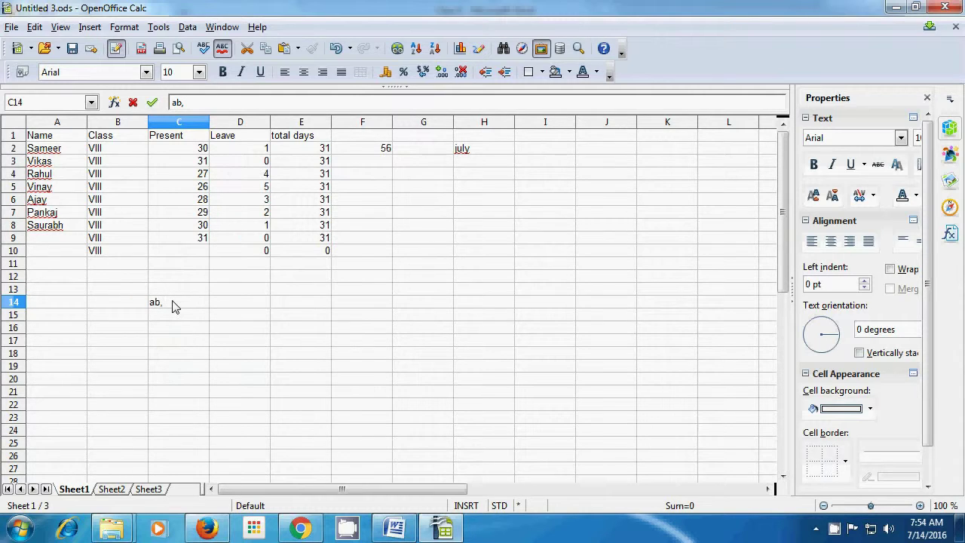
- Complete the comma-separated text ab,xy,za in cell C14
{"action": "type", "text": "xy,"}
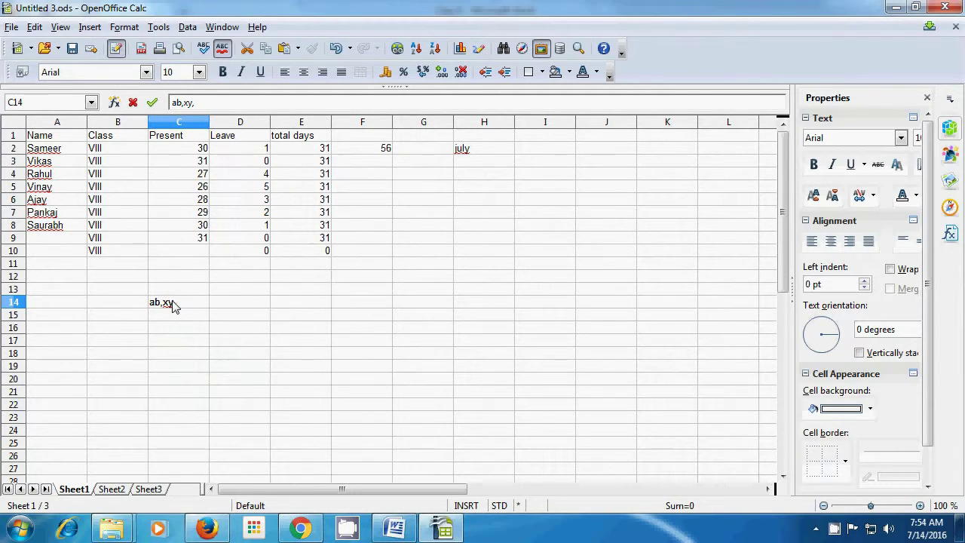
{"action": "type", "text": "za"}
{"action": "left_click", "coordinate": [178, 317]}
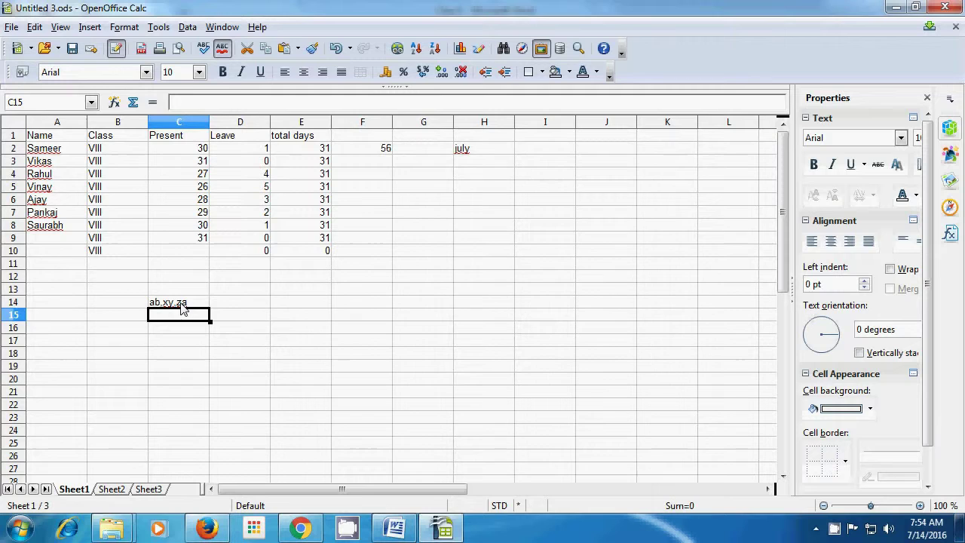
- Split the text in cell C14 with Text to Columns, using comma instead of tab as the separator
{"action": "left_click", "coordinate": [181, 304]}
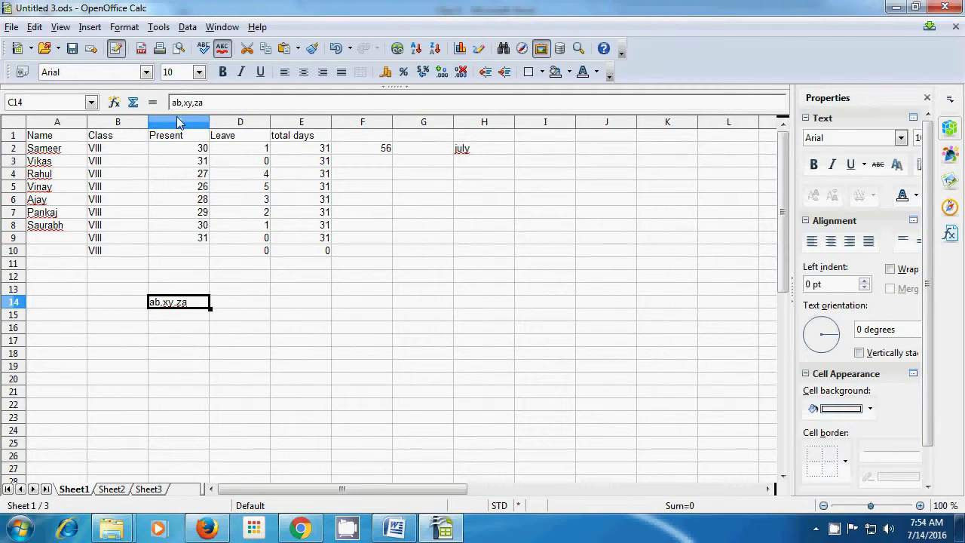
{"action": "left_click", "coordinate": [189, 27]}
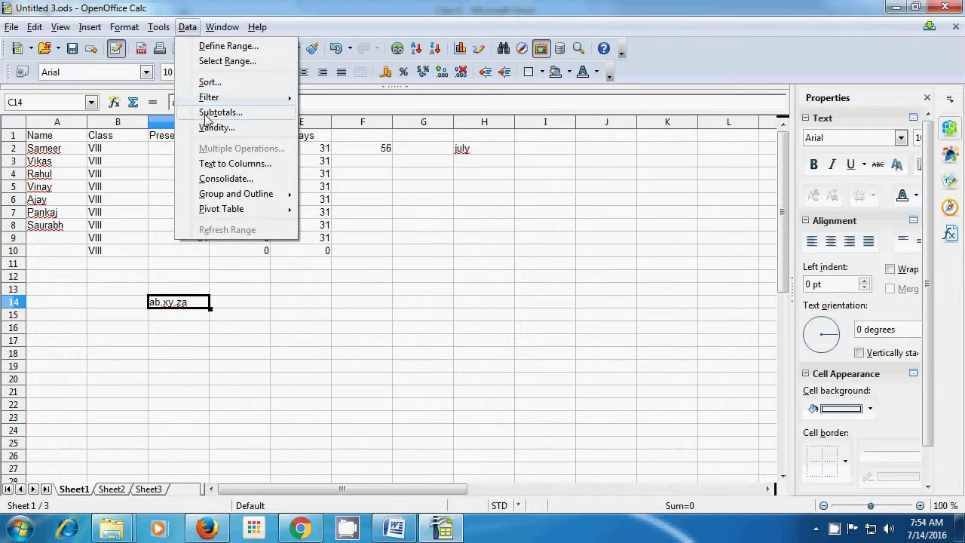
{"action": "left_click", "coordinate": [219, 164]}
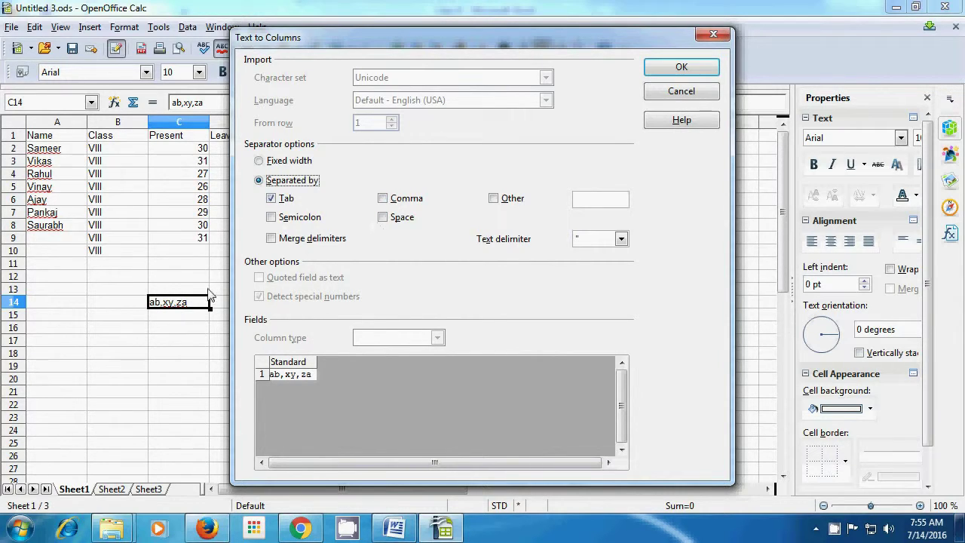
{"action": "left_click", "coordinate": [273, 200]}
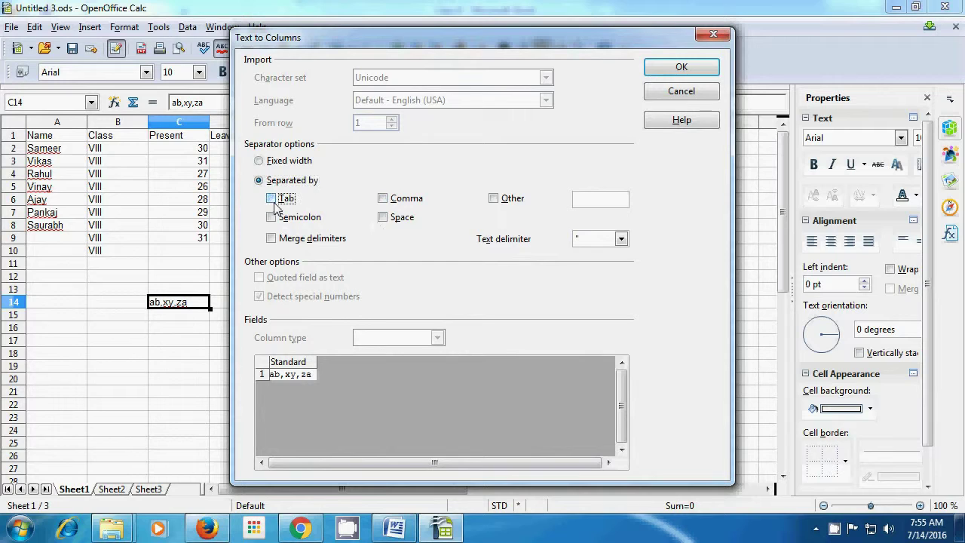
{"action": "left_click", "coordinate": [383, 199]}
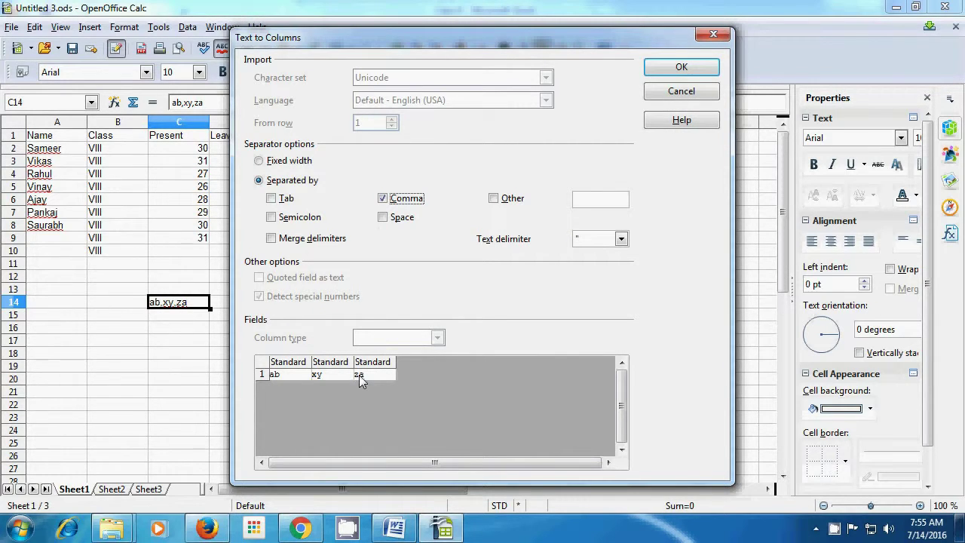
{"action": "left_click", "coordinate": [672, 70]}
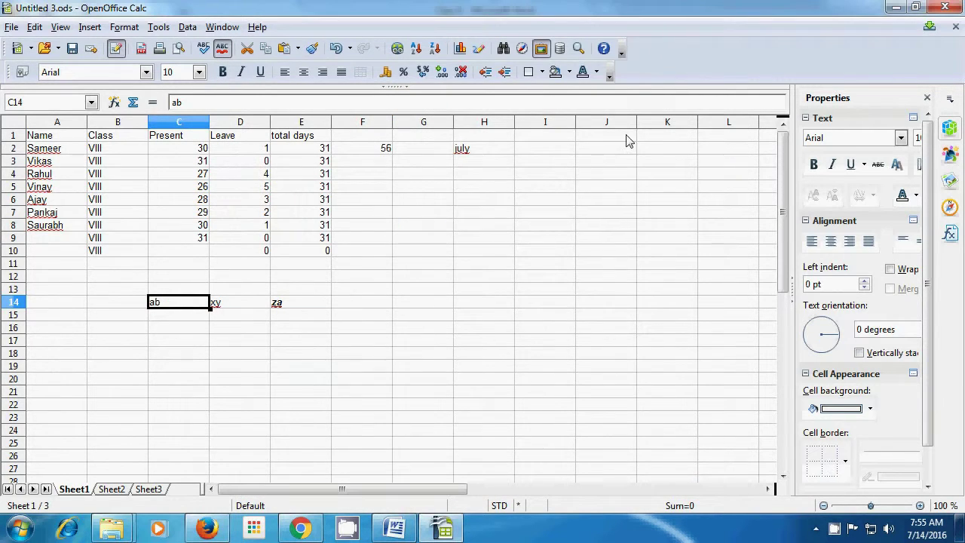
{"action": "left_click", "coordinate": [276, 356]}
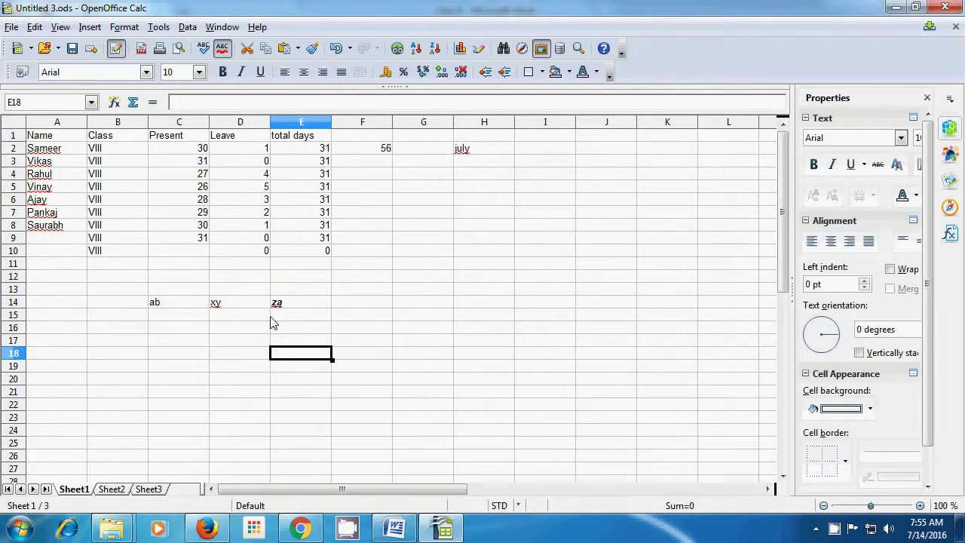
- Enter the date 14/07/2016 in cell C15
{"action": "left_click", "coordinate": [179, 323]}
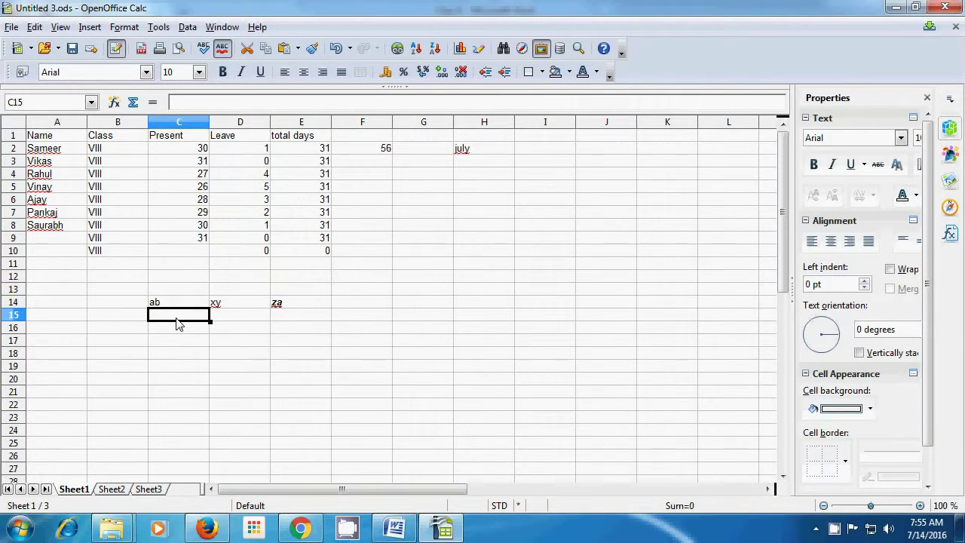
{"action": "type", "text": "14/07/20"}
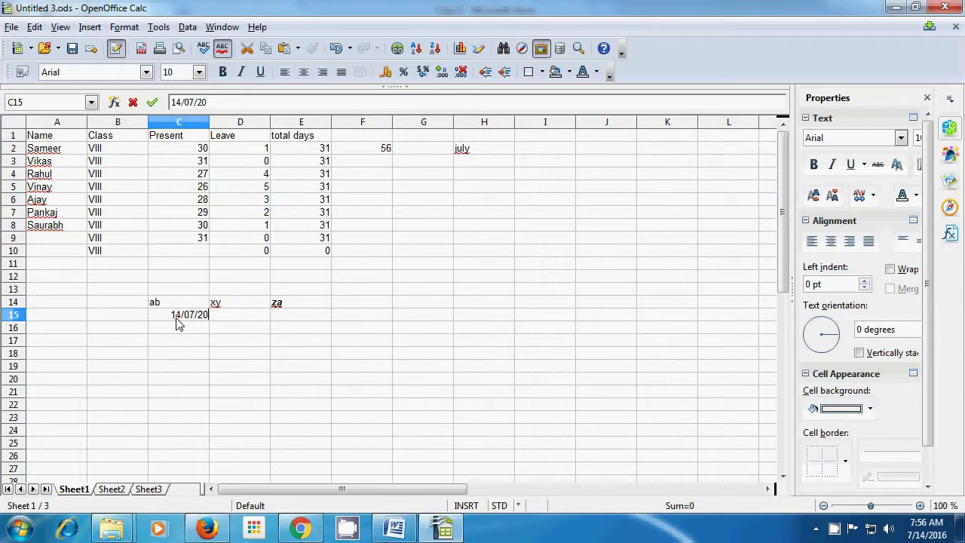
{"action": "type", "text": "16"}
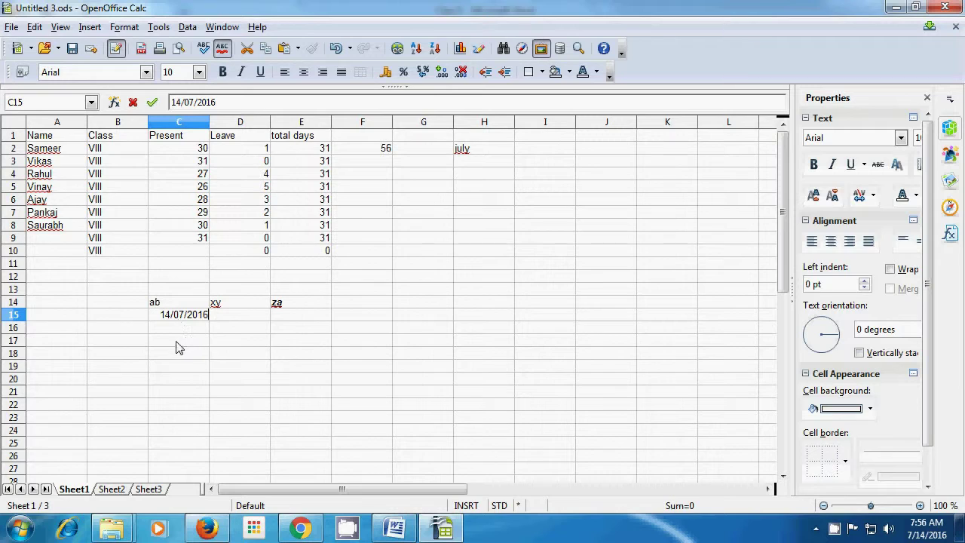
{"action": "left_click", "coordinate": [181, 343]}
- Split the date in cell C15 with Text to Columns, using only the custom separator "/"
{"action": "left_click", "coordinate": [180, 317]}
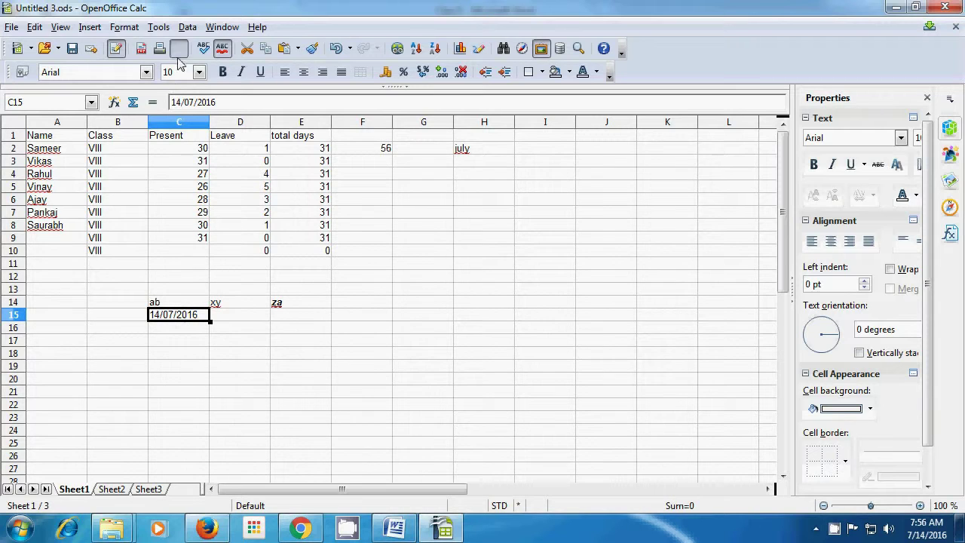
{"action": "left_click", "coordinate": [187, 27]}
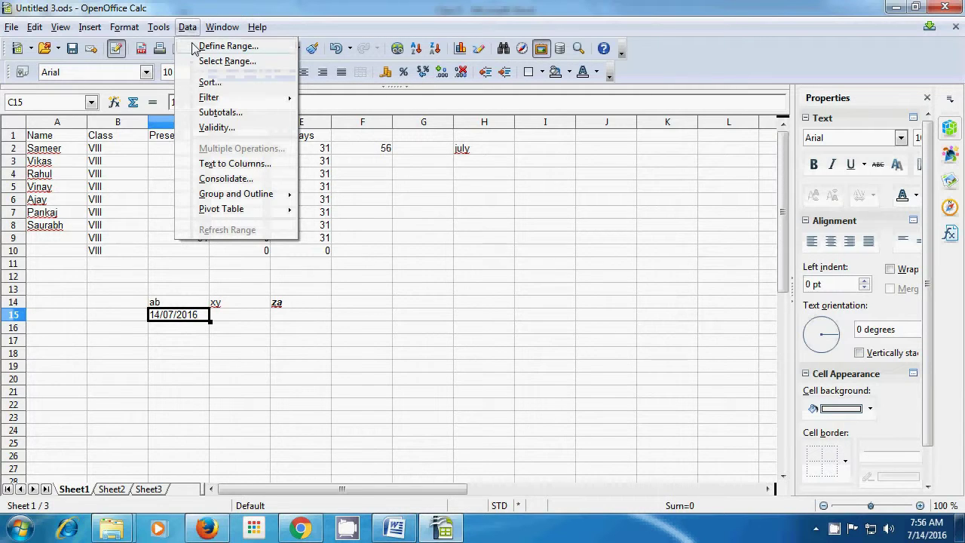
{"action": "left_click", "coordinate": [223, 166]}
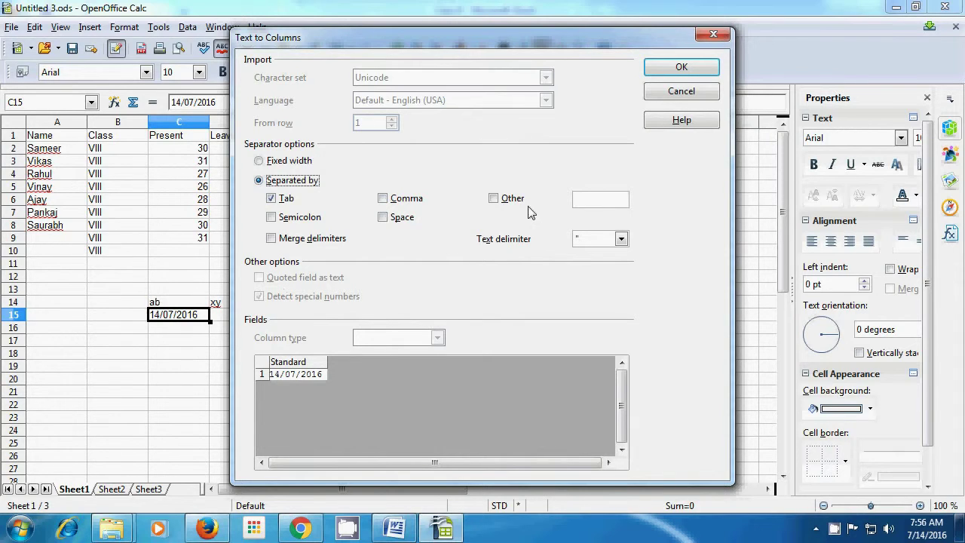
{"action": "left_click", "coordinate": [496, 205]}
{"action": "left_click", "coordinate": [279, 205]}
{"action": "left_click", "coordinate": [581, 200]}
{"action": "type", "text": "/"}
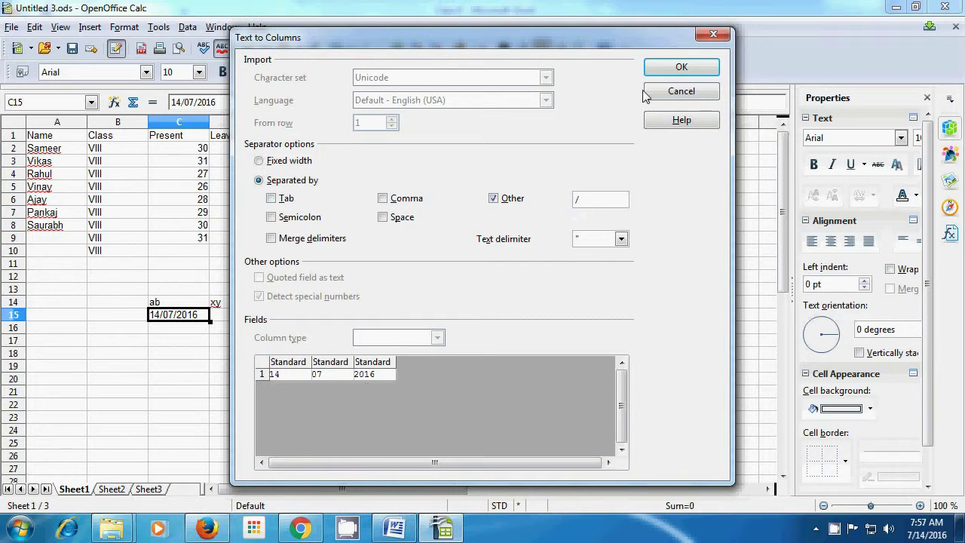
{"action": "left_click", "coordinate": [663, 70]}
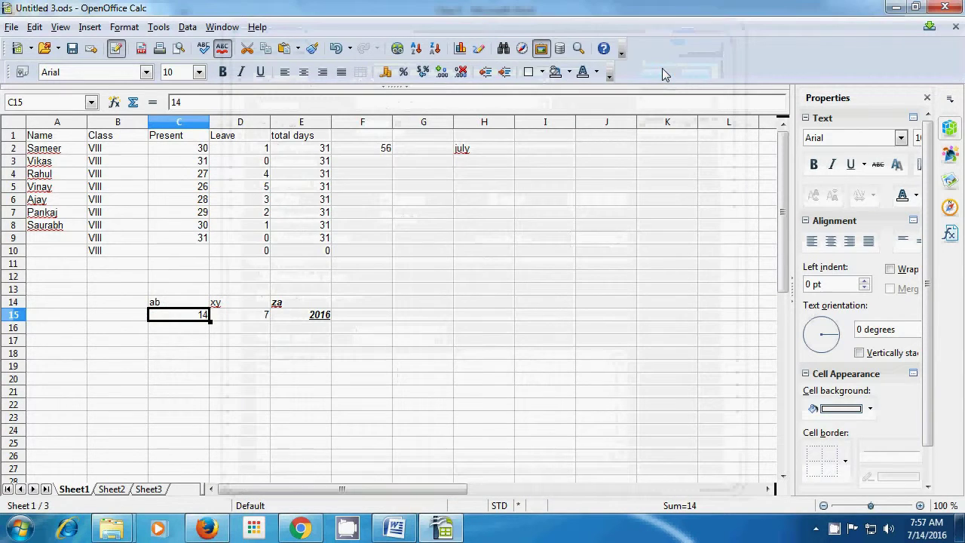
{"action": "left_click", "coordinate": [275, 382]}
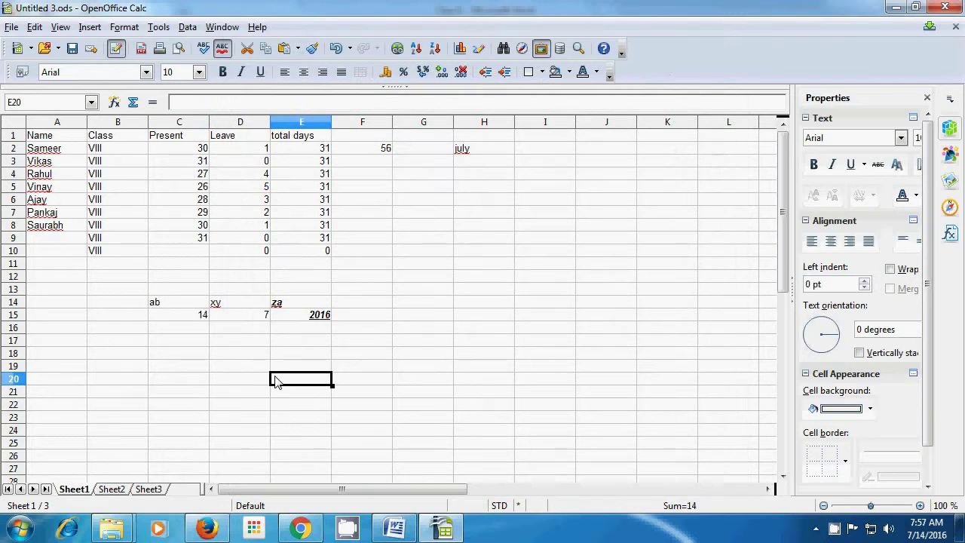
- Enter the text computer.shiksha in cell C17
{"action": "left_click", "coordinate": [158, 341]}
{"action": "type", "text": "compu"}
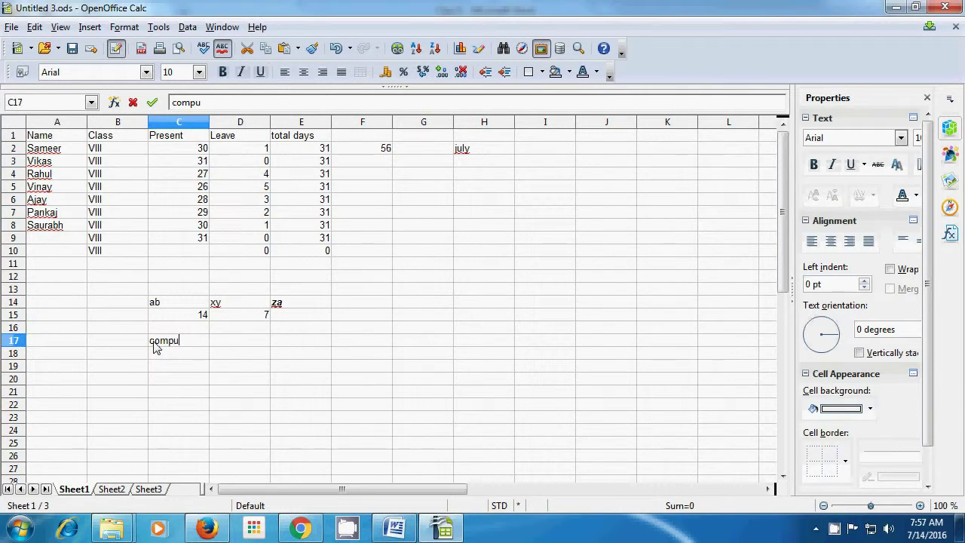
{"action": "type", "text": "ter."}
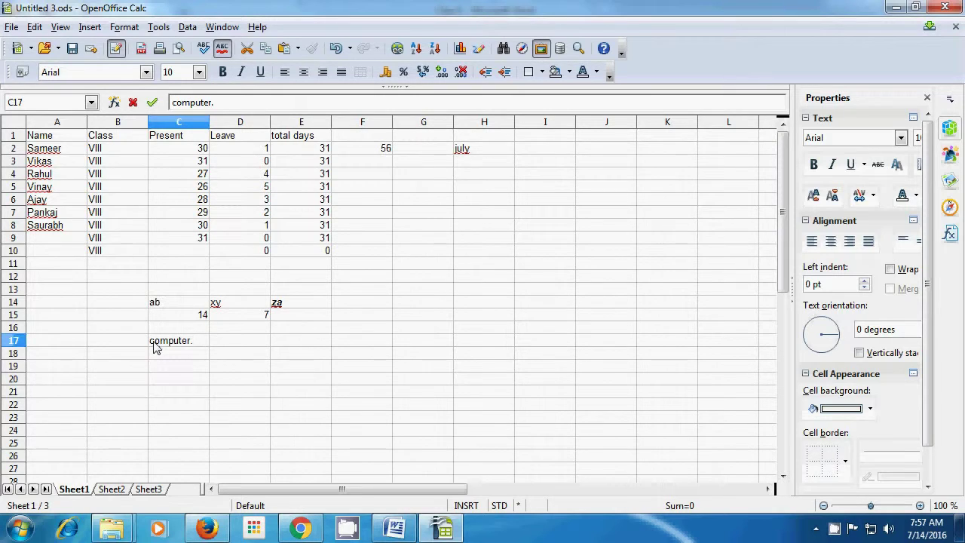
{"action": "type", "text": "shiksha"}
{"action": "key", "text": "Return"}
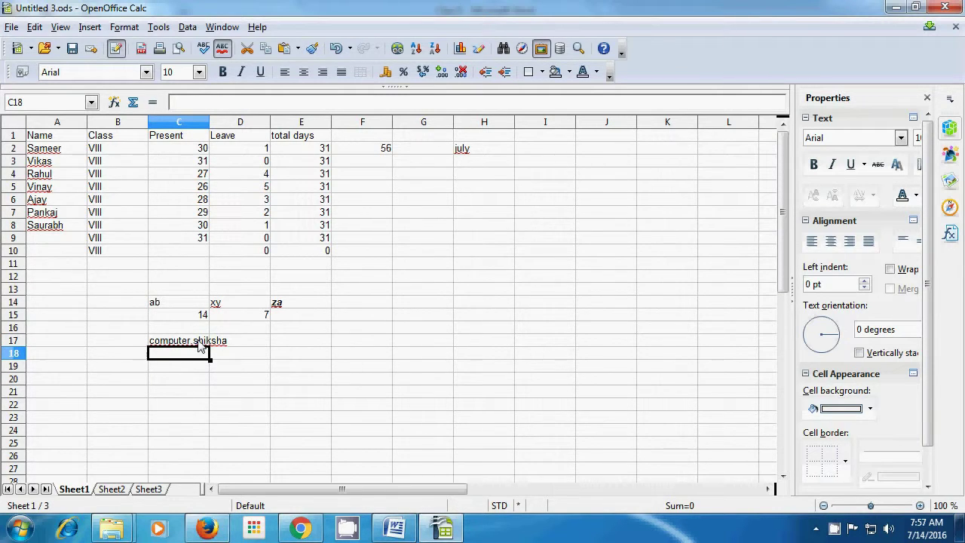
- Split the text in cell C17 with Text to Columns, using only the custom separator "." instead of tab
{"action": "left_click", "coordinate": [175, 341]}
{"action": "left_click", "coordinate": [189, 28]}
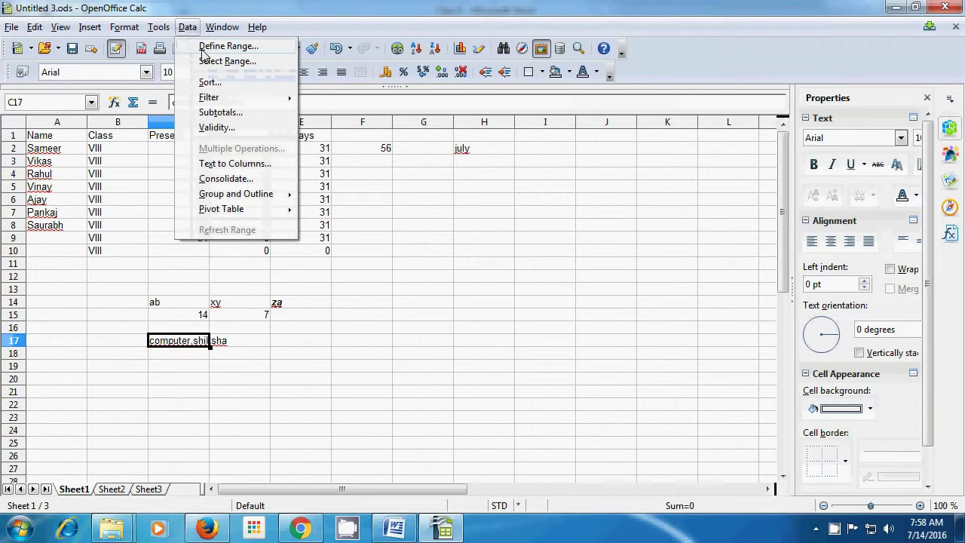
{"action": "left_click", "coordinate": [223, 164]}
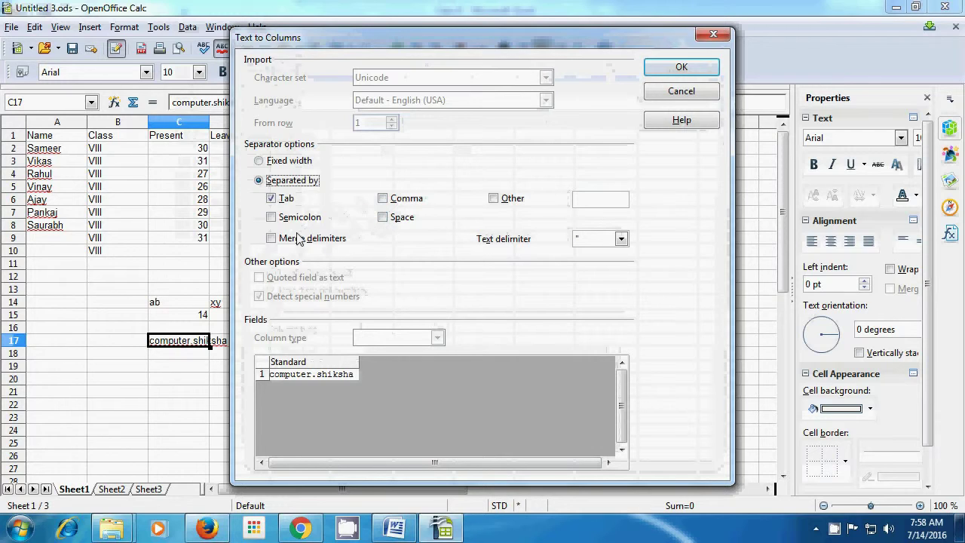
{"action": "left_click", "coordinate": [272, 198]}
{"action": "left_click", "coordinate": [582, 200]}
{"action": "type", "text": "."}
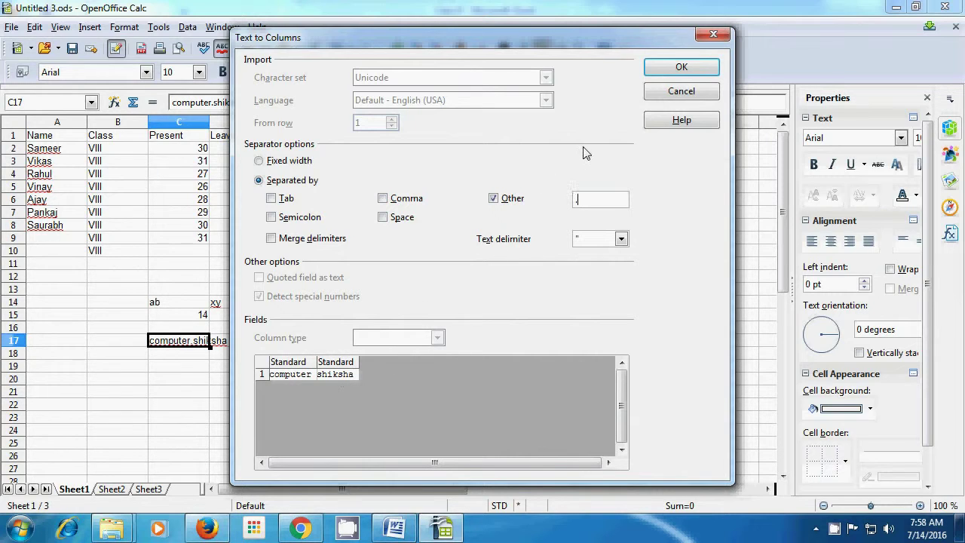
{"action": "left_click", "coordinate": [668, 72]}
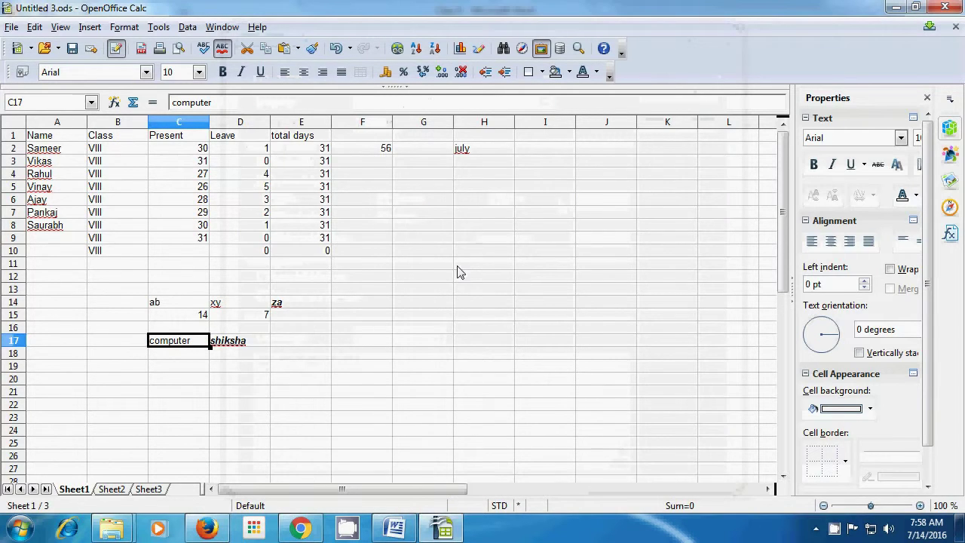
{"action": "left_click", "coordinate": [264, 369]}
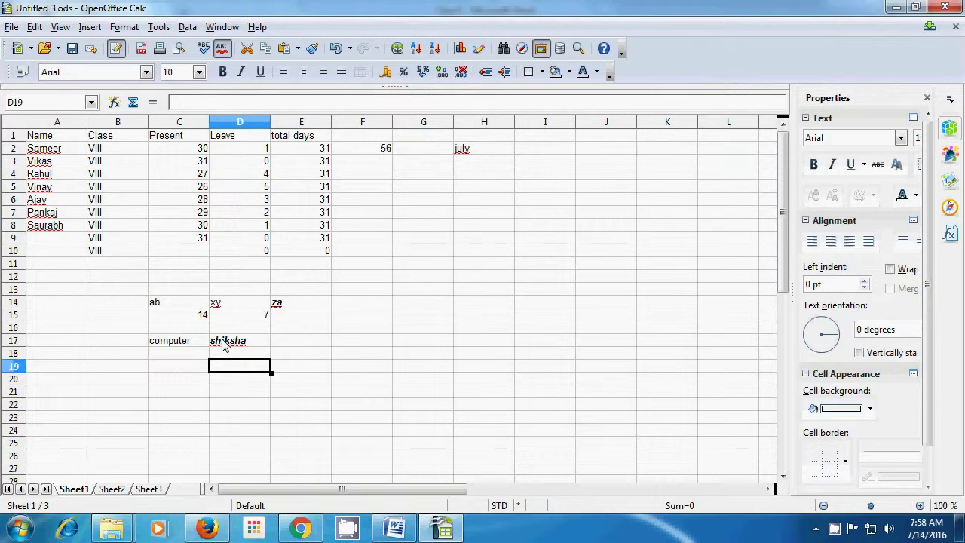
{"action": "left_click", "coordinate": [316, 345]}
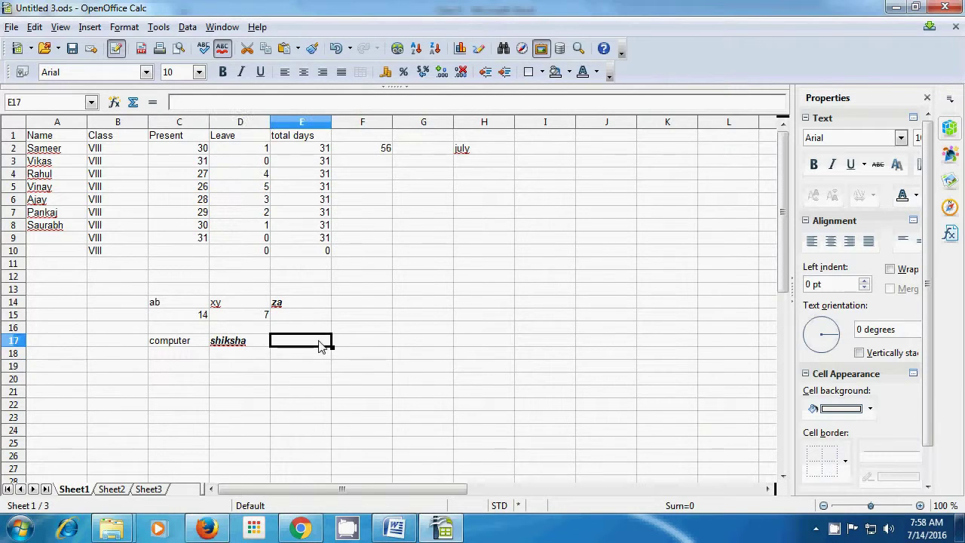
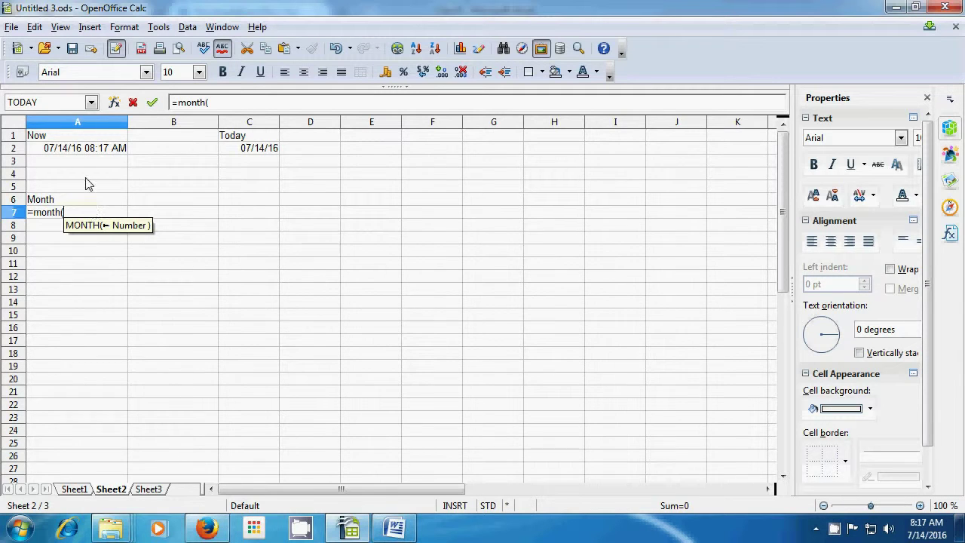
- Complete the MONTH formula in cell A7 of Sheet2 as =month(A2)
{"action": "left_click", "coordinate": [79, 153]}
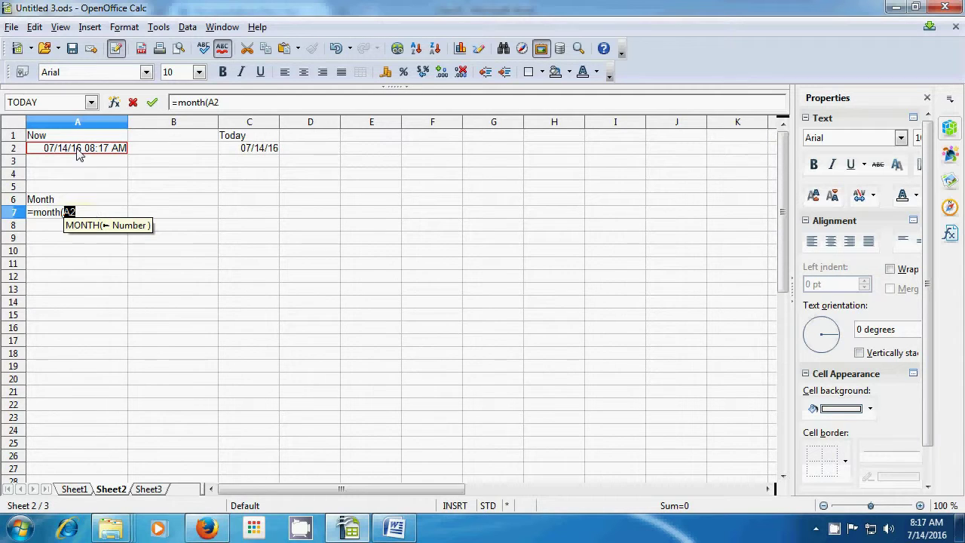
{"action": "type", "text": ")"}
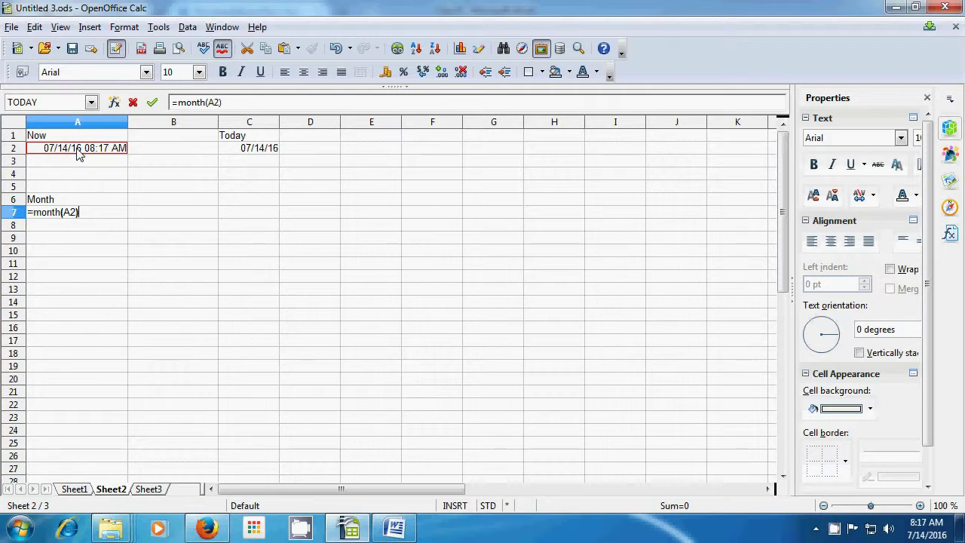
{"action": "key", "text": "Return"}
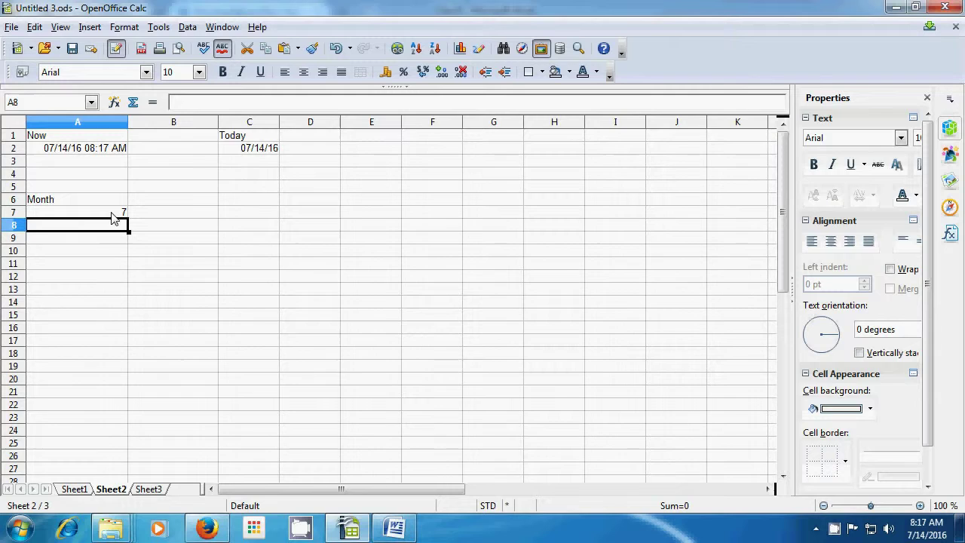
{"action": "left_click", "coordinate": [185, 269]}
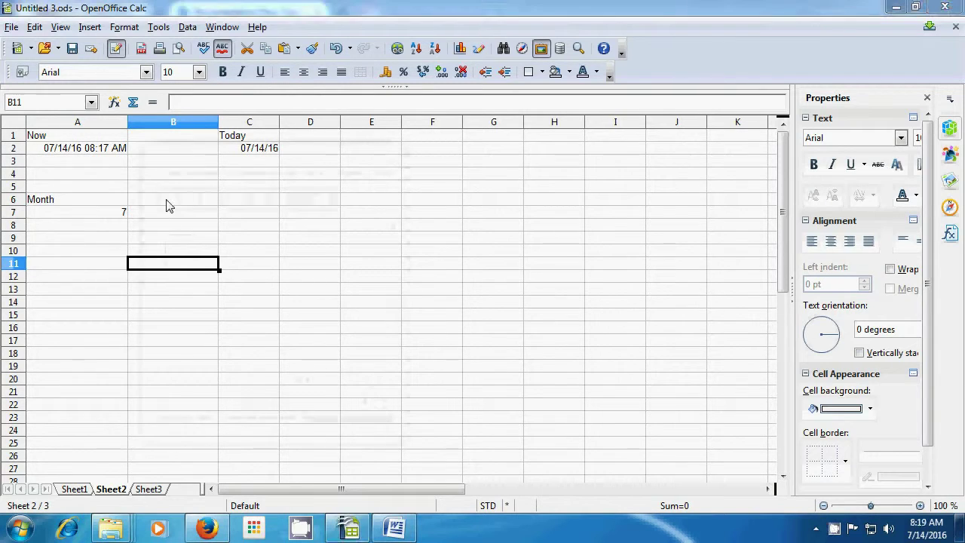
- Enter the heading Day in cell B6, beside the Month heading
{"action": "left_click", "coordinate": [168, 202]}
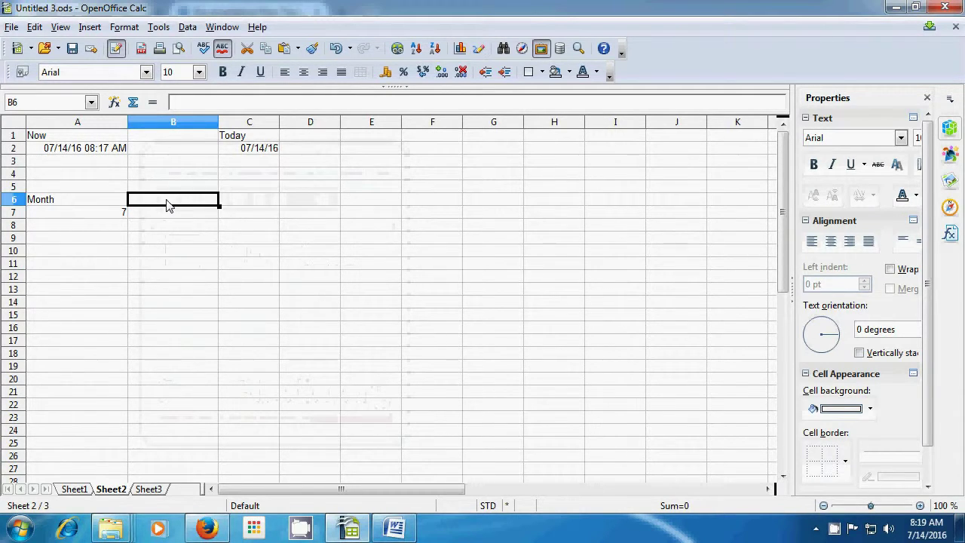
{"action": "type", "text": "Day"}
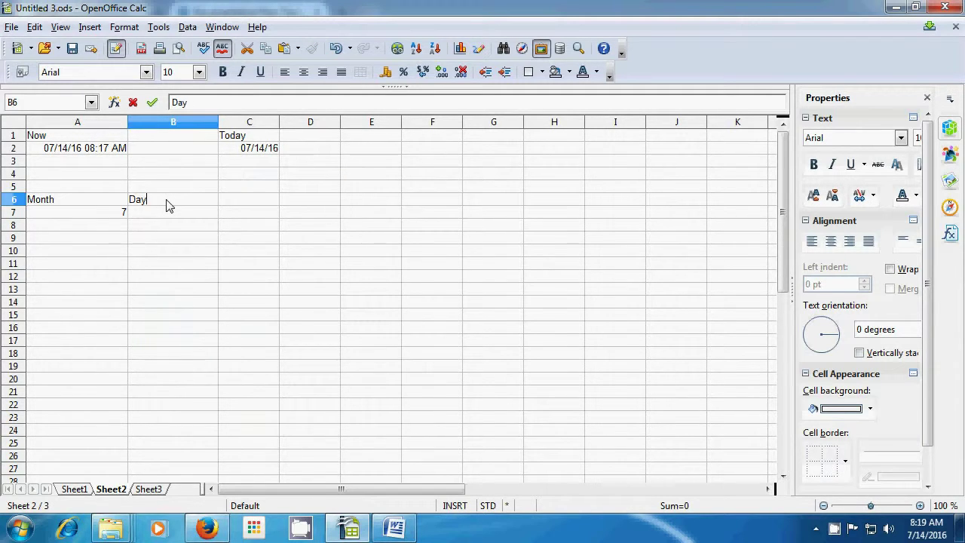
{"action": "type", "text": "("}
{"action": "key", "text": "BackSpace"}
- Extract the day from the date in A2 by entering =Day(A2) in cell B7
{"action": "left_click", "coordinate": [169, 213]}
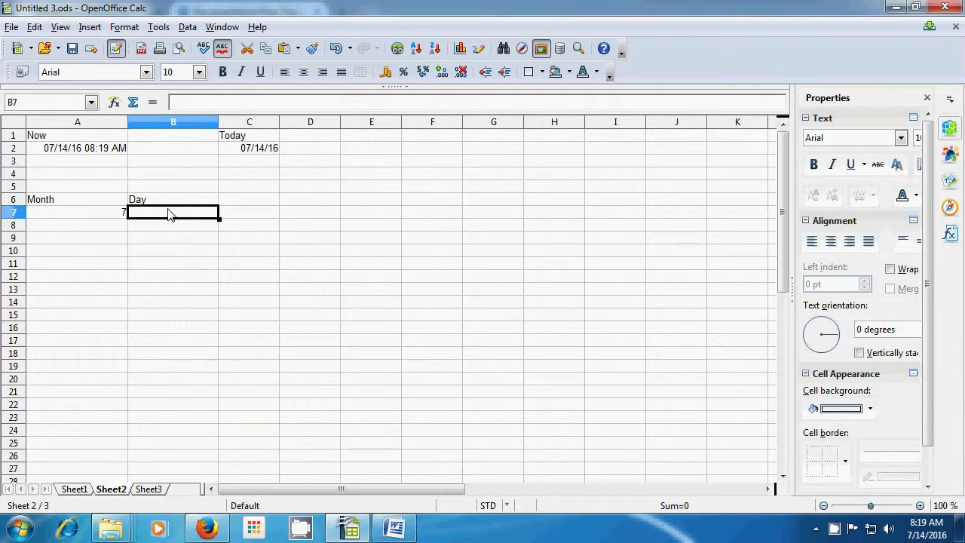
{"action": "type", "text": "=Day"}
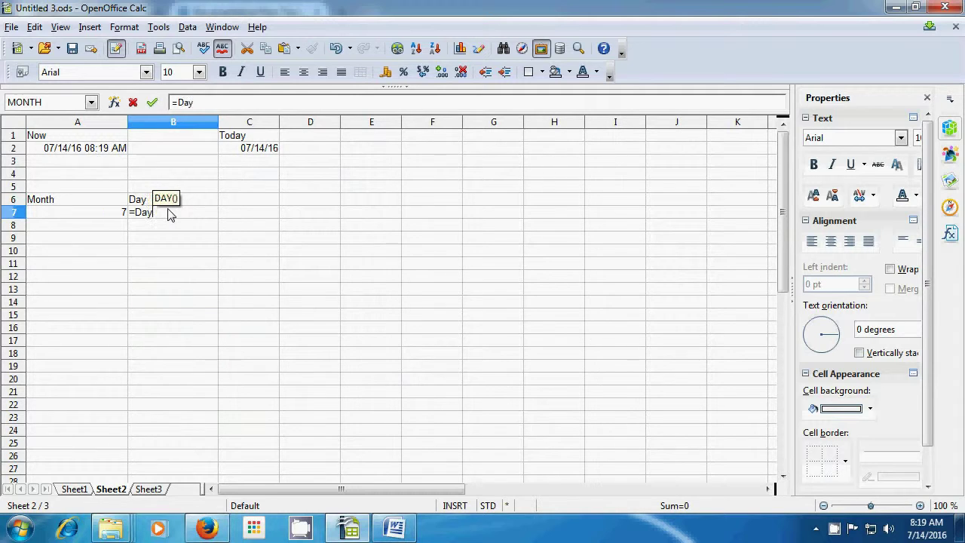
{"action": "type", "text": "("}
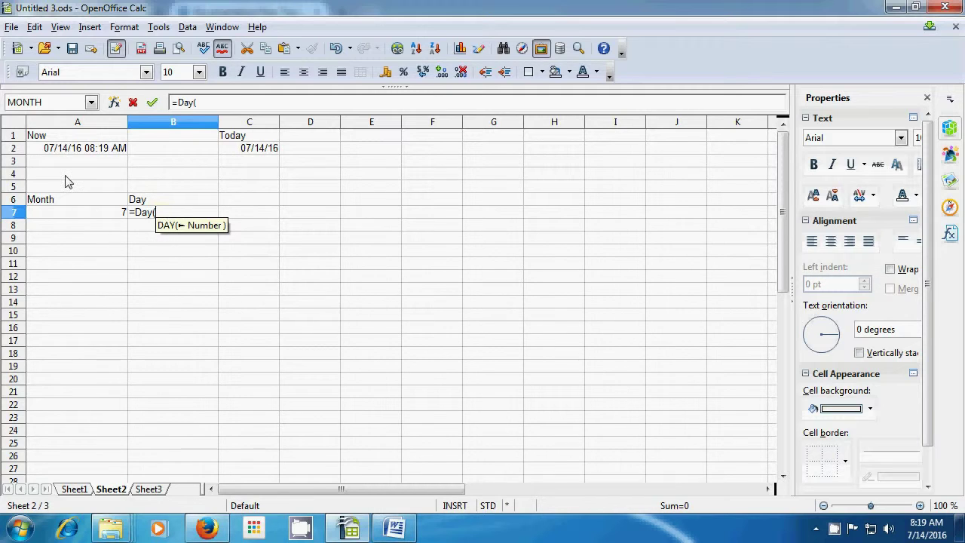
{"action": "left_click", "coordinate": [64, 151]}
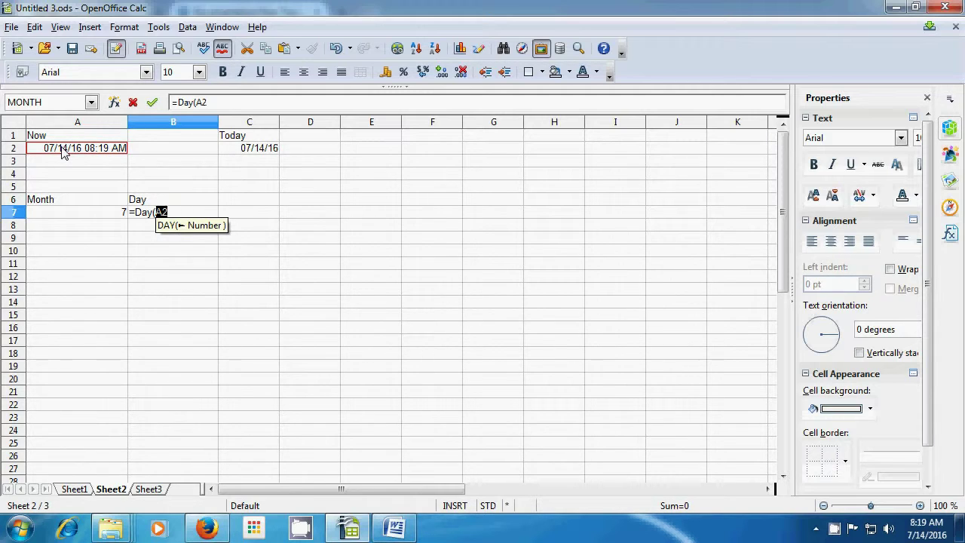
{"action": "type", "text": ")"}
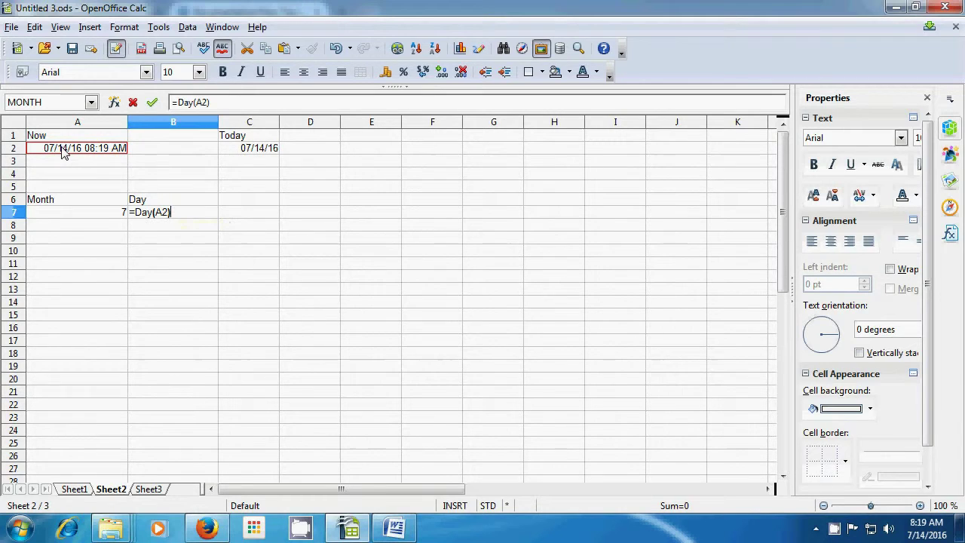
{"action": "key", "text": "Return"}
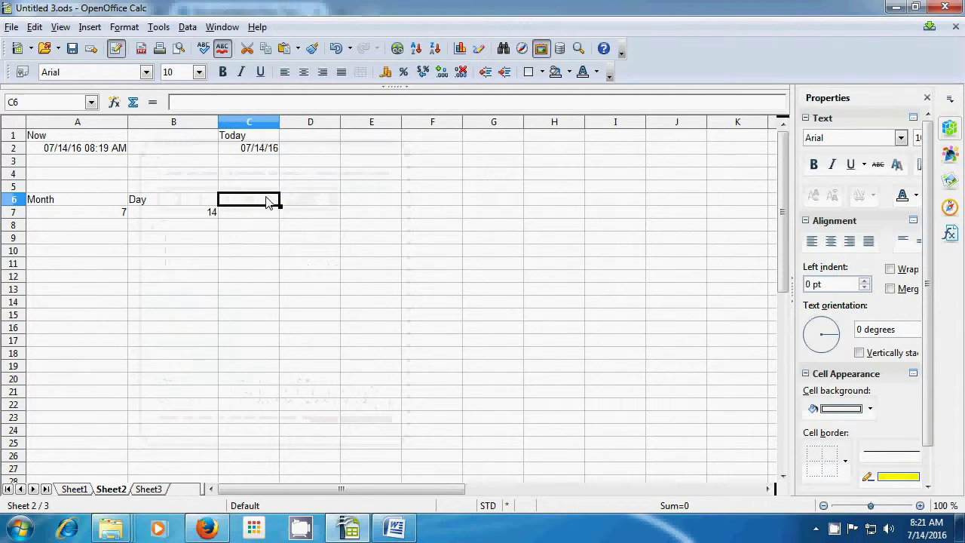
{"action": "type", "text": "M"}
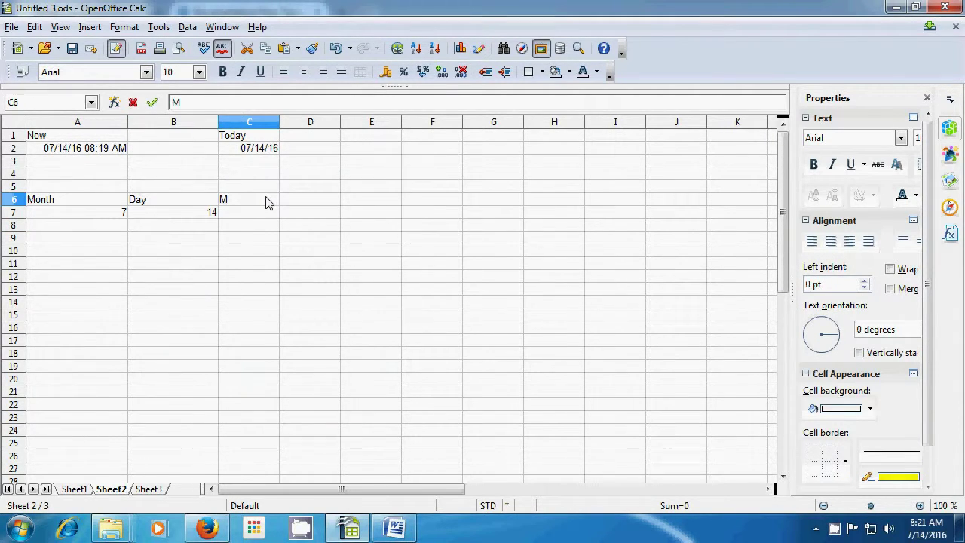
{"action": "type", "text": "onth"}
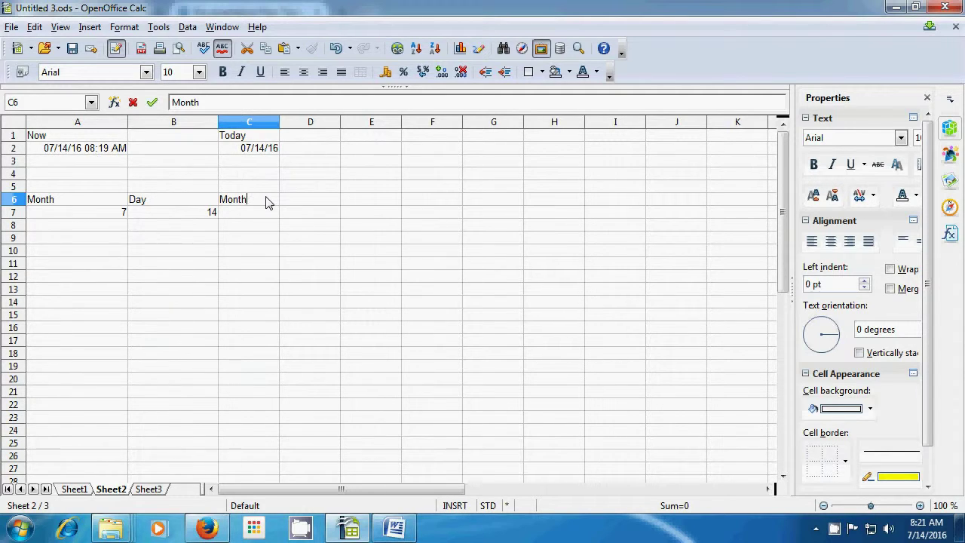
{"action": "key", "text": "BackSpace"}
{"action": "key", "text": "BackSpace"}
{"action": "key", "text": "BackSpace"}
{"action": "key", "text": "BackSpace"}
{"action": "key", "text": "BackSpace"}
- Enter the heading Year in cell C6 and the formula =year(A2) in cell C7 below it
{"action": "type", "text": "Year"}
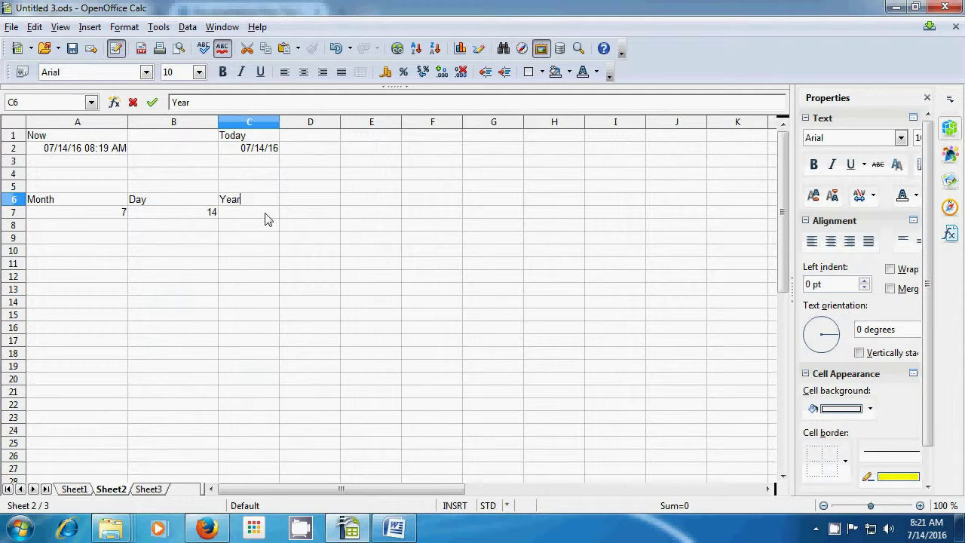
{"action": "left_click", "coordinate": [266, 217]}
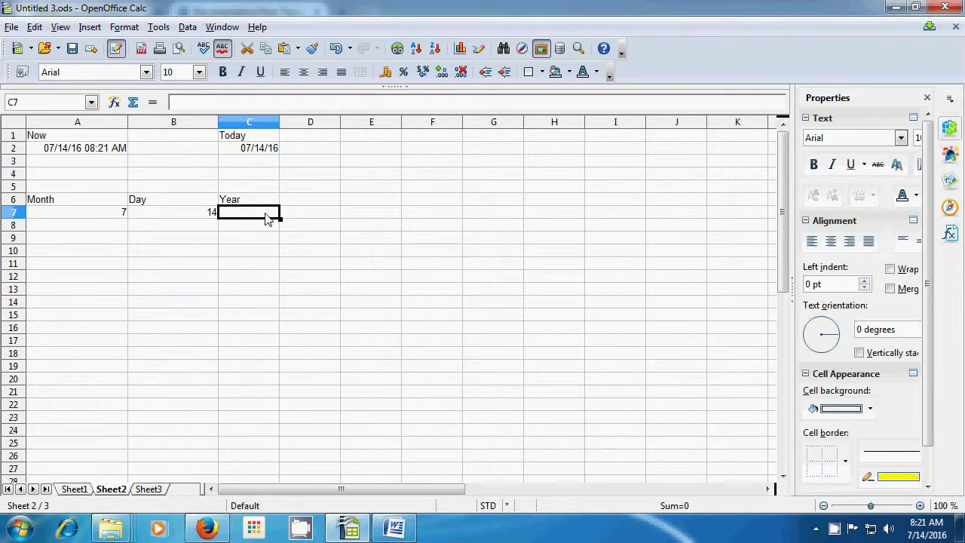
{"action": "type", "text": "="}
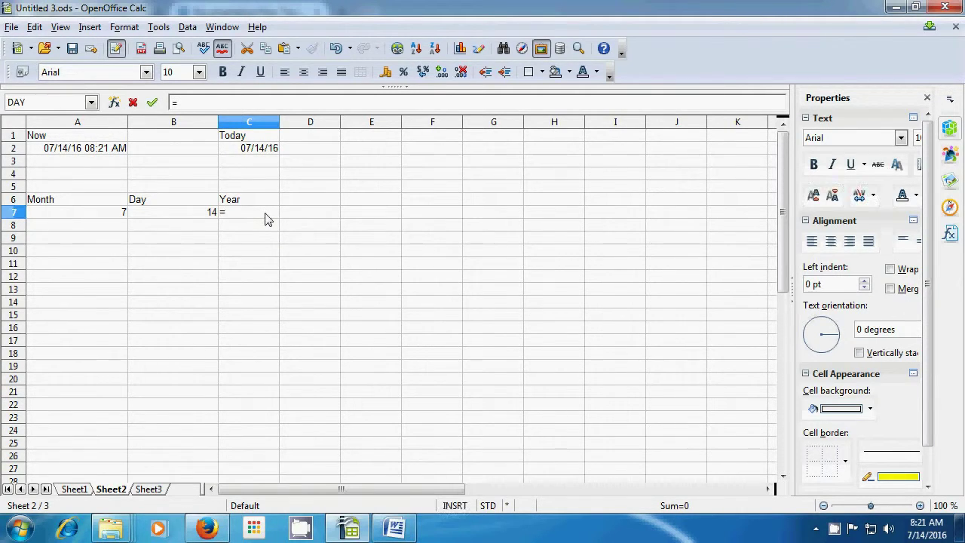
{"action": "type", "text": "year("}
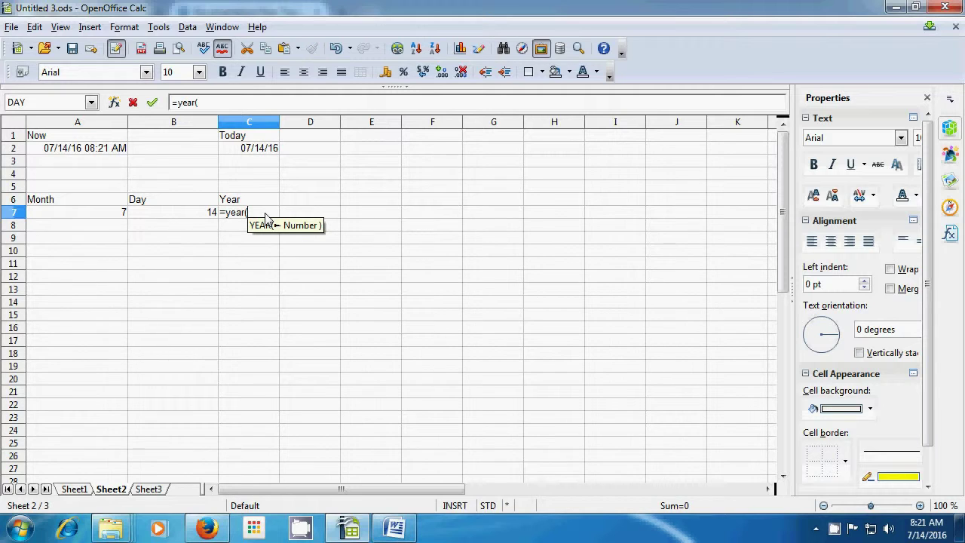
{"action": "left_click", "coordinate": [95, 155]}
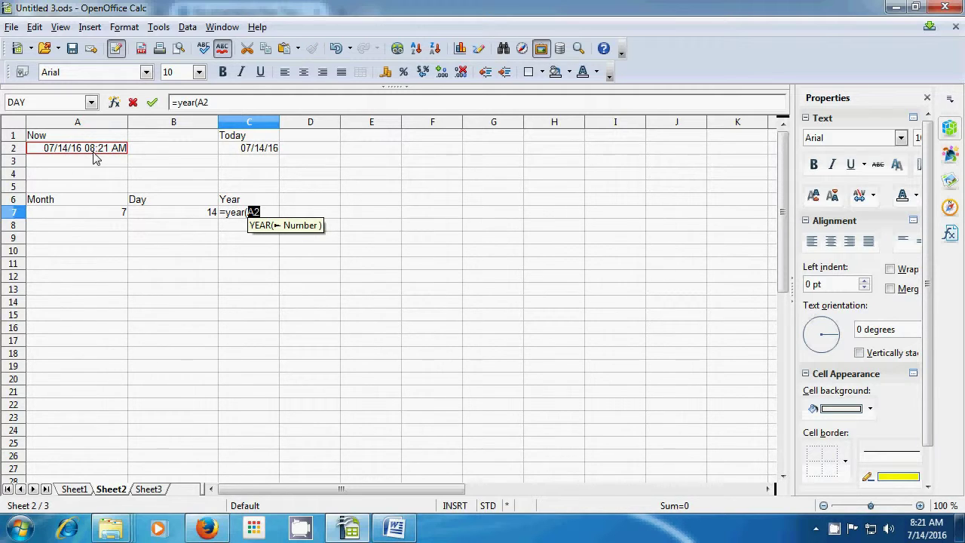
{"action": "type", "text": ")"}
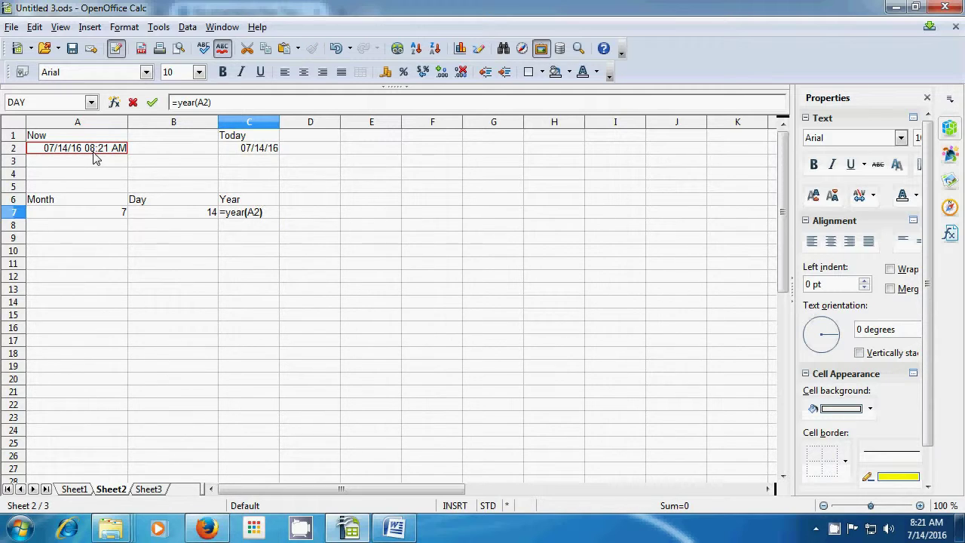
{"action": "key", "text": "Return"}
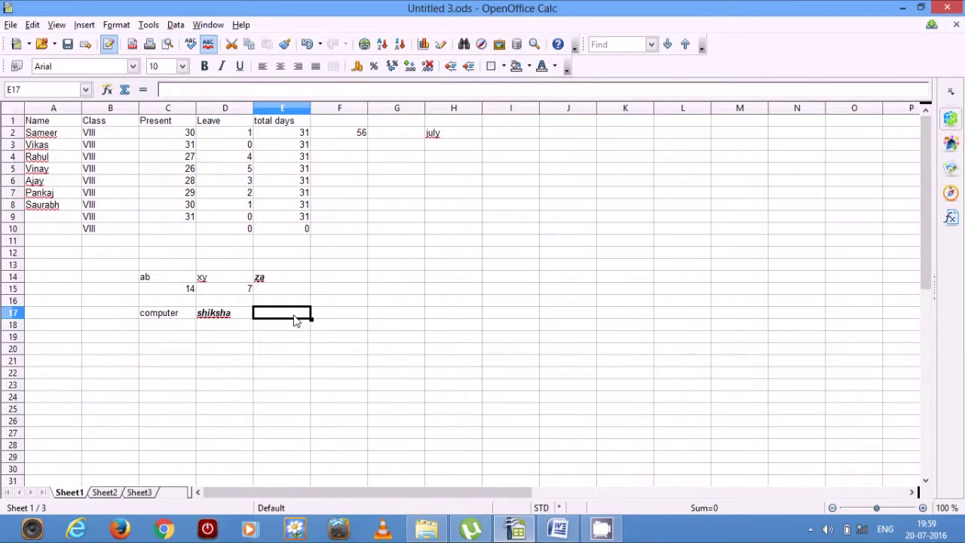
- Enter the label average in cell E17 of Sheet1
{"action": "type", "text": "ave"}
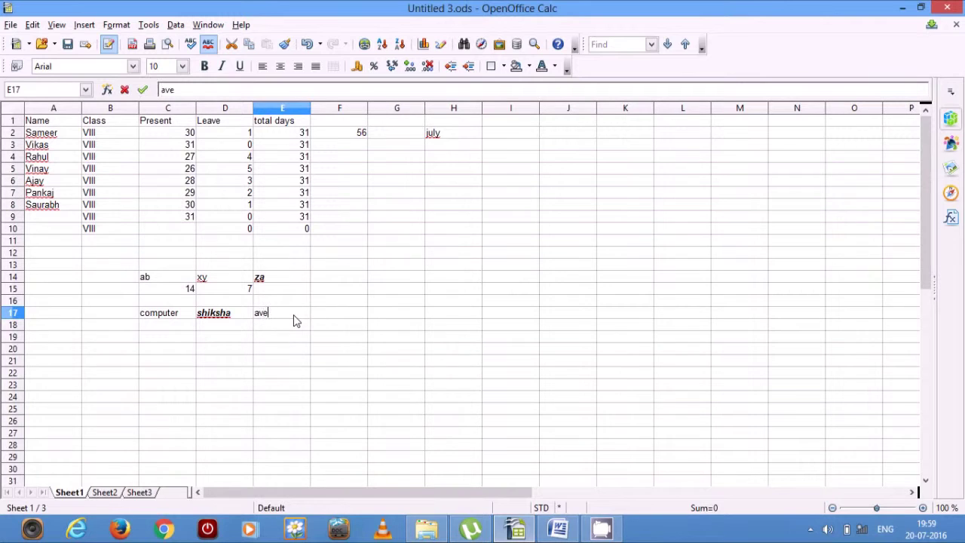
{"action": "type", "text": "rage"}
{"action": "key", "text": "Return"}
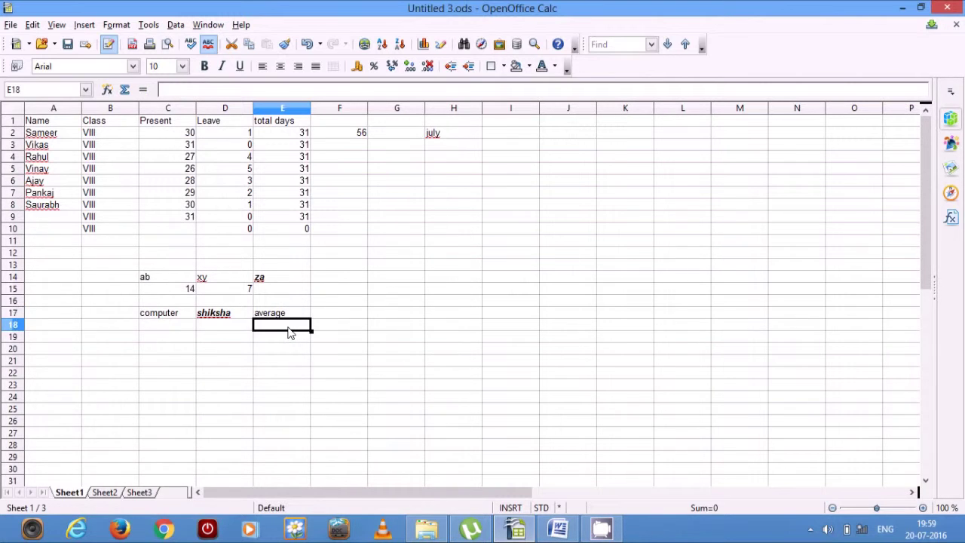
- Enter the values 60, 70 and 80 in cells B19, C19 and D19
{"action": "left_click", "coordinate": [117, 340]}
{"action": "type", "text": "60"}
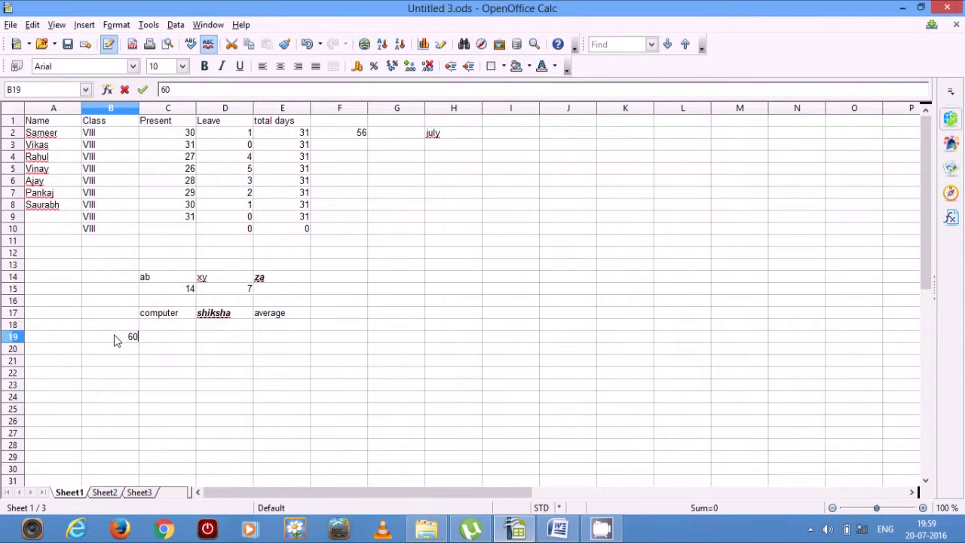
{"action": "left_click", "coordinate": [161, 339]}
{"action": "type", "text": "70"}
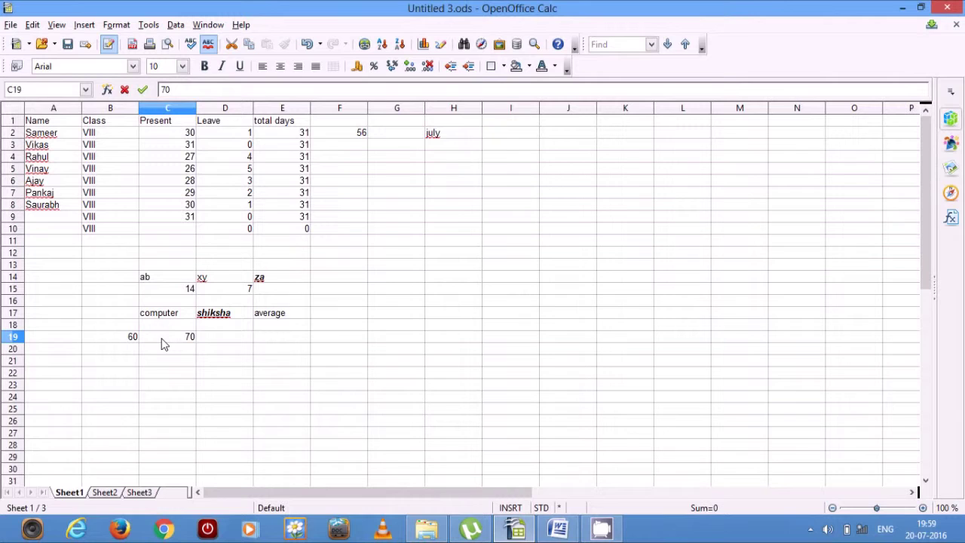
{"action": "left_click", "coordinate": [218, 342]}
{"action": "type", "text": "80"}
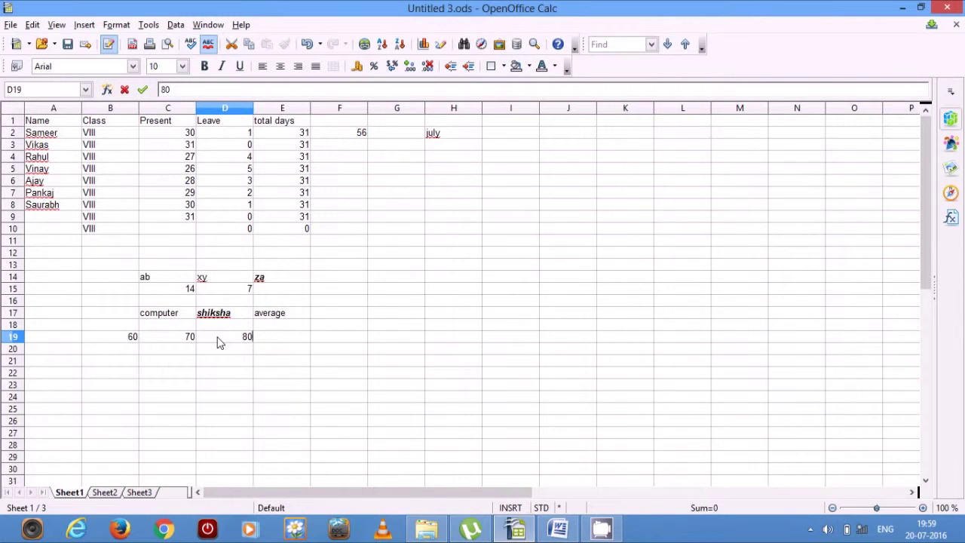
- Calculate the average of the three values in row 19 by entering =average(B19:D19) in cell E19
{"action": "double_click", "coordinate": [269, 337]}
{"action": "type", "text": "="}
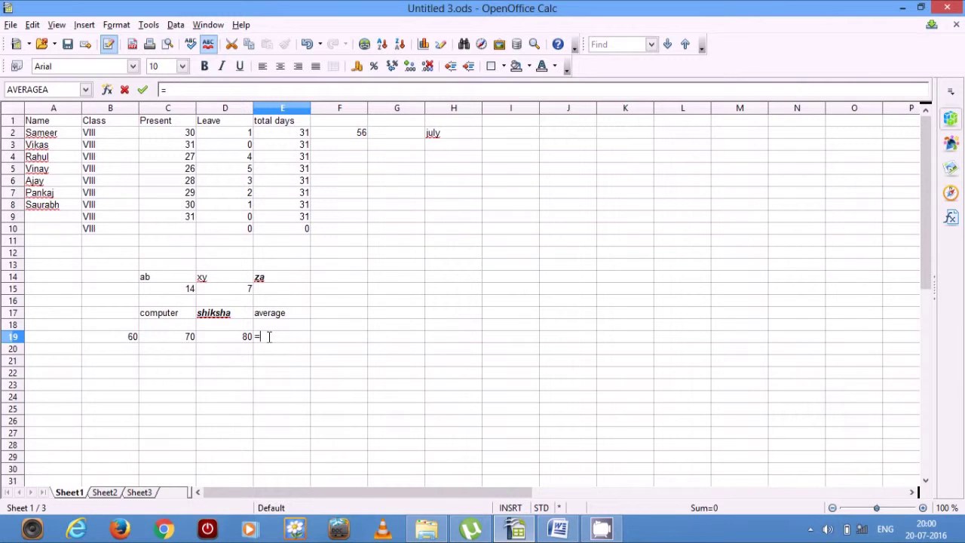
{"action": "type", "text": "av"}
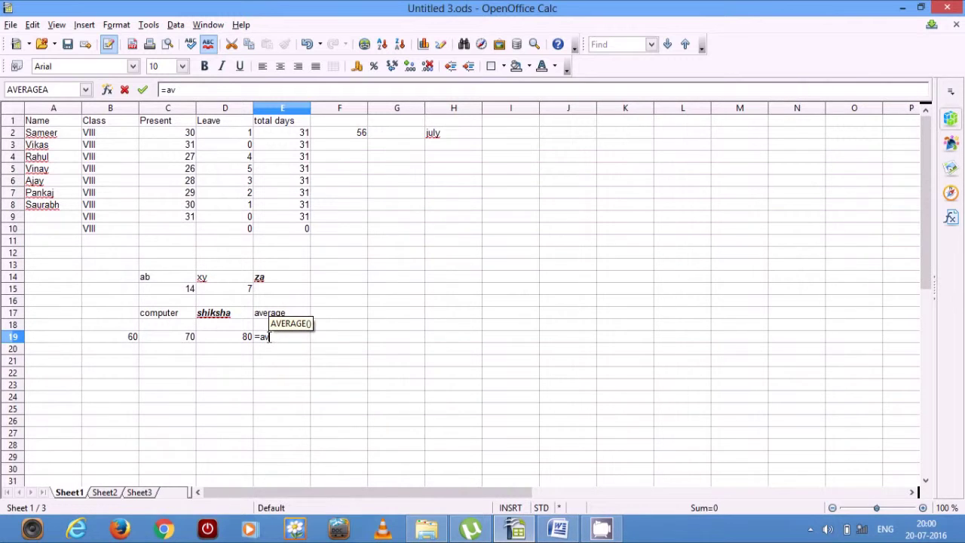
{"action": "type", "text": "era"}
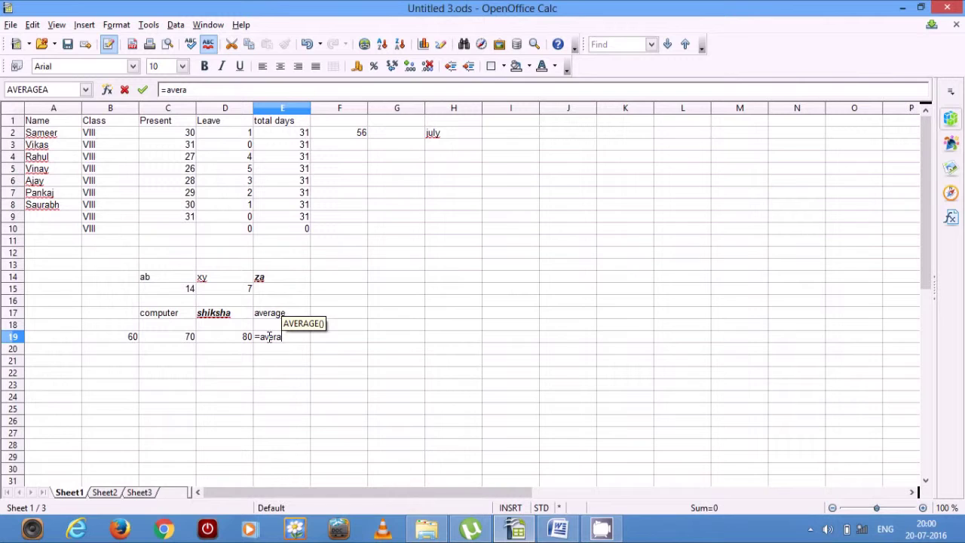
{"action": "type", "text": "ge"}
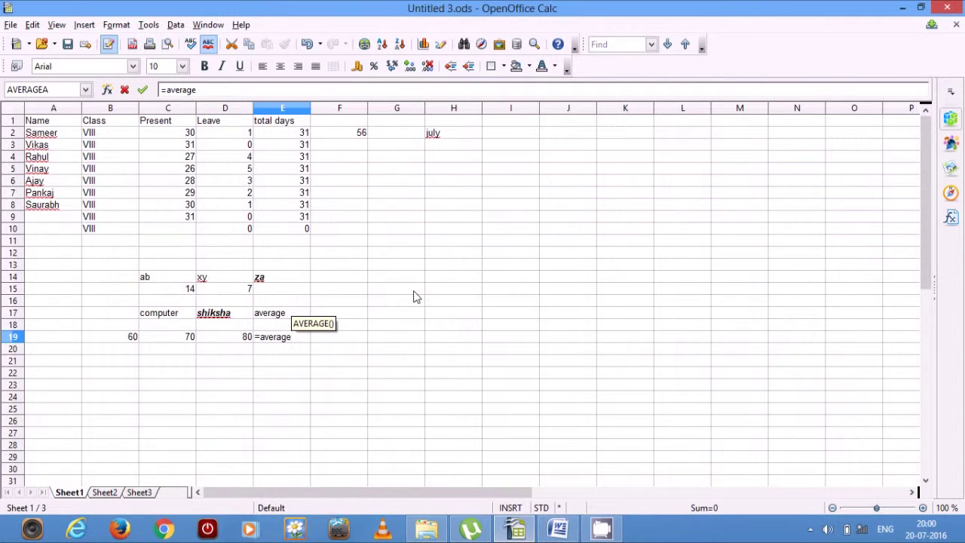
{"action": "type", "text": "("}
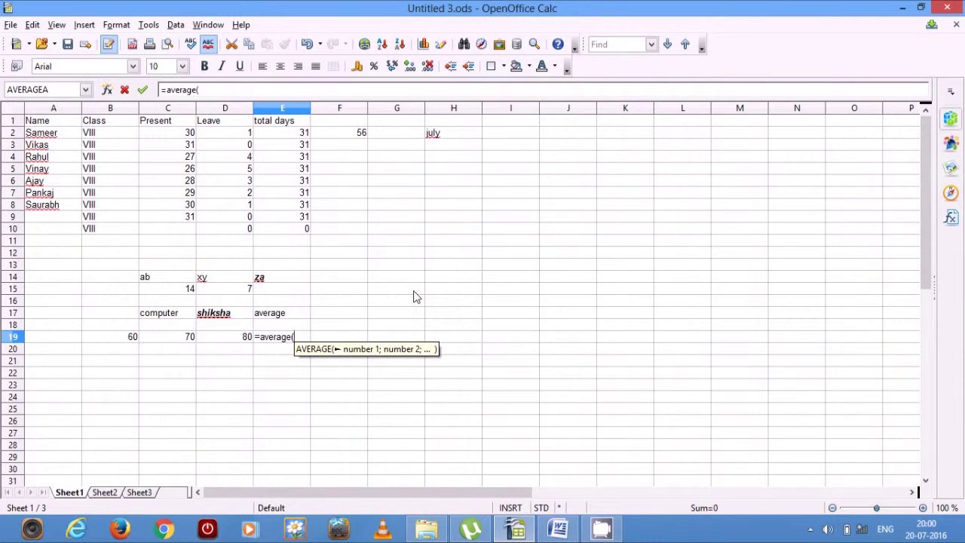
{"action": "left_click", "coordinate": [133, 339]}
{"action": "left_click_drag", "start_coordinate": [132, 339], "coordinate": [225, 340]}
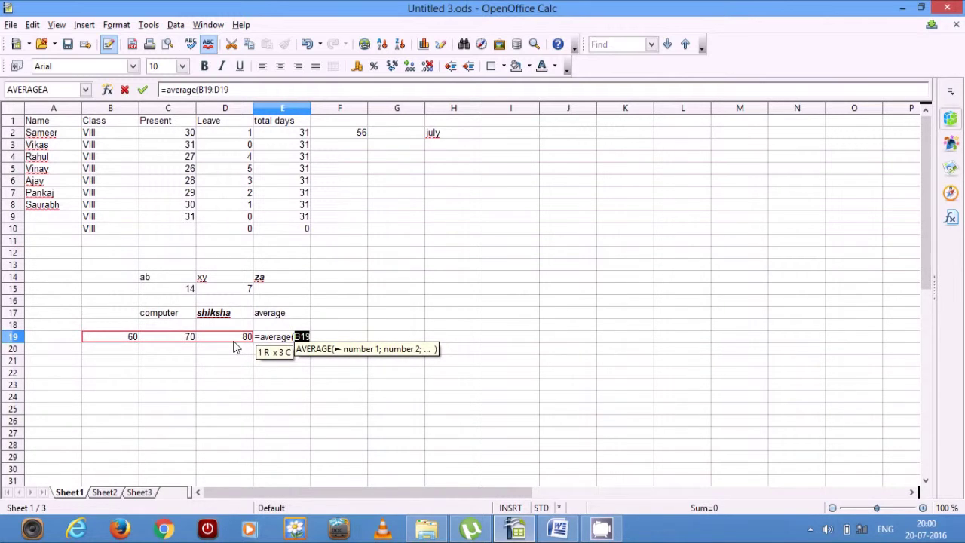
{"action": "type", "text": ")"}
{"action": "left_click_drag", "start_coordinate": [234, 347], "coordinate": [234, 347]}
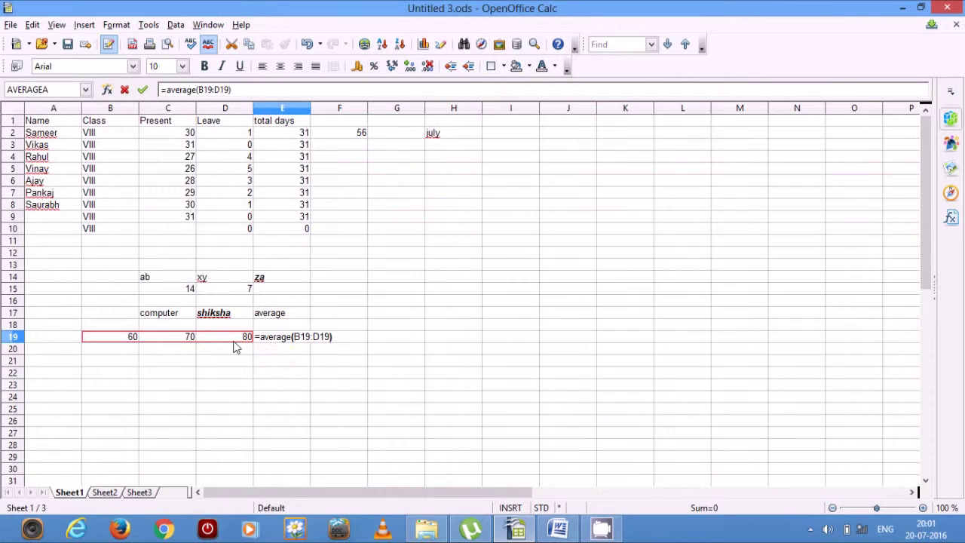
{"action": "key", "text": "Return"}
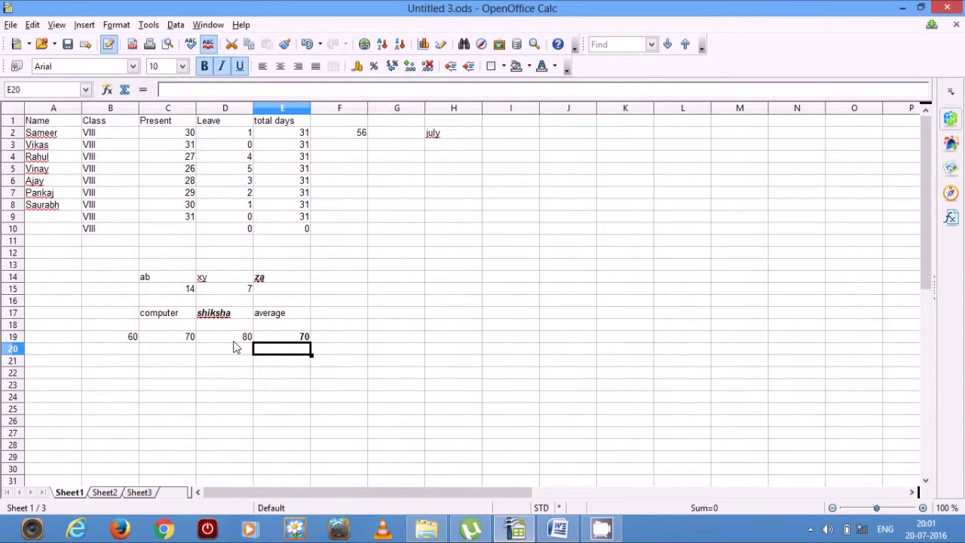
{"action": "left_click", "coordinate": [296, 339]}
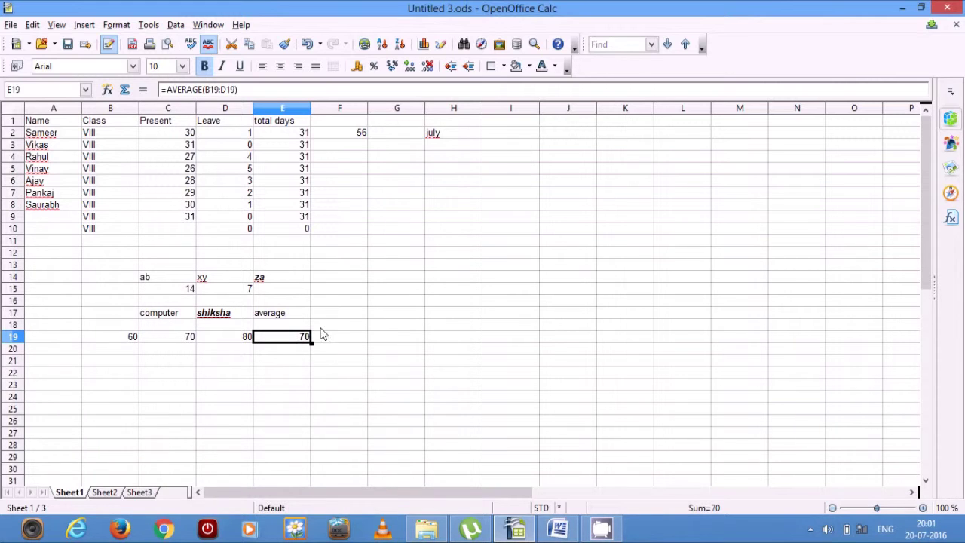
- Enter the label averagea in cell F17, beside the average label
{"action": "left_click", "coordinate": [341, 318]}
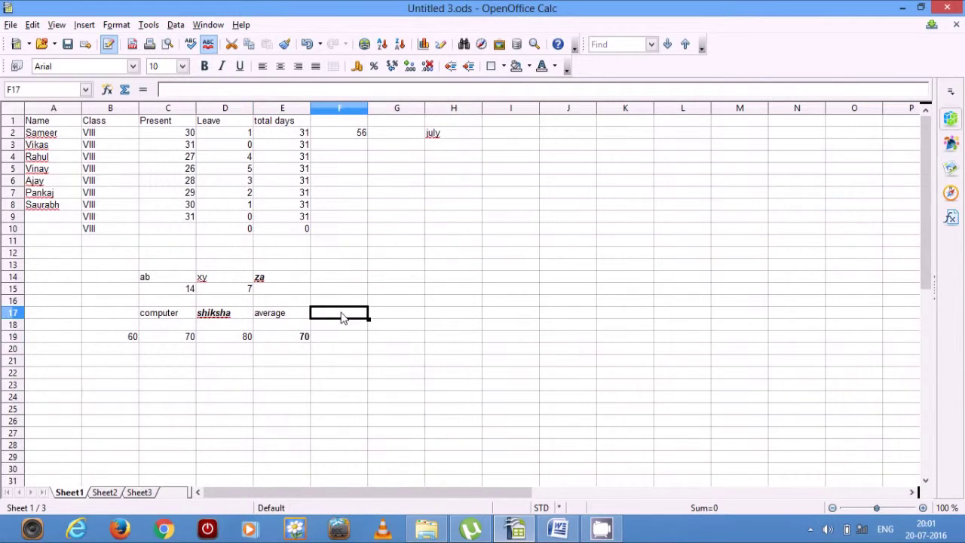
{"action": "type", "text": "avera"}
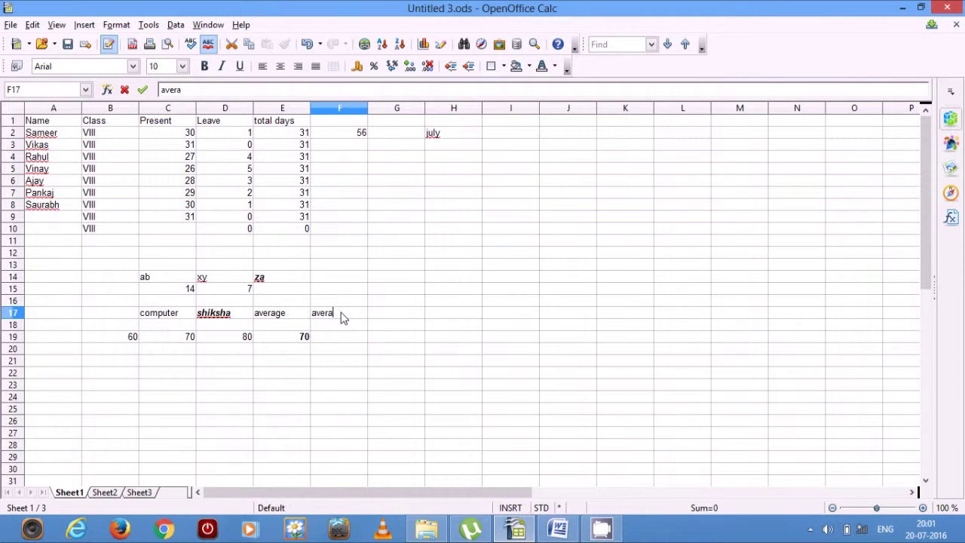
{"action": "type", "text": "gea"}
- Enter the text a in cell B21 and the value 50 in both C21 and D21
{"action": "left_click", "coordinate": [130, 363]}
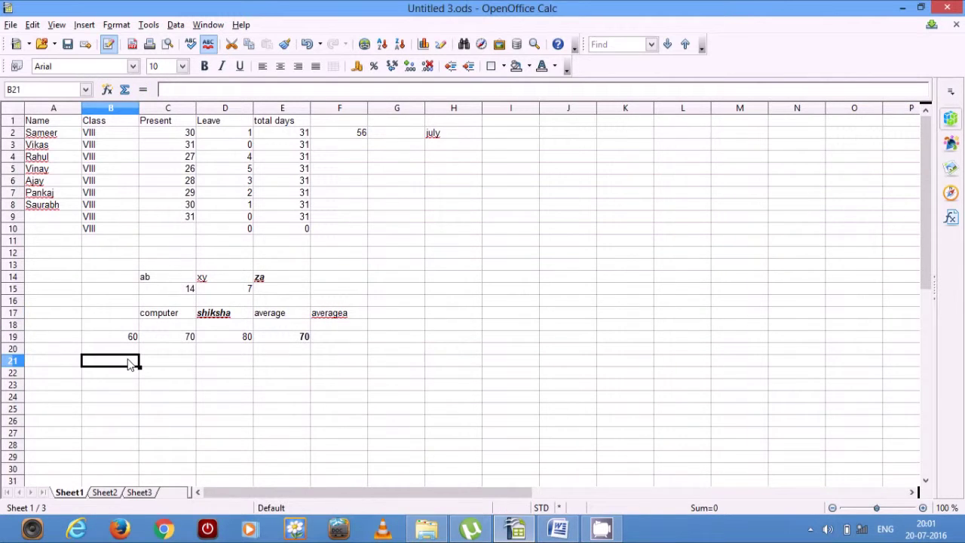
{"action": "type", "text": "a"}
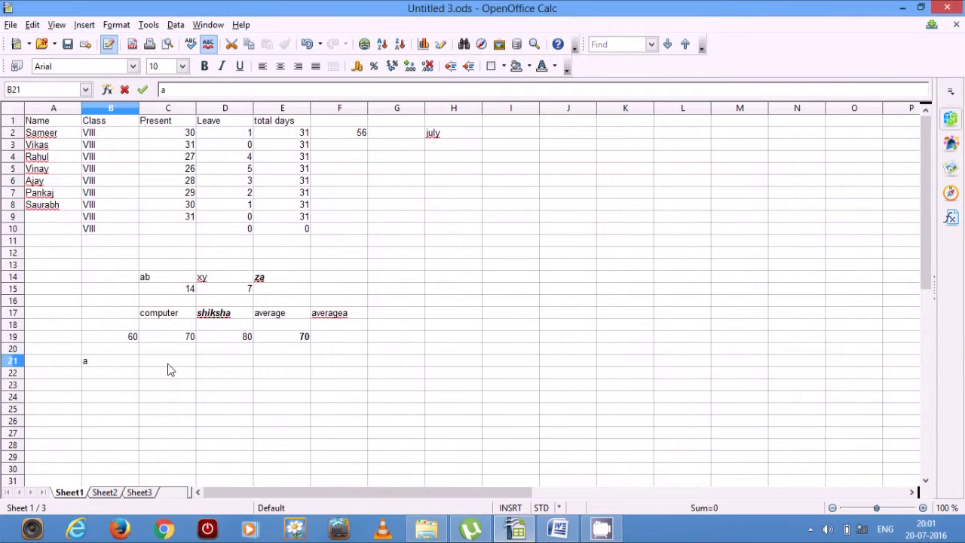
{"action": "left_click", "coordinate": [170, 368]}
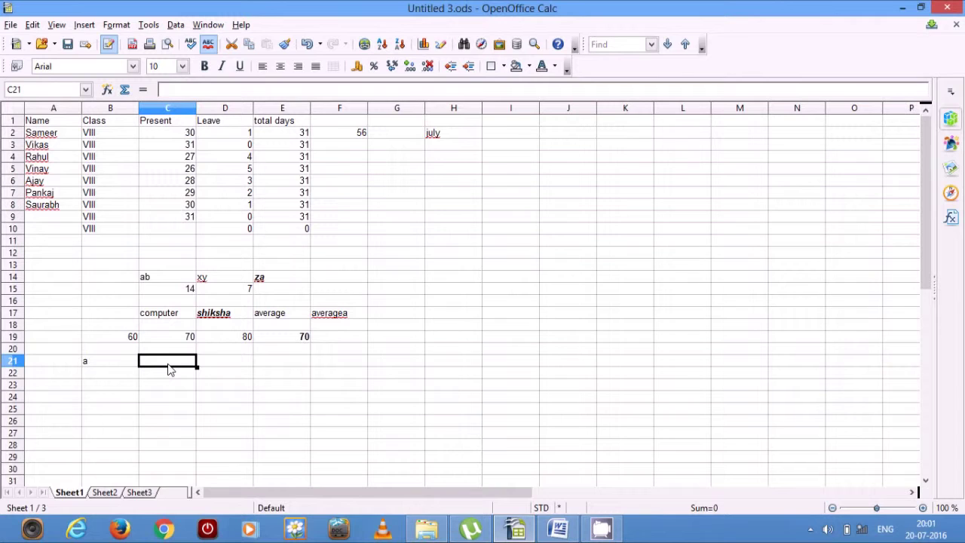
{"action": "type", "text": "50"}
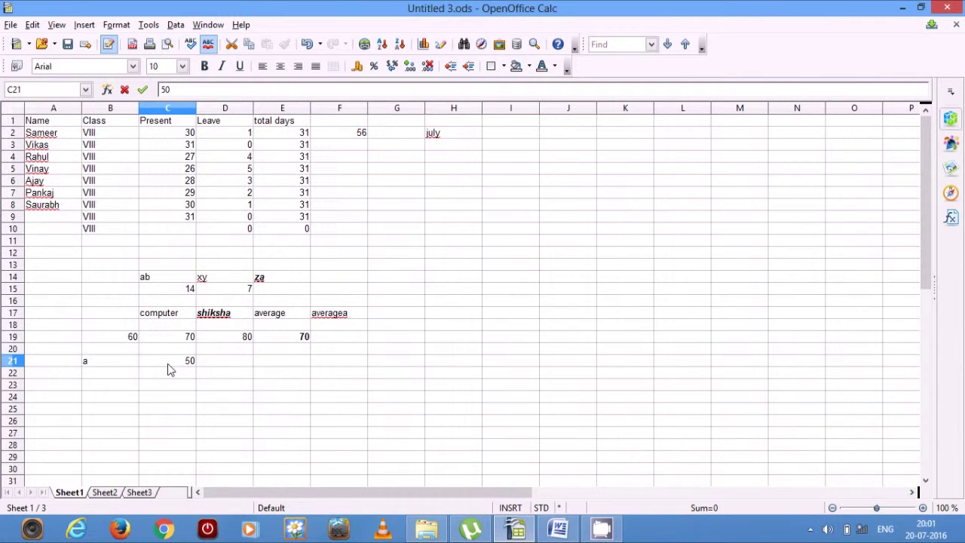
{"action": "left_click", "coordinate": [215, 361]}
{"action": "type", "text": "50"}
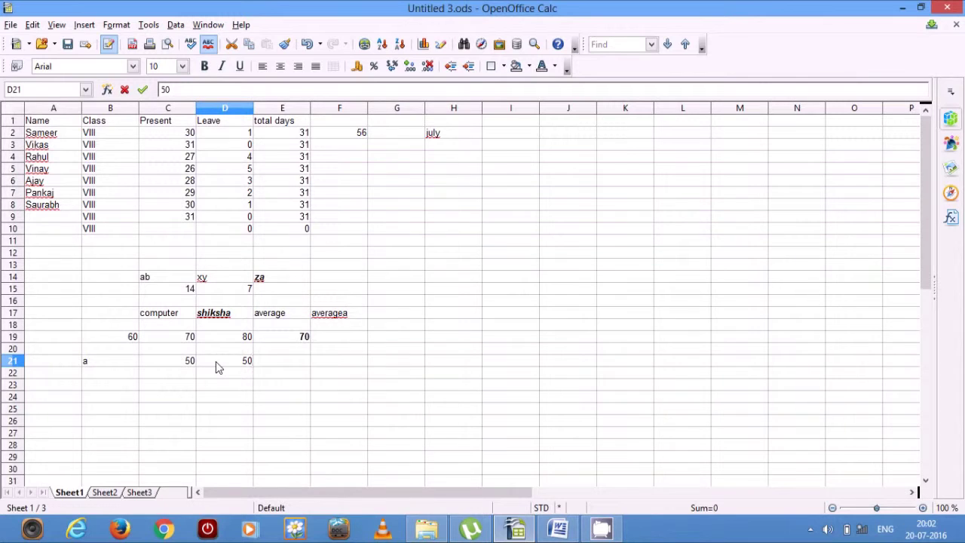
- Enter the text b in cell B22 and the value 100 in cell C22
{"action": "left_click", "coordinate": [114, 376]}
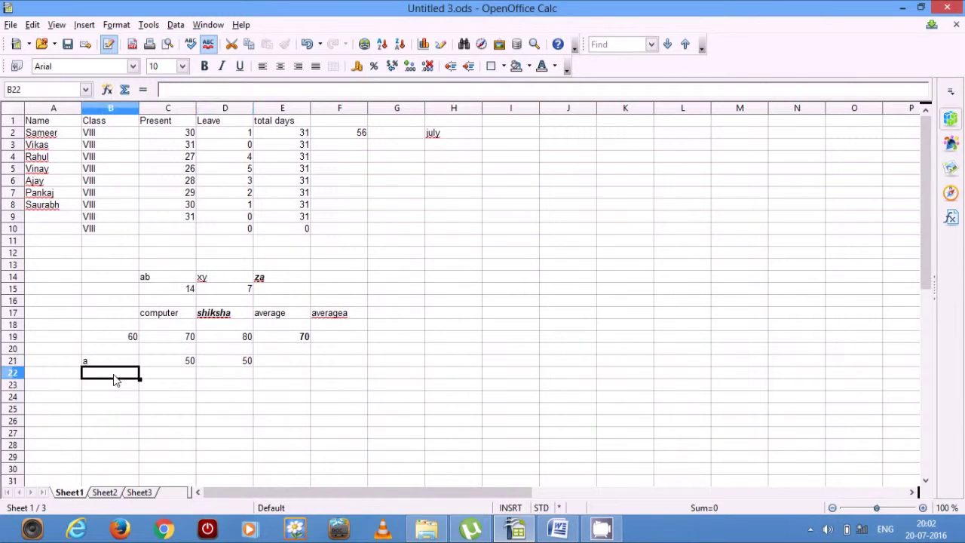
{"action": "type", "text": "b"}
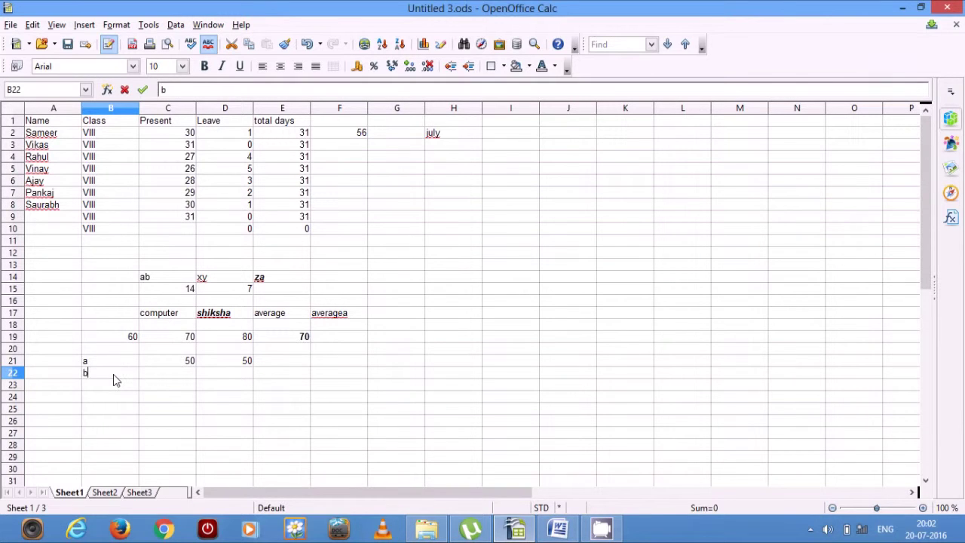
{"action": "left_click", "coordinate": [167, 376]}
{"action": "type", "text": "100"}
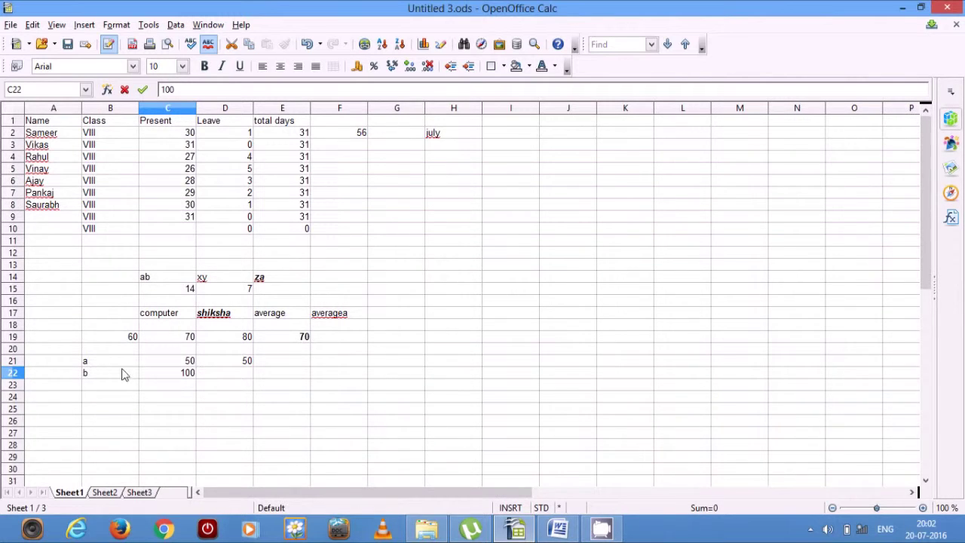
{"action": "left_click", "coordinate": [192, 409]}
- Average row 21 with its text cell included by entering =averagea(B21:D21) in cell F21
{"action": "left_click", "coordinate": [328, 366]}
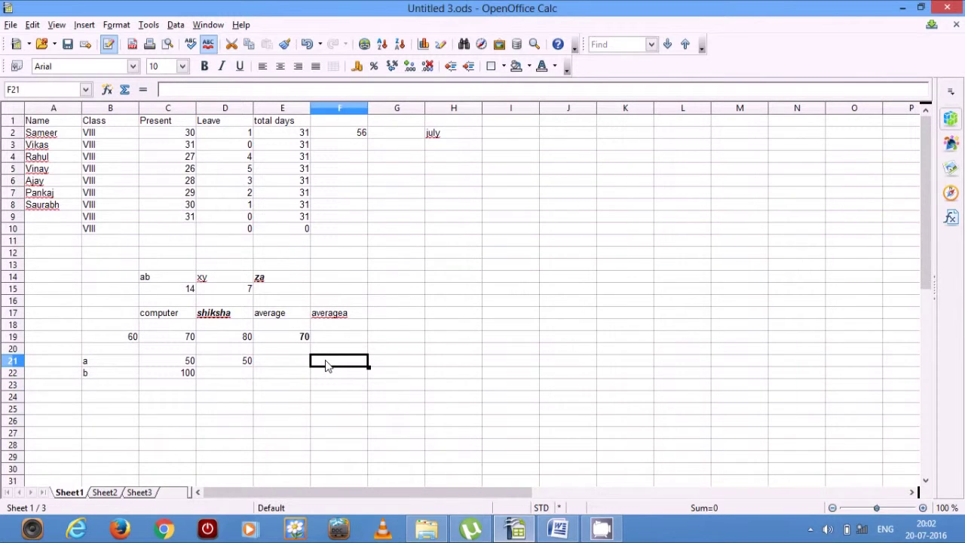
{"action": "type", "text": "="}
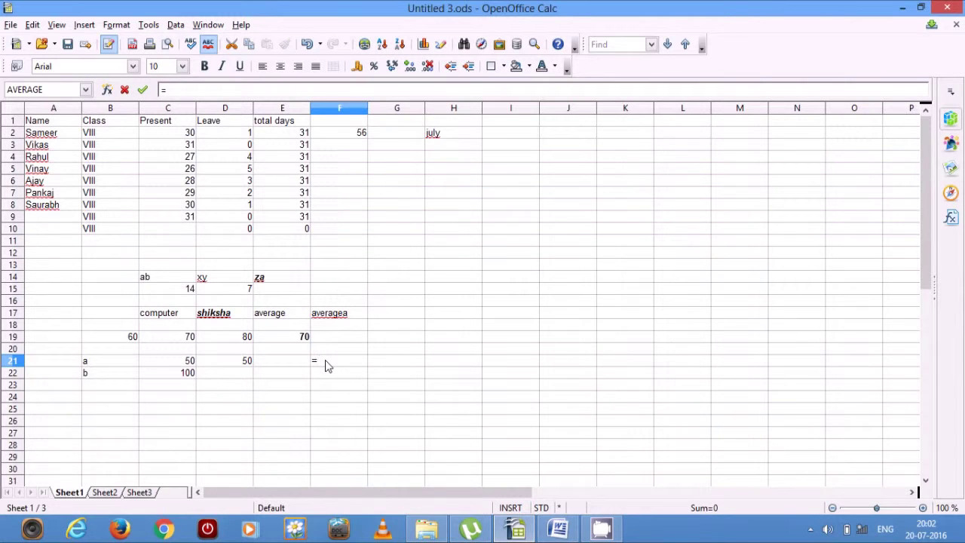
{"action": "type", "text": "ave"}
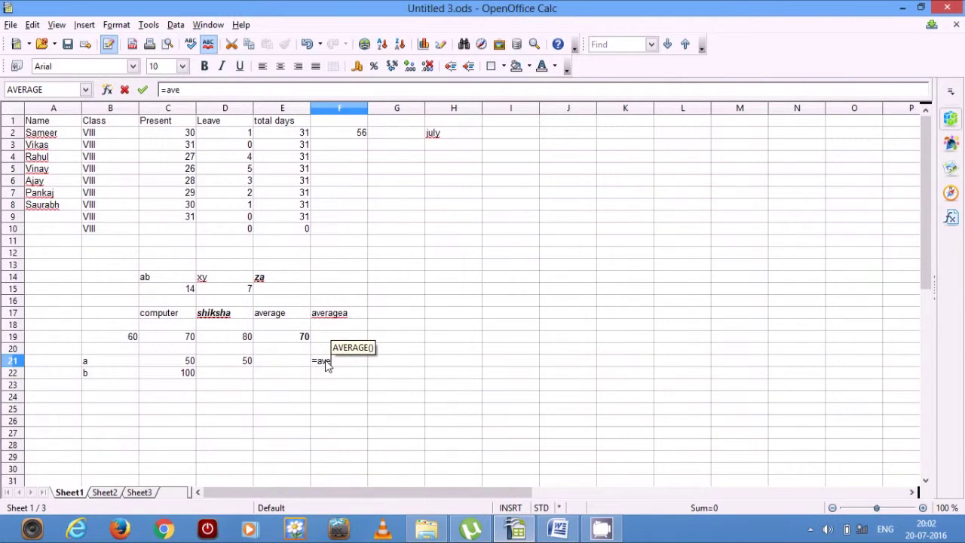
{"action": "type", "text": "rag"}
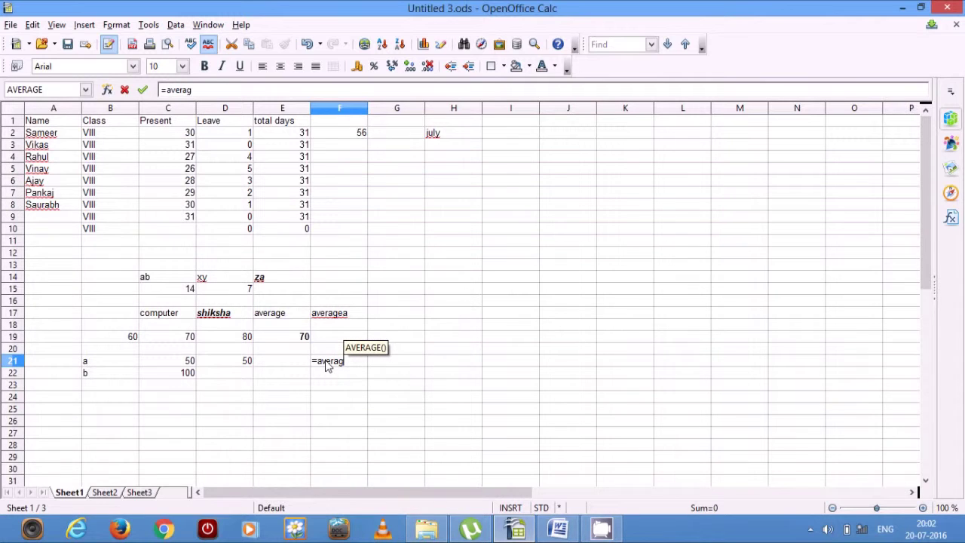
{"action": "type", "text": "ea"}
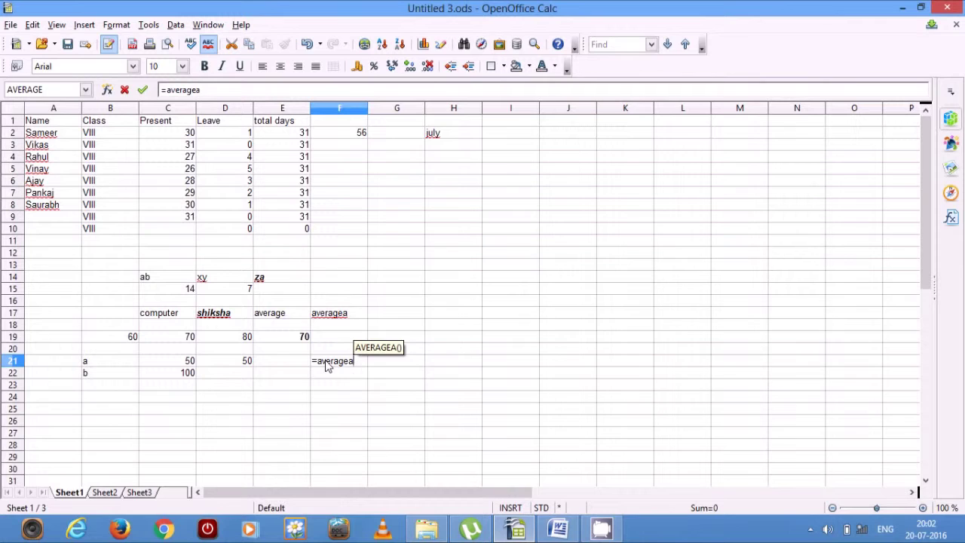
{"action": "type", "text": "("}
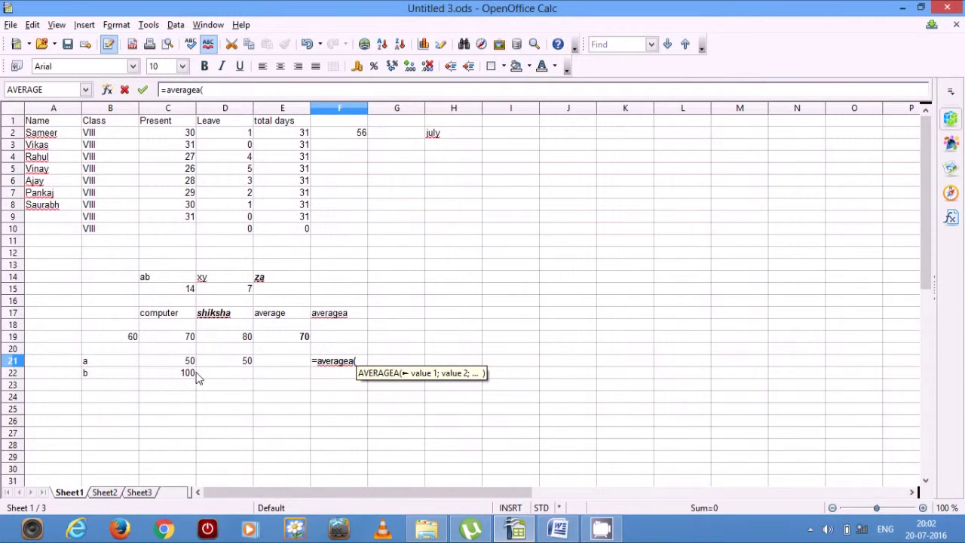
{"action": "left_click_drag", "start_coordinate": [91, 365], "coordinate": [241, 365]}
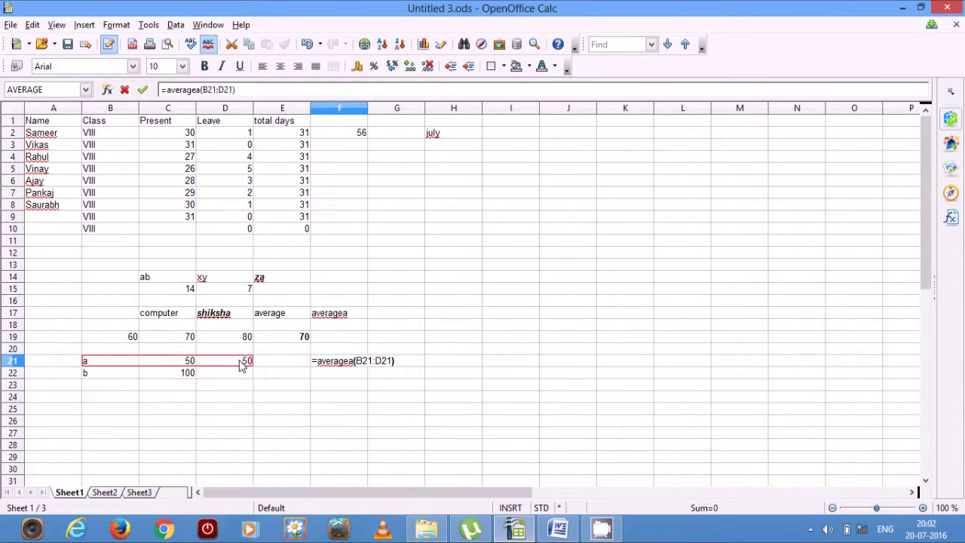
{"action": "key", "text": "Return"}
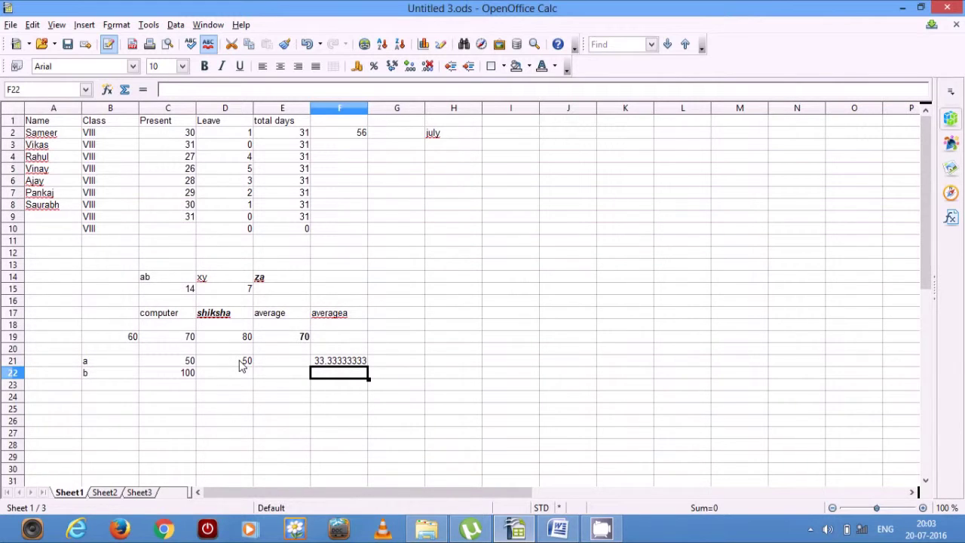
{"action": "left_click", "coordinate": [328, 367]}
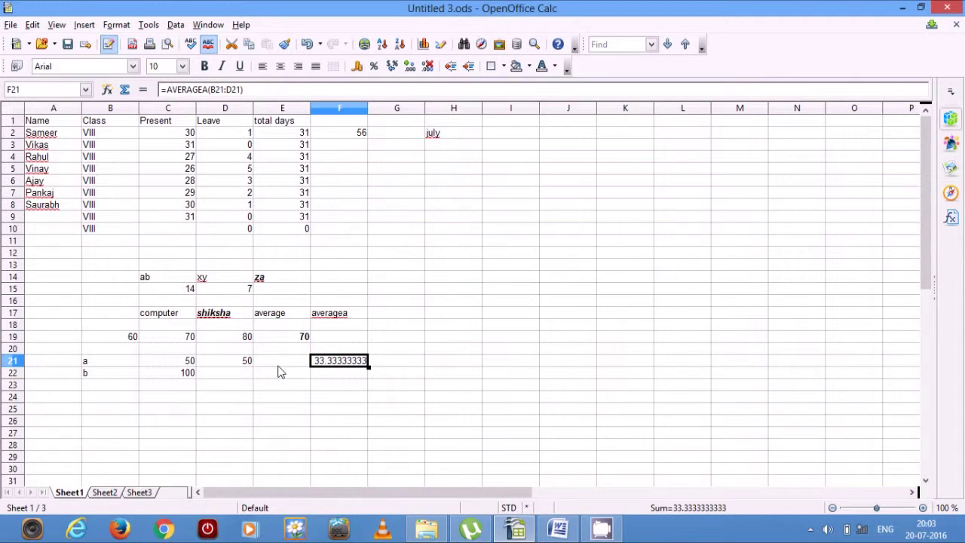
- Average the text and number in row 22 by entering =averagea(B22:C22) in cell F22
{"action": "left_click", "coordinate": [327, 375]}
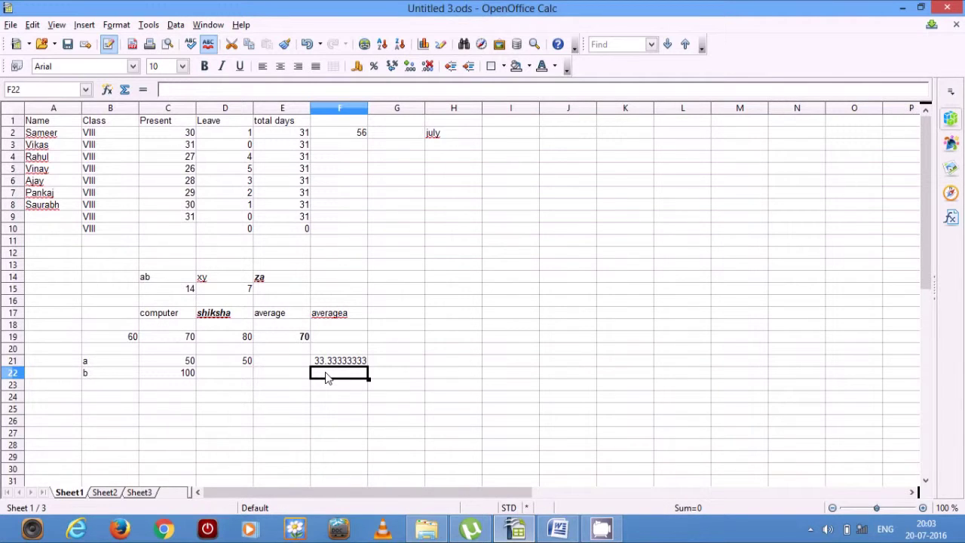
{"action": "type", "text": "="}
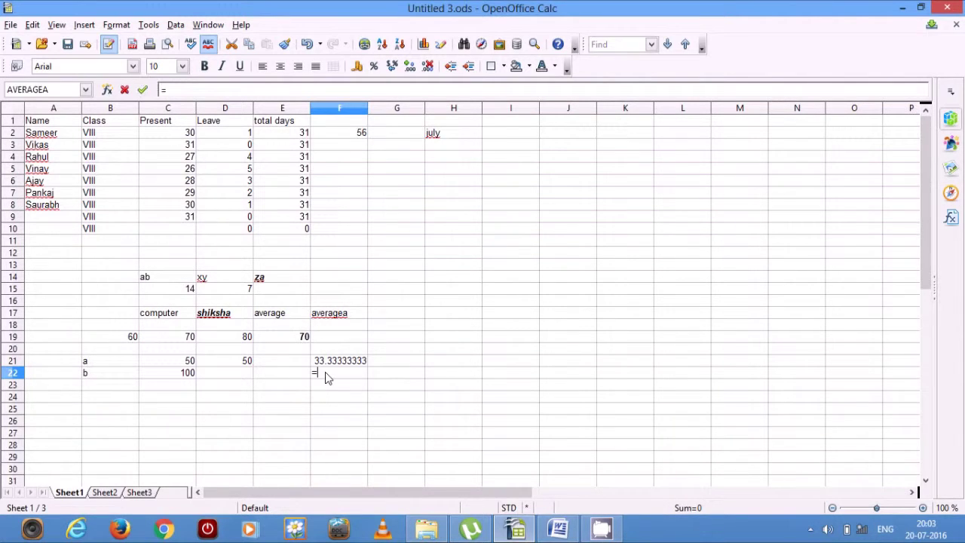
{"action": "type", "text": "averagea"}
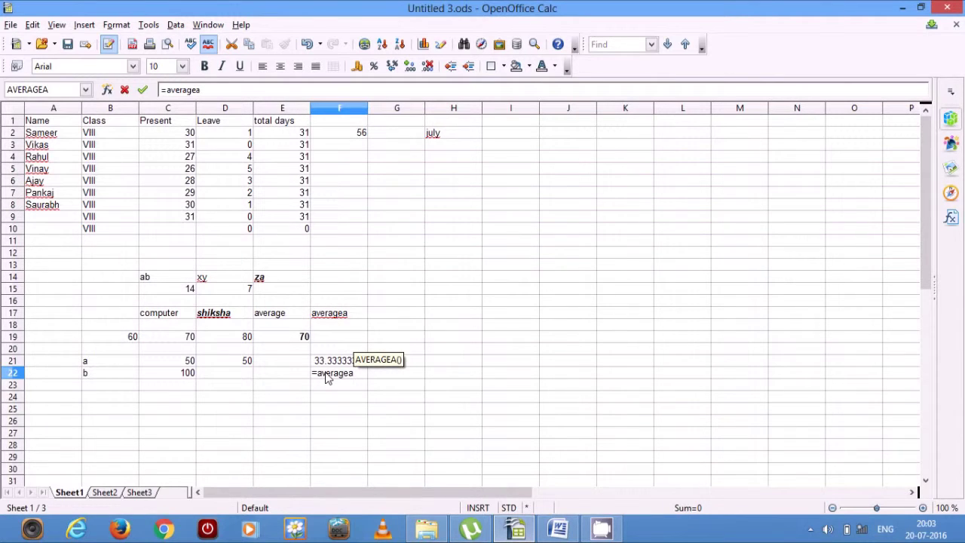
{"action": "type", "text": "("}
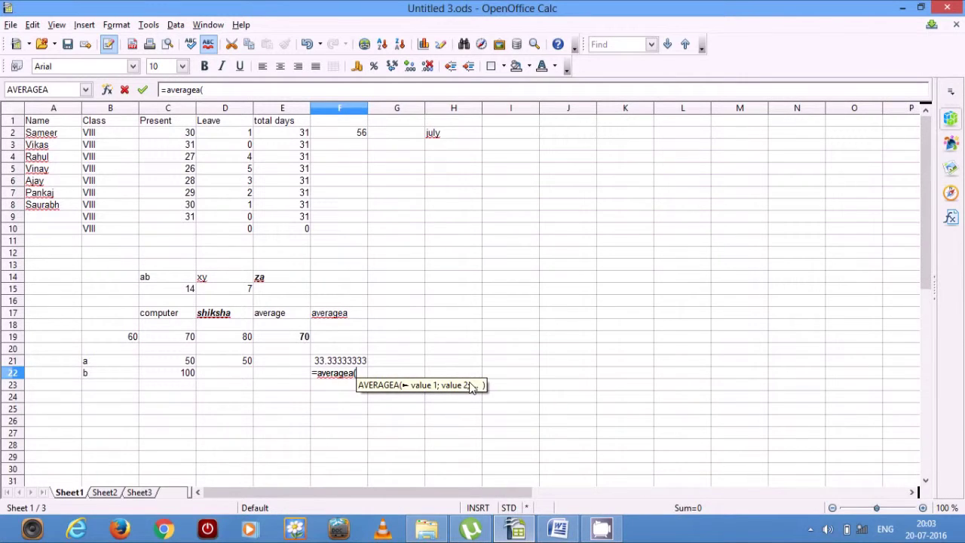
{"action": "left_click_drag", "start_coordinate": [90, 379], "coordinate": [171, 379]}
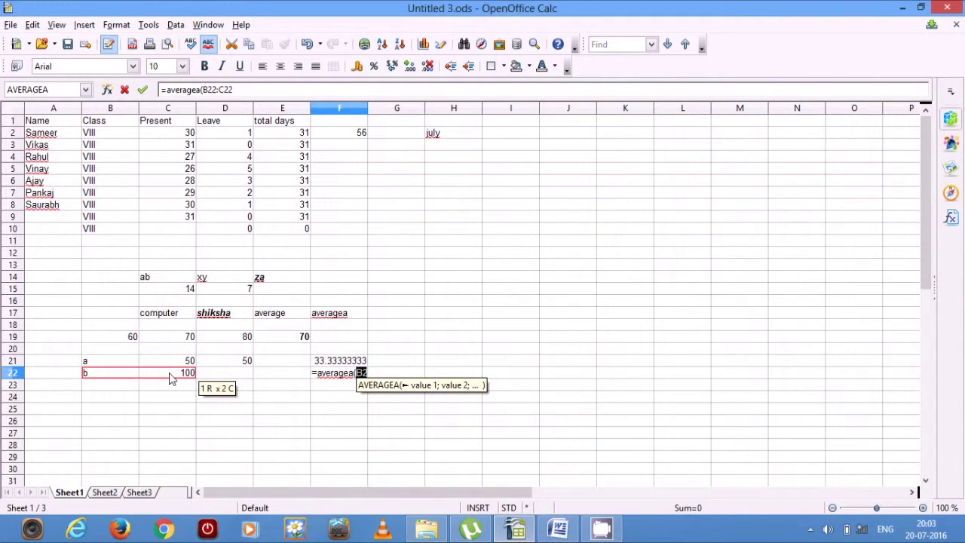
{"action": "type", "text": ")"}
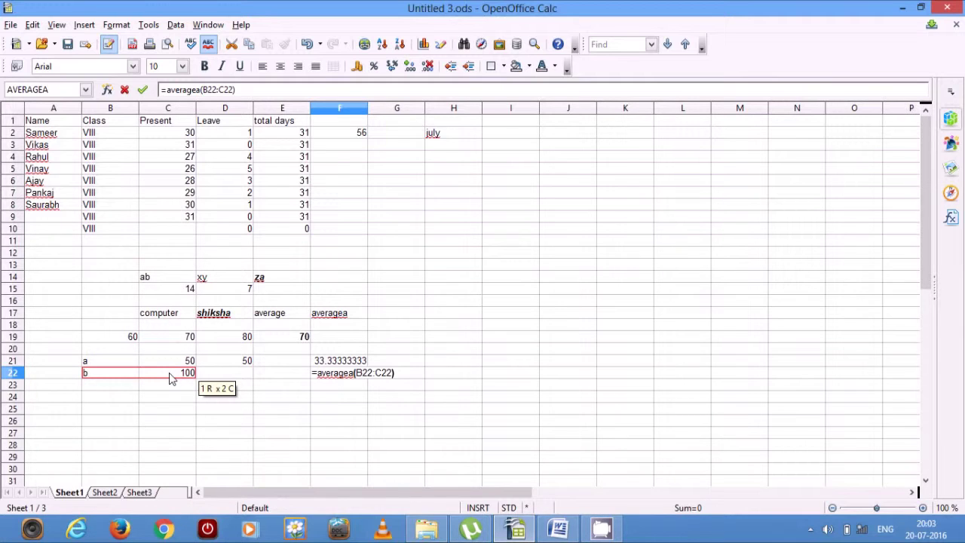
{"action": "key", "text": "Return"}
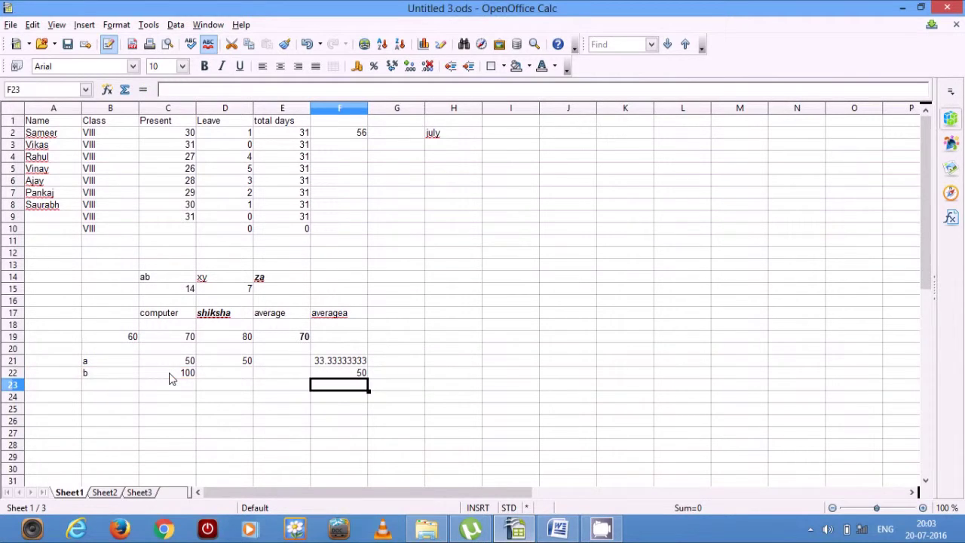
- Enter the text a in cell B23 and the text b in cell C23
{"action": "left_click", "coordinate": [331, 373]}
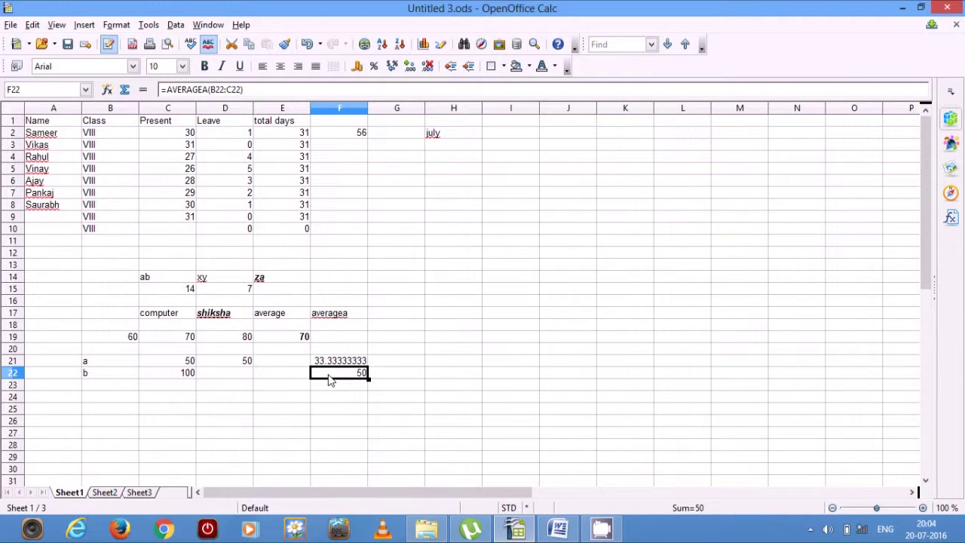
{"action": "left_click", "coordinate": [110, 391]}
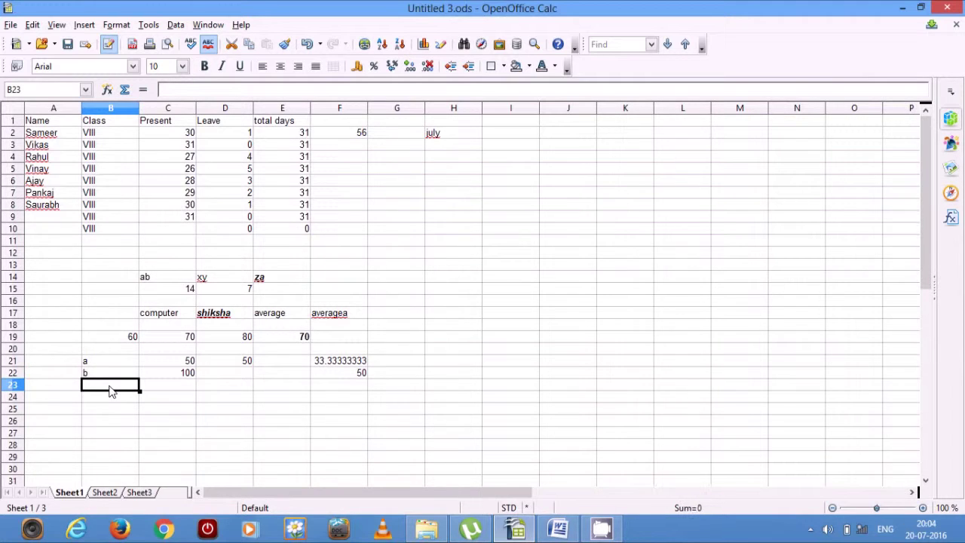
{"action": "type", "text": "a"}
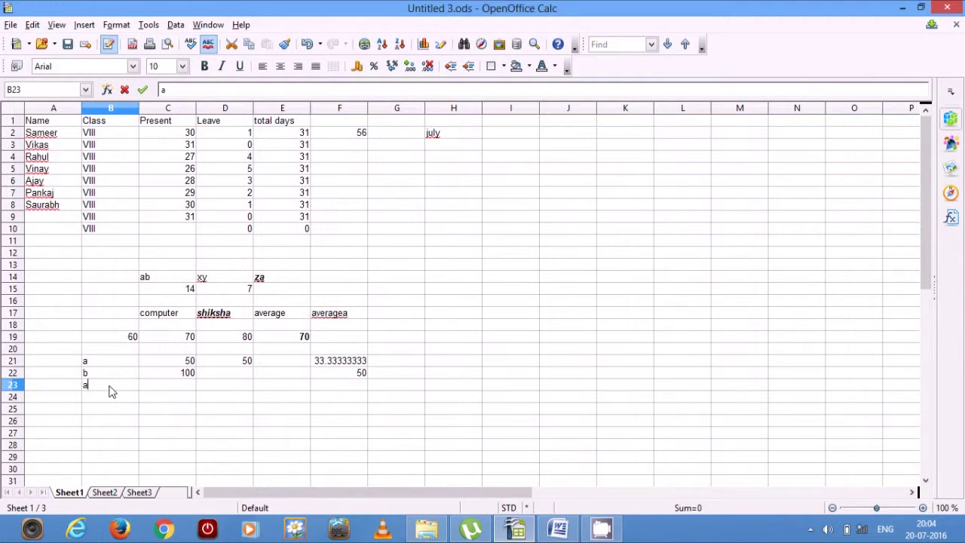
{"action": "left_click", "coordinate": [169, 391]}
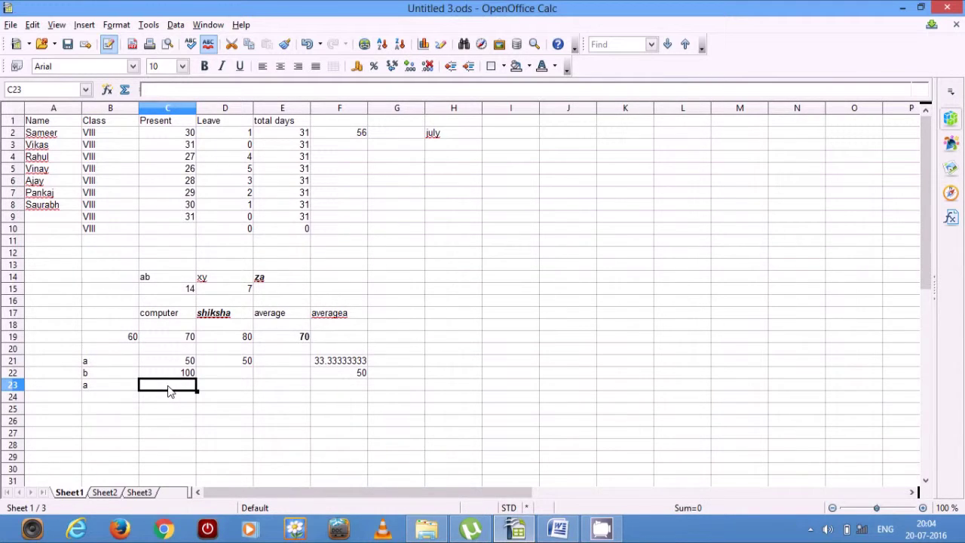
{"action": "type", "text": "b"}
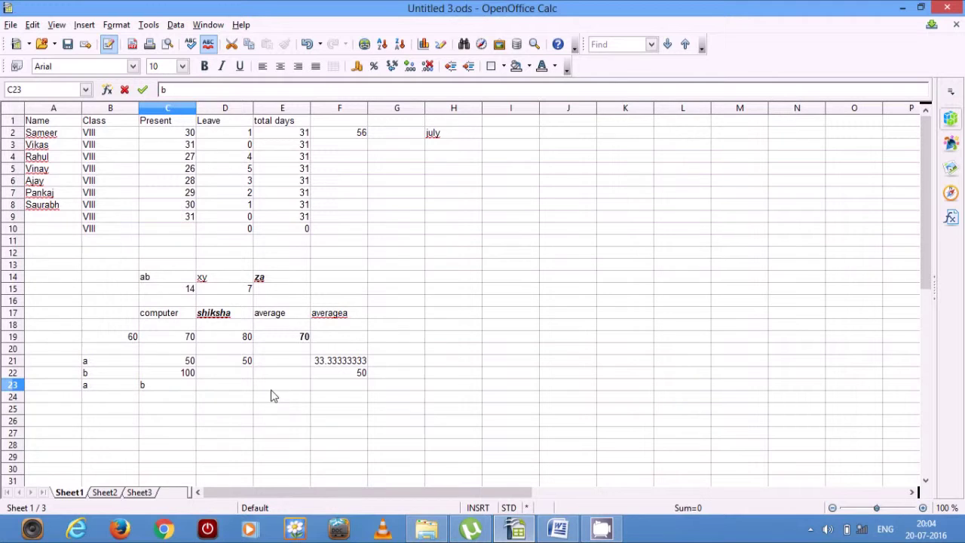
- Average the two text cells in row 23 by entering =averagea(B23:C23) in cell F23
{"action": "left_click", "coordinate": [329, 393]}
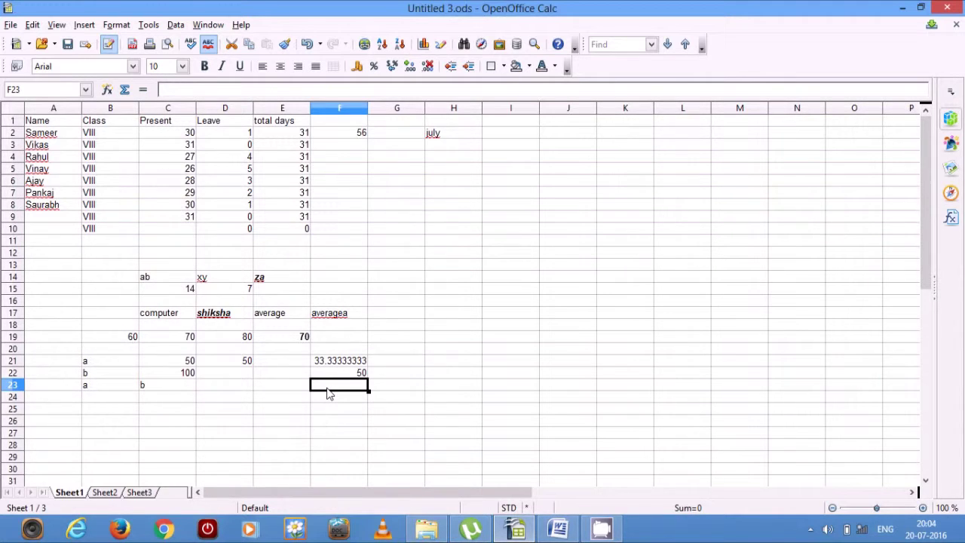
{"action": "type", "text": "="}
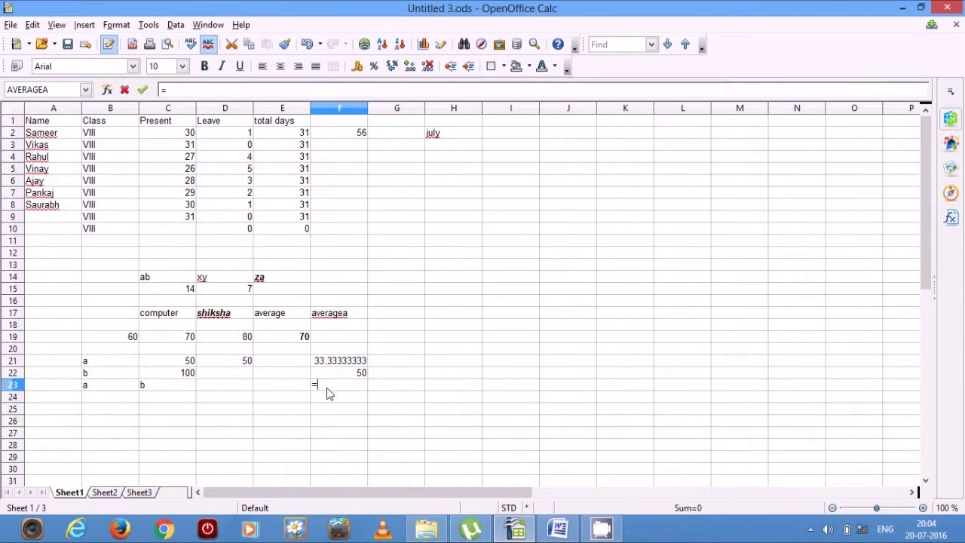
{"action": "type", "text": "averagea"}
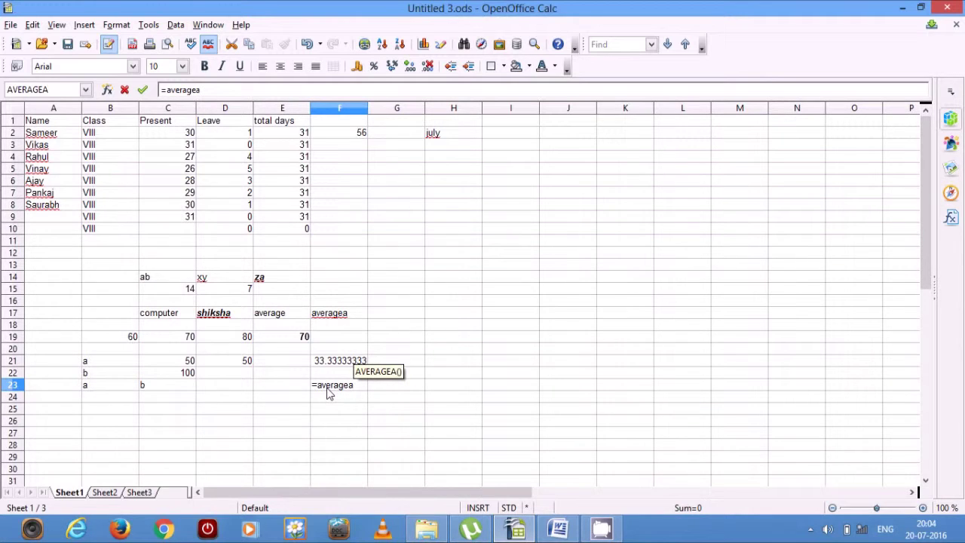
{"action": "type", "text": "("}
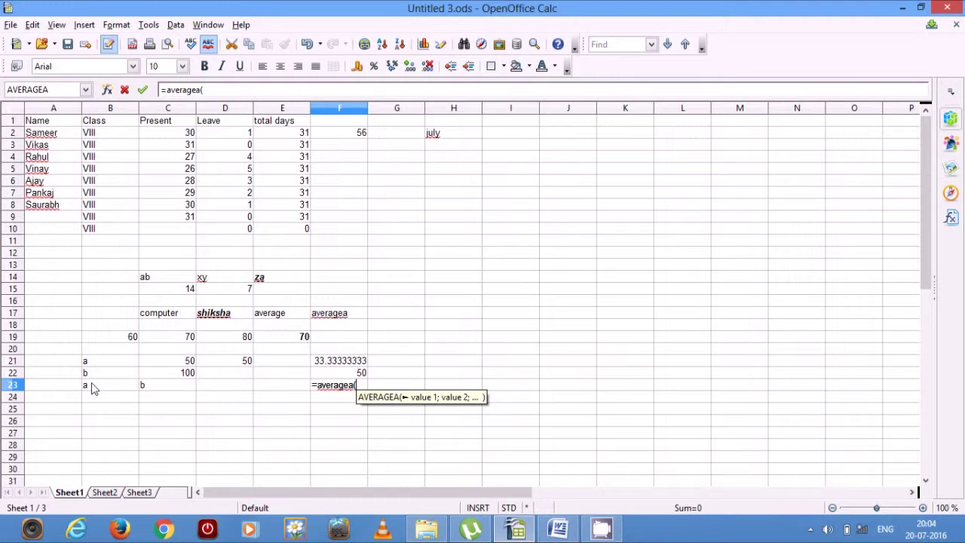
{"action": "left_click_drag", "start_coordinate": [93, 387], "coordinate": [158, 388]}
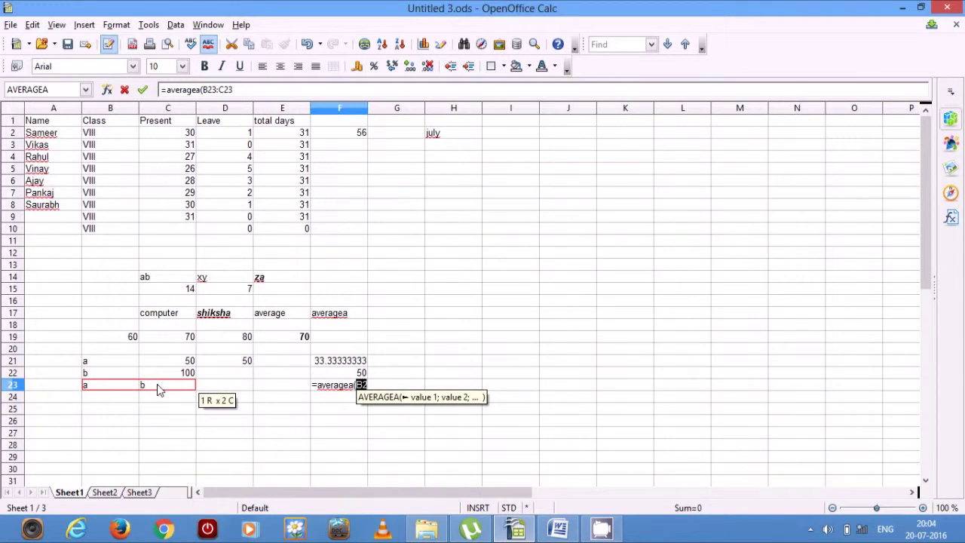
{"action": "type", "text": ")"}
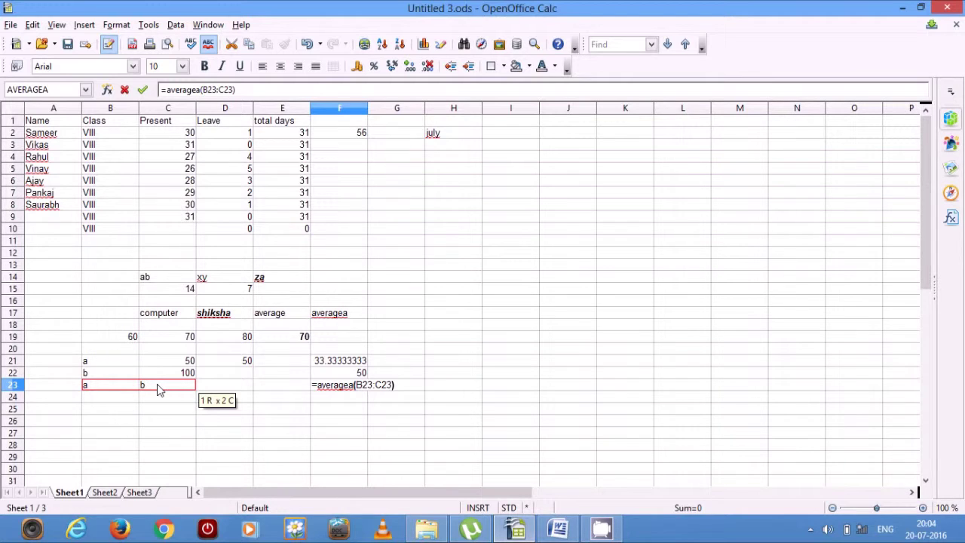
{"action": "left_click_drag", "start_coordinate": [158, 390], "coordinate": [158, 389]}
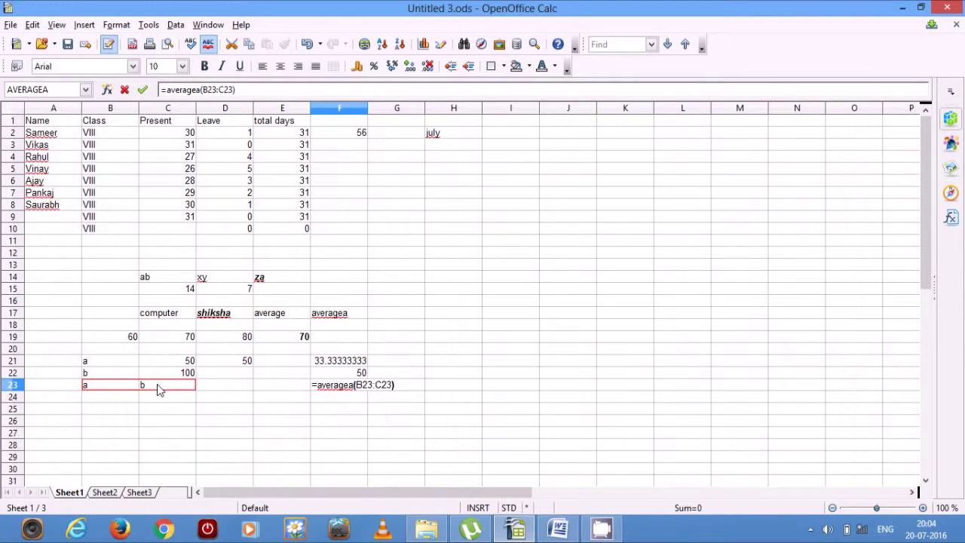
{"action": "key", "text": "Return"}
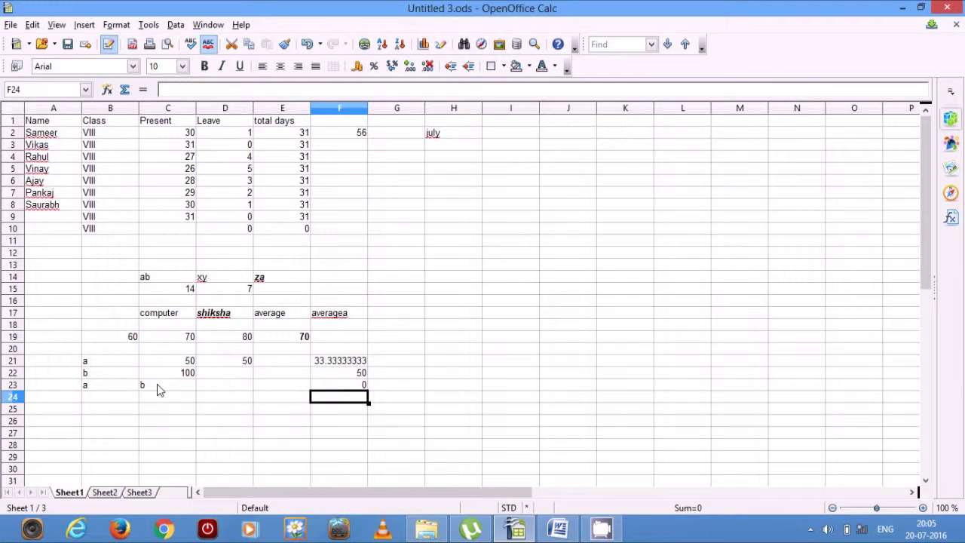
{"action": "left_click", "coordinate": [331, 389]}
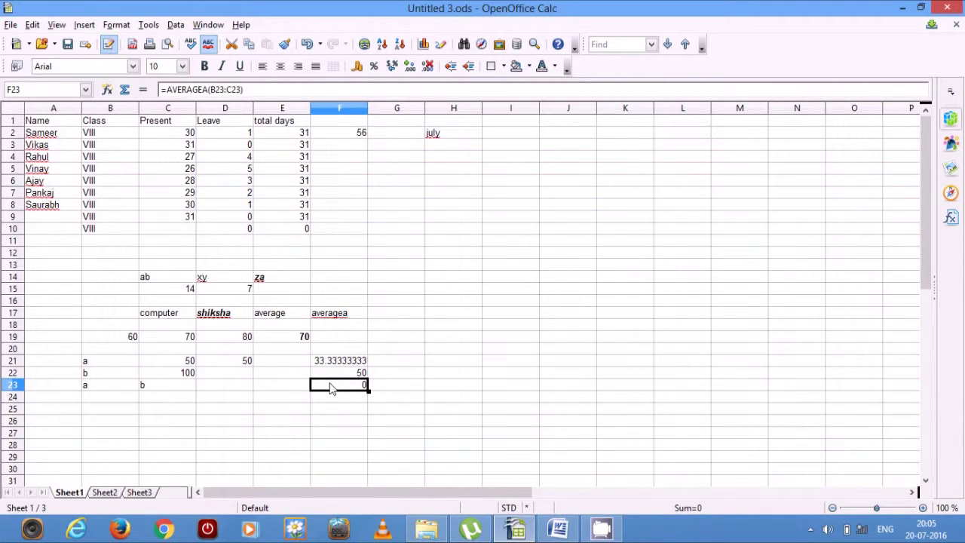